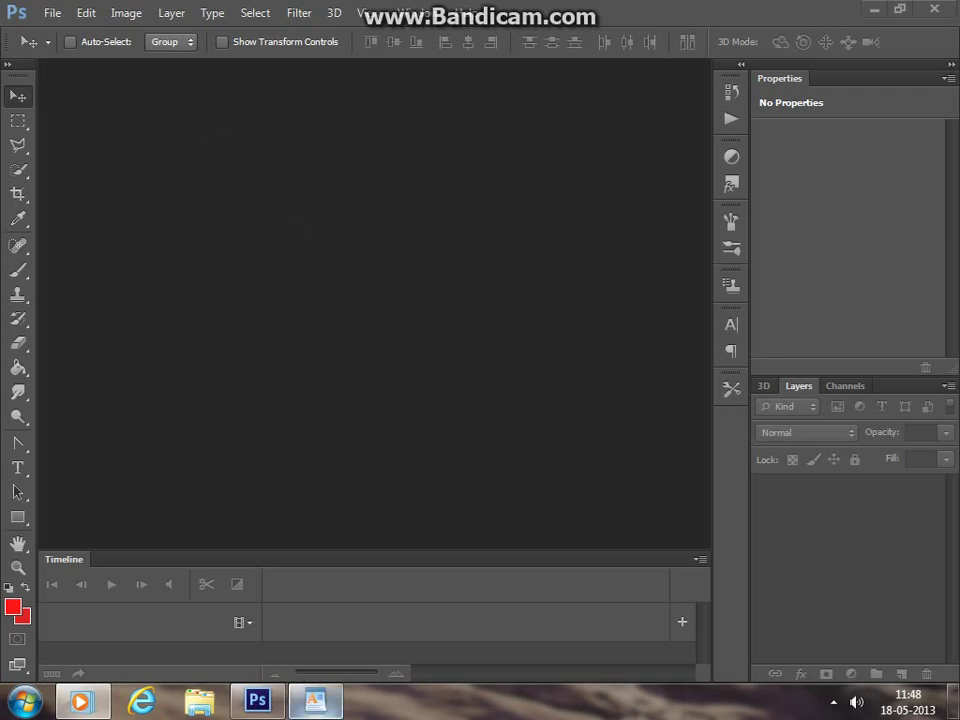
- Write the opening tutorial notes in WordPad at 16-point font size
{"action": "left_click", "coordinate": [354, 467]}
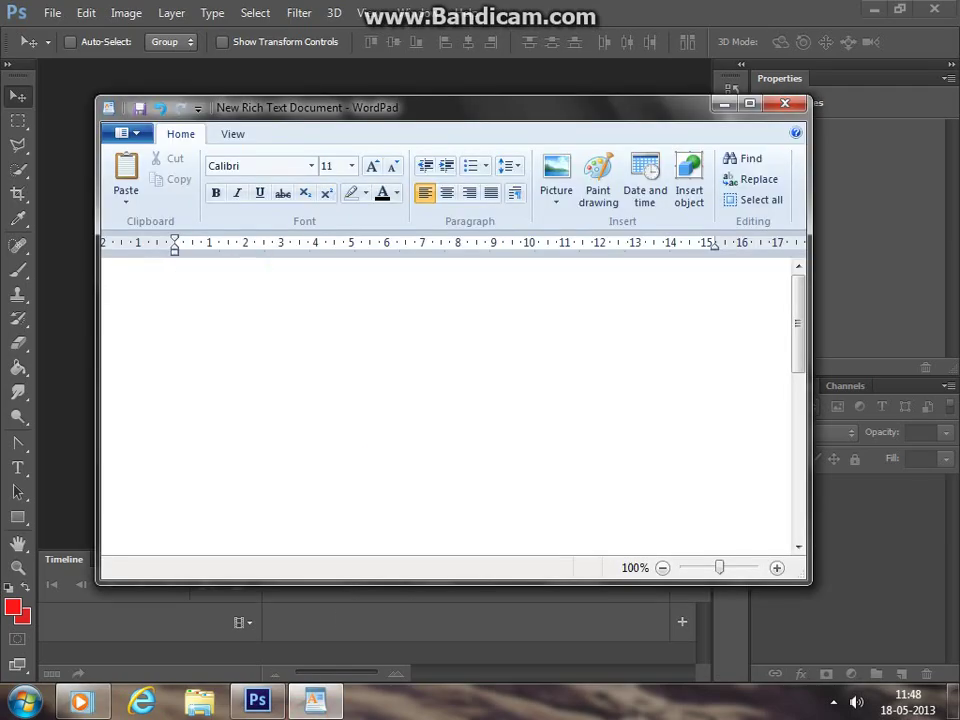
{"action": "left_click", "coordinate": [351, 166]}
{"action": "left_click", "coordinate": [327, 281]}
{"action": "type", "text": "Hi today i will show how to"}
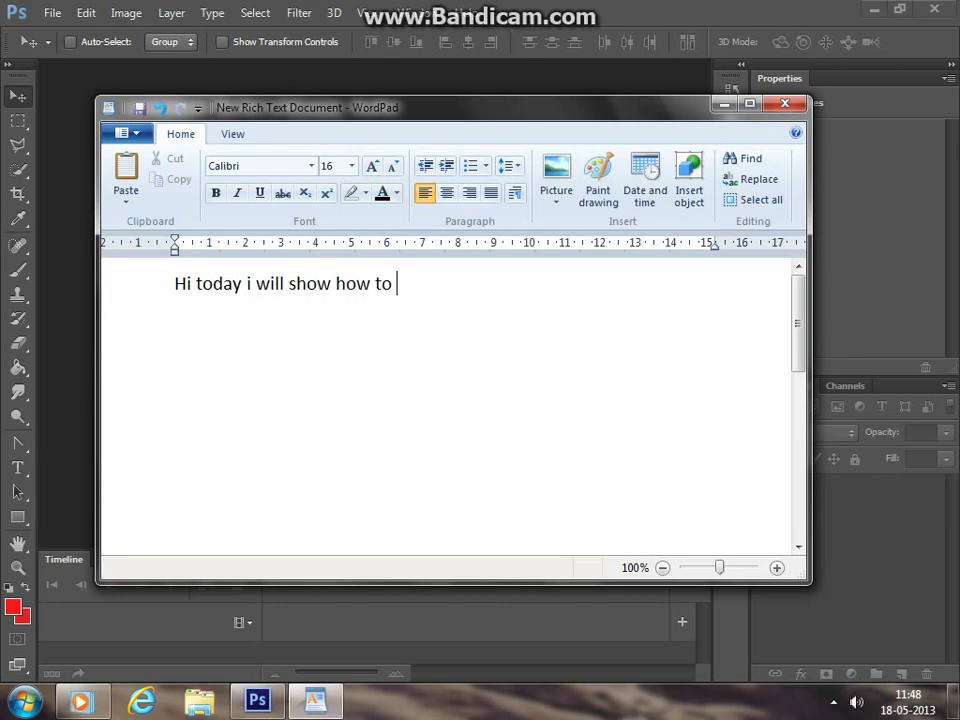
{"action": "type", "text": "make GFX signature"}
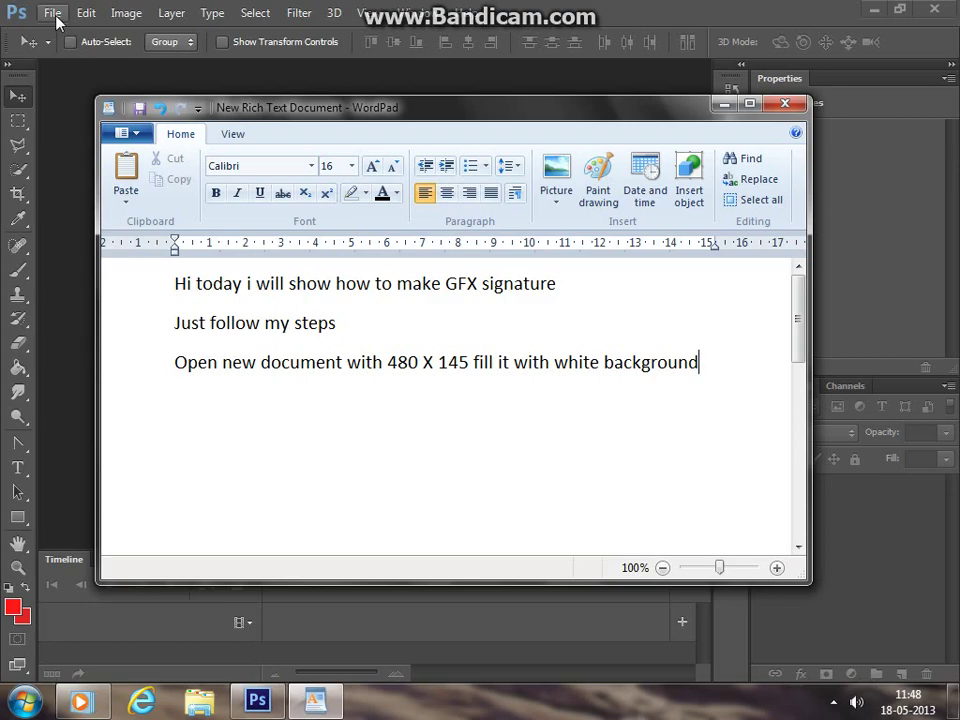
{"action": "left_click", "coordinate": [53, 13]}
{"action": "left_click", "coordinate": [62, 32]}
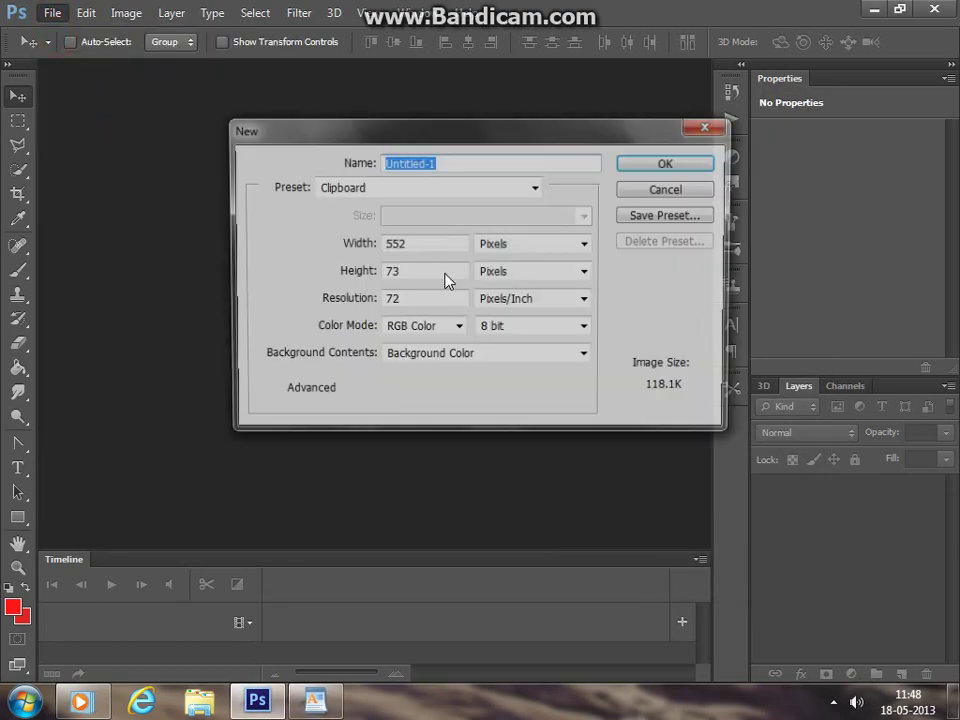
- Create a new 480 × 145 pixel Photoshop document
{"action": "double_click", "coordinate": [422, 245]}
{"action": "type", "text": "480"}
{"action": "key", "text": "Tab"}
{"action": "type", "text": "145"}
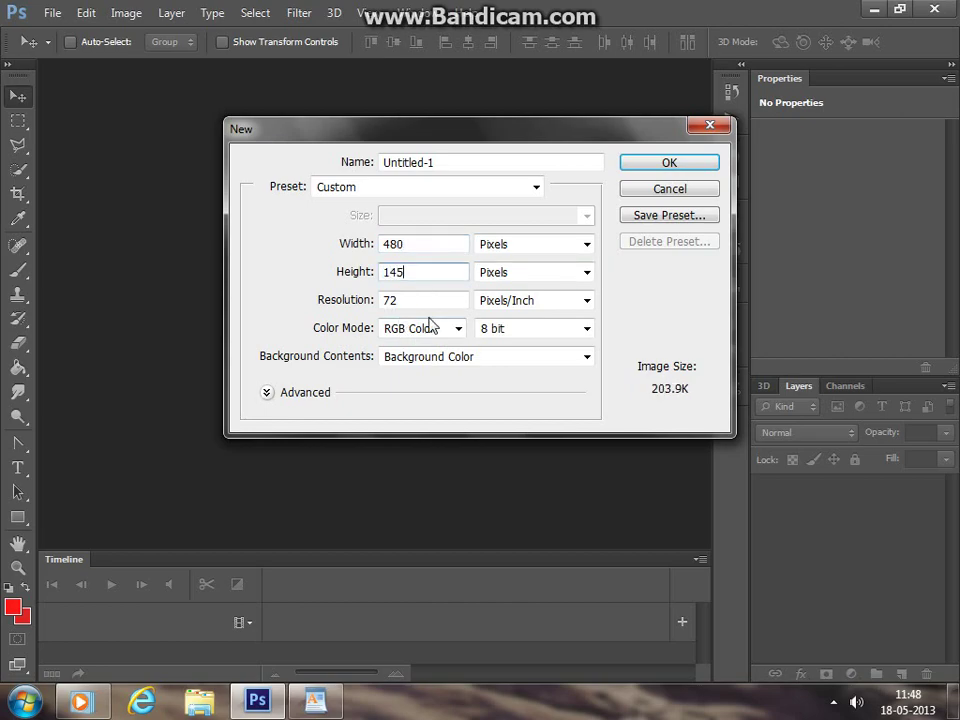
{"action": "left_click", "coordinate": [657, 168]}
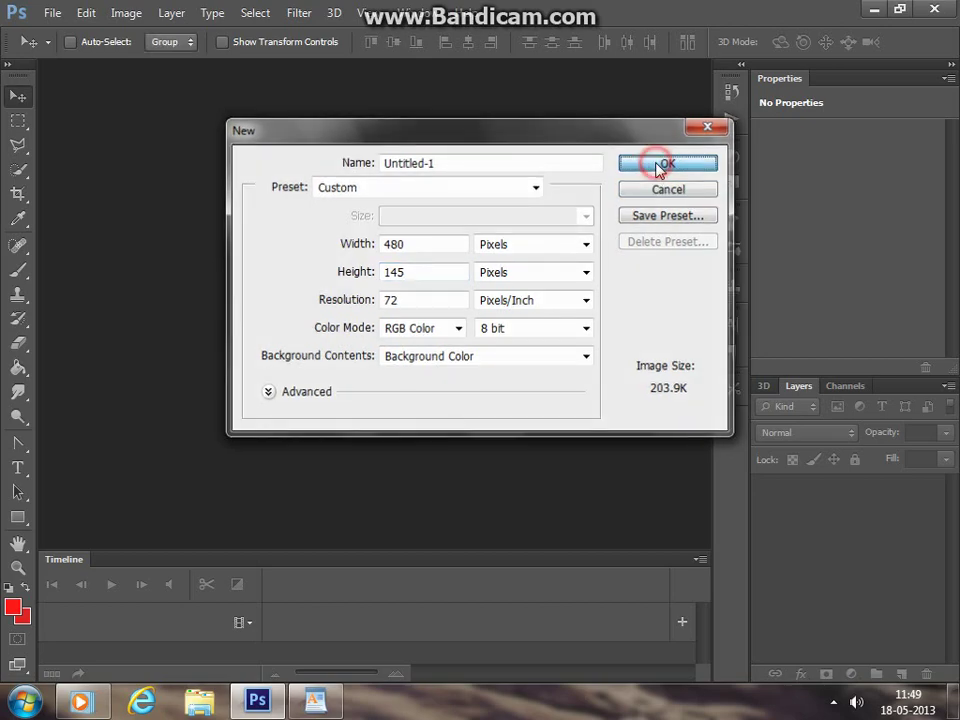
- Set the foreground colour to white and paint-bucket fill the canvas white
{"action": "left_click", "coordinate": [14, 605]}
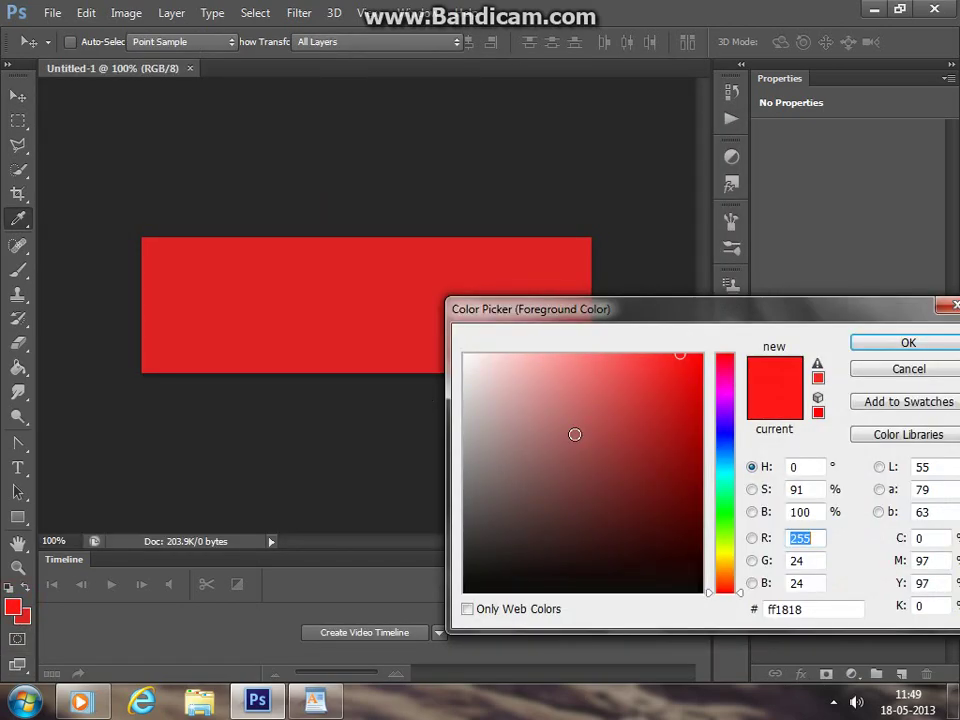
{"action": "left_click", "coordinate": [472, 362]}
{"action": "left_click", "coordinate": [893, 352]}
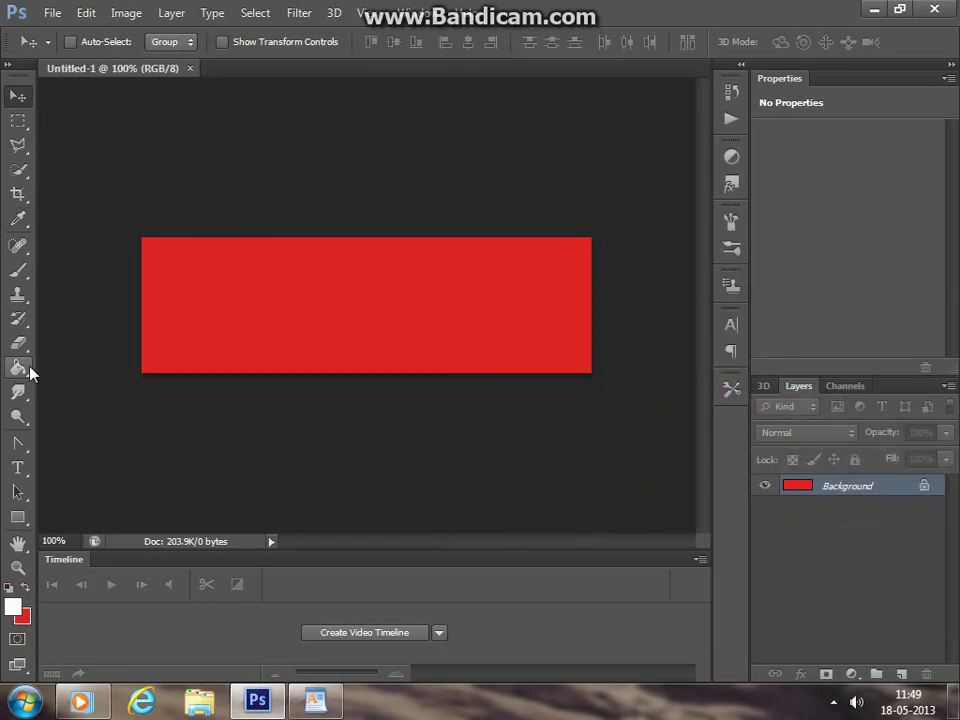
{"action": "left_click", "coordinate": [18, 368]}
{"action": "left_click", "coordinate": [293, 293]}
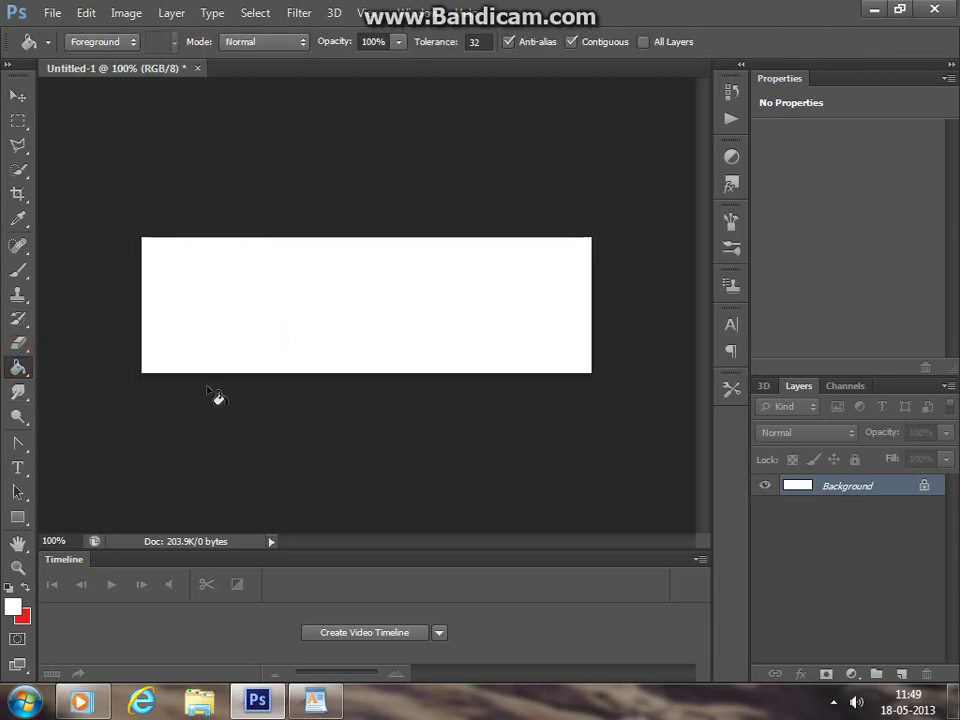
- Set the background colour to white as well
{"action": "left_click", "coordinate": [22, 616]}
{"action": "left_click", "coordinate": [474, 357]}
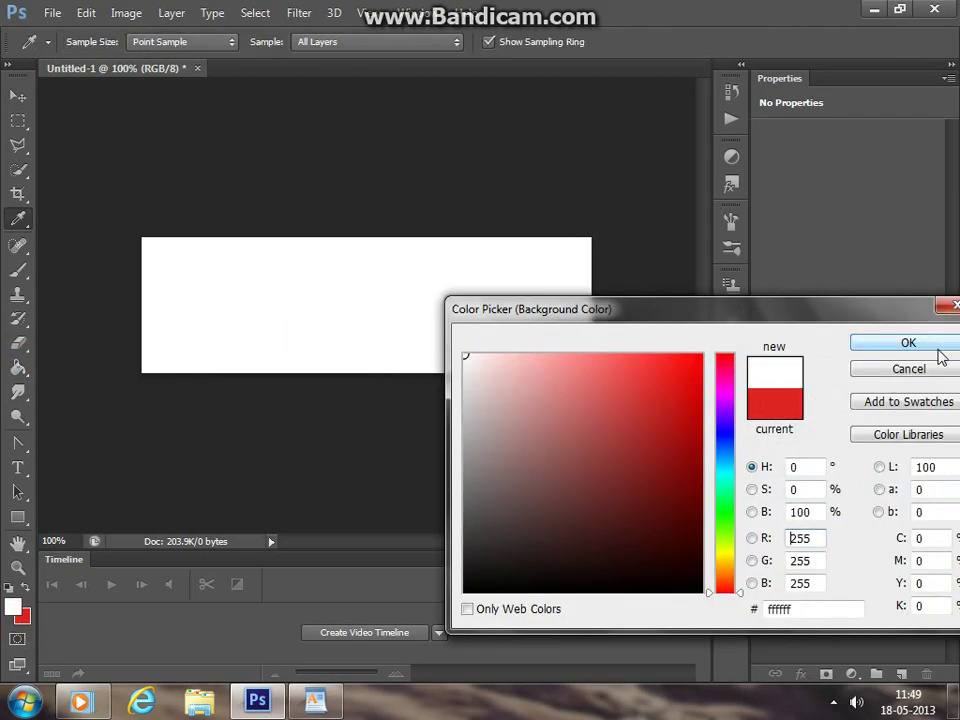
{"action": "left_click", "coordinate": [902, 344]}
{"action": "left_click", "coordinate": [315, 700]}
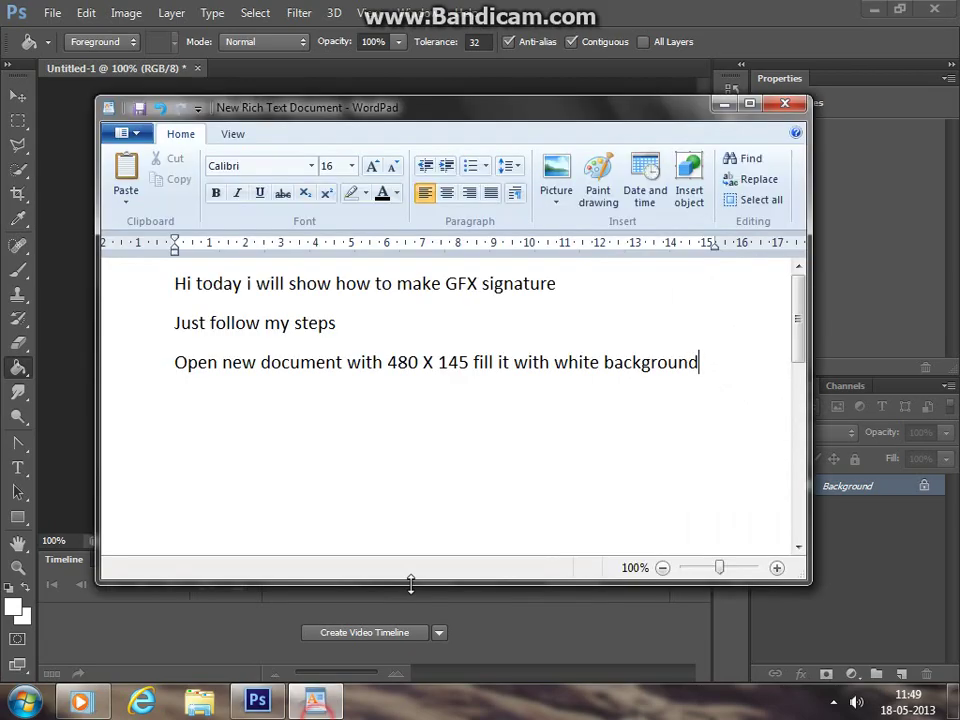
- Scroll the WordPad notes down and highlight the 'Add your render' line
{"action": "scroll", "coordinate": [317, 461], "scroll_direction": "down", "scroll_amount": 10}
{"action": "scroll", "coordinate": [317, 461], "scroll_direction": "down", "scroll_amount": 3}
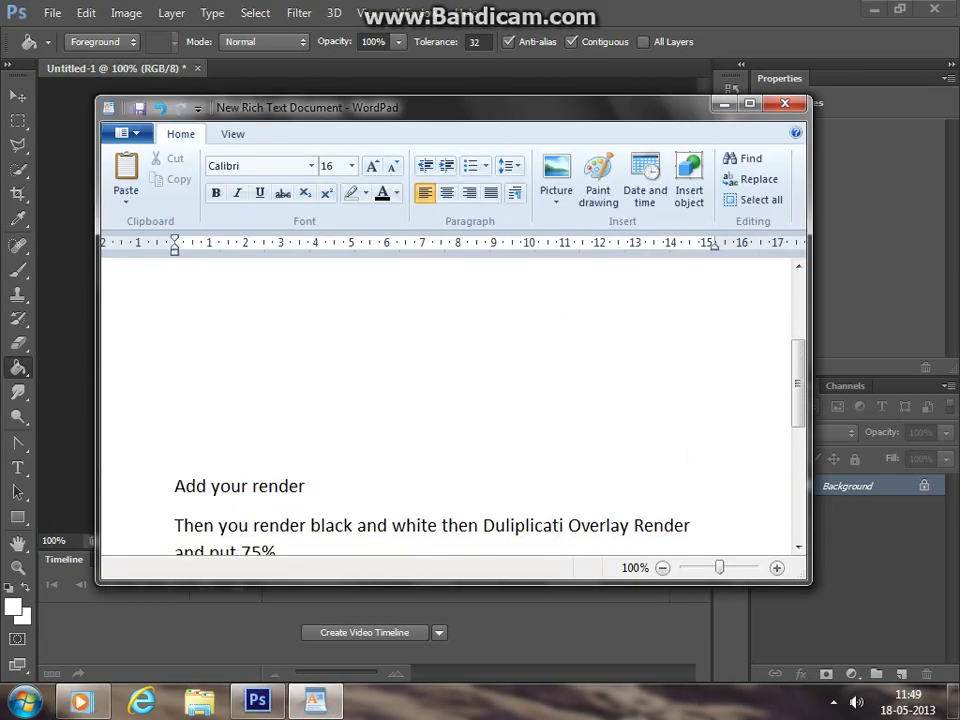
{"action": "scroll", "coordinate": [317, 461], "scroll_direction": "down", "scroll_amount": 1}
{"action": "left_click", "coordinate": [314, 461]}
{"action": "left_click_drag", "start_coordinate": [317, 461], "coordinate": [174, 461]}
{"action": "left_click", "coordinate": [190, 466]}
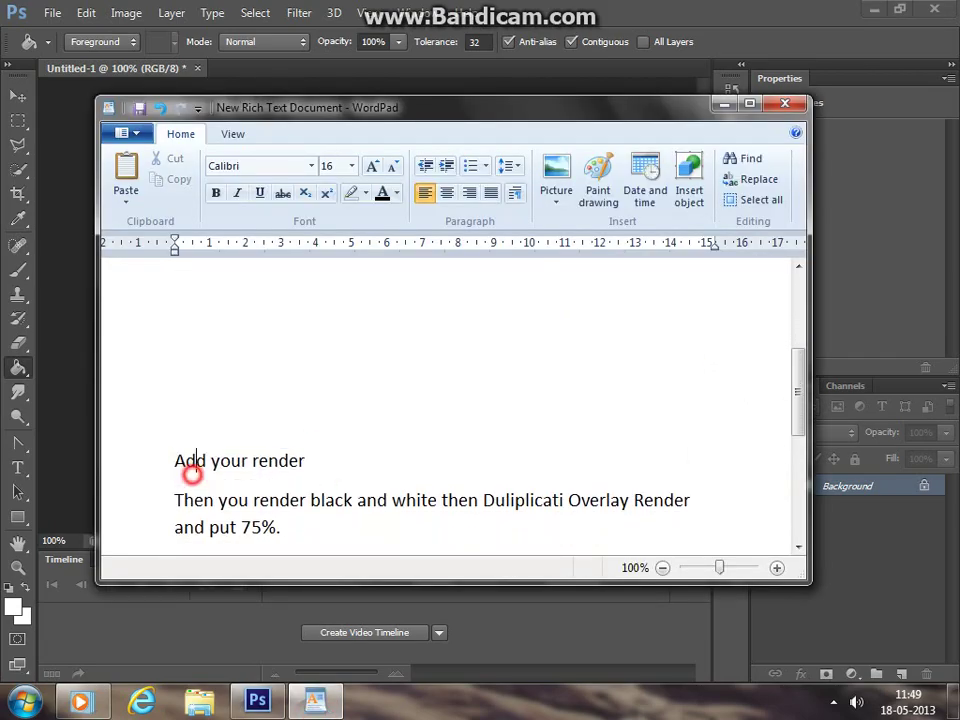
- Return to Photoshop and bring up the File > Open dialog
{"action": "left_click", "coordinate": [45, 300]}
{"action": "left_click", "coordinate": [50, 13]}
{"action": "left_click", "coordinate": [70, 52]}
- Open download.png, float its window, and drag the footballer onto the white banner
{"action": "double_click", "coordinate": [537, 365]}
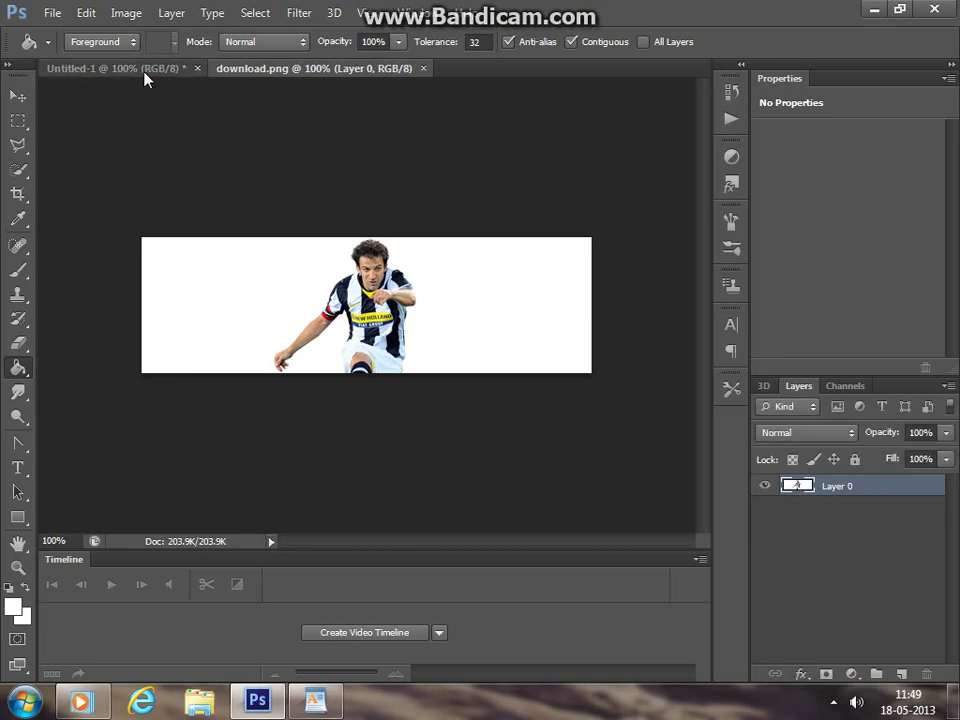
{"action": "left_click", "coordinate": [142, 67]}
{"action": "mouse_move", "coordinate": [265, 67]}
{"action": "left_mouse_down"}
{"action": "mouse_move", "coordinate": [343, 82]}
{"action": "mouse_move", "coordinate": [776, 257]}
{"action": "left_mouse_up"}
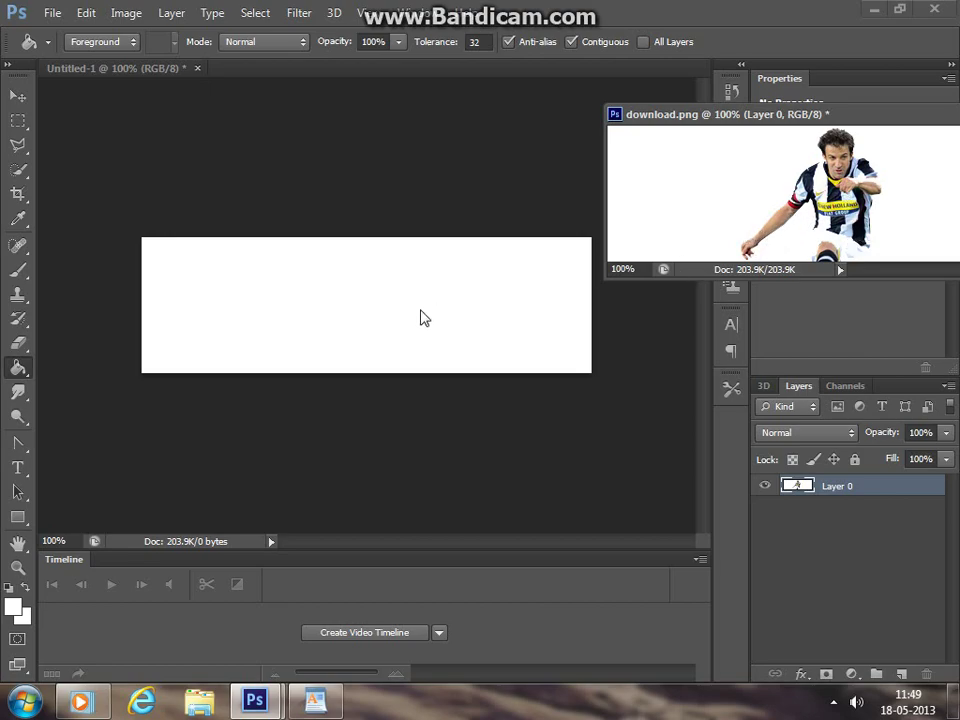
{"action": "left_click", "coordinate": [18, 95]}
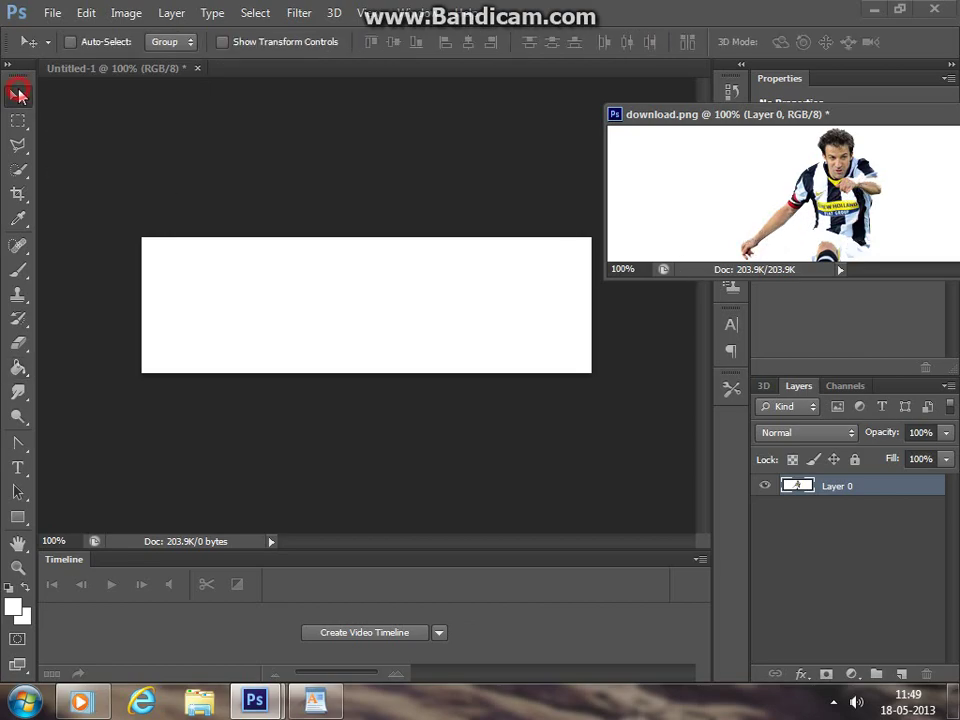
{"action": "mouse_move", "coordinate": [853, 189]}
{"action": "left_mouse_down"}
{"action": "mouse_move", "coordinate": [469, 277]}
{"action": "mouse_move", "coordinate": [396, 318]}
{"action": "left_mouse_up"}
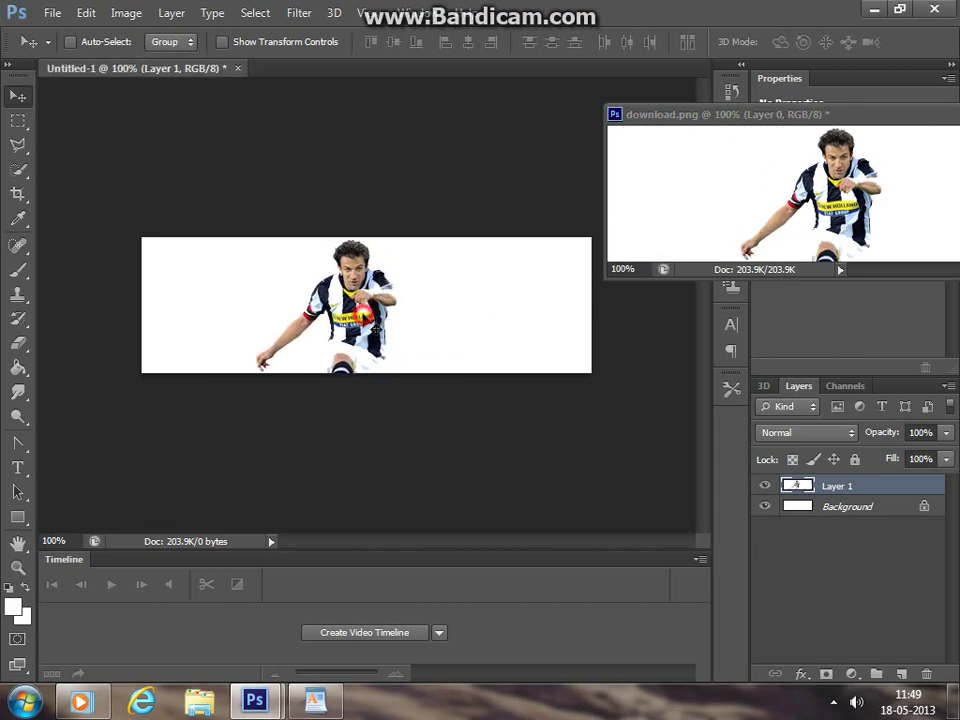
- Close download.png without saving and return to the WordPad notes
{"action": "left_click_drag", "start_coordinate": [793, 135], "coordinate": [437, 191]}
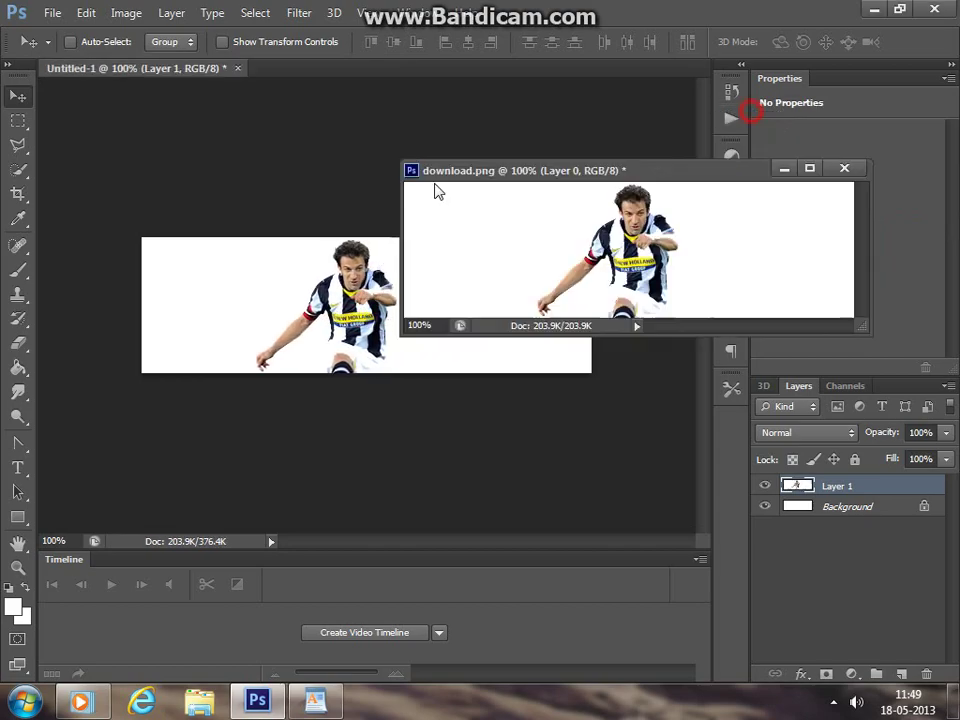
{"action": "left_click", "coordinate": [731, 184]}
{"action": "left_click", "coordinate": [497, 284]}
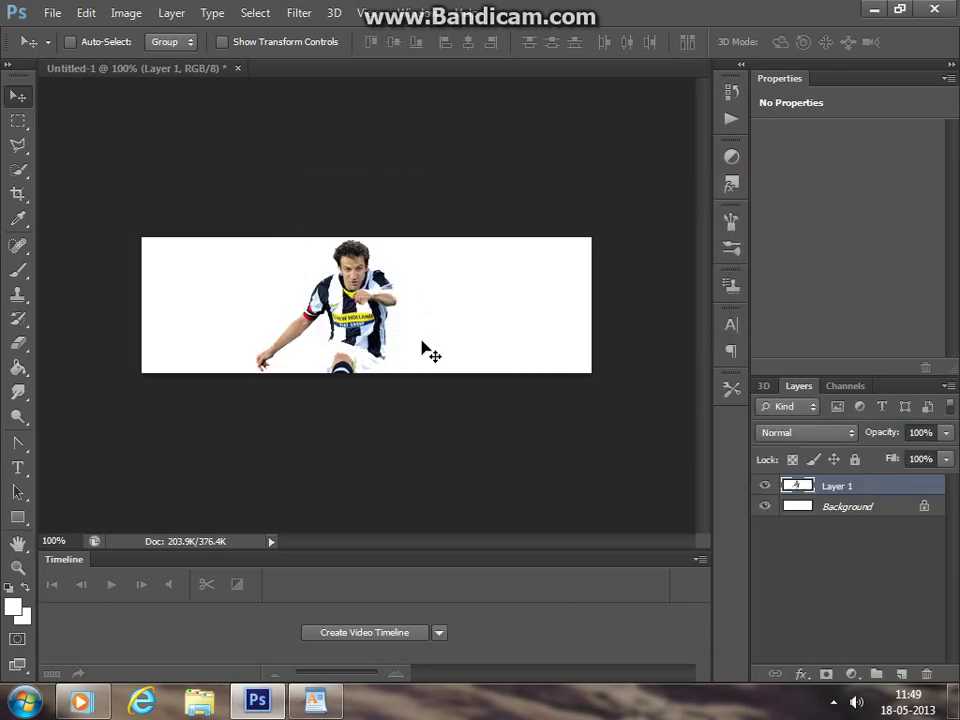
{"action": "left_click", "coordinate": [315, 700]}
{"action": "scroll", "coordinate": [450, 400], "scroll_direction": "down", "scroll_amount": 2}
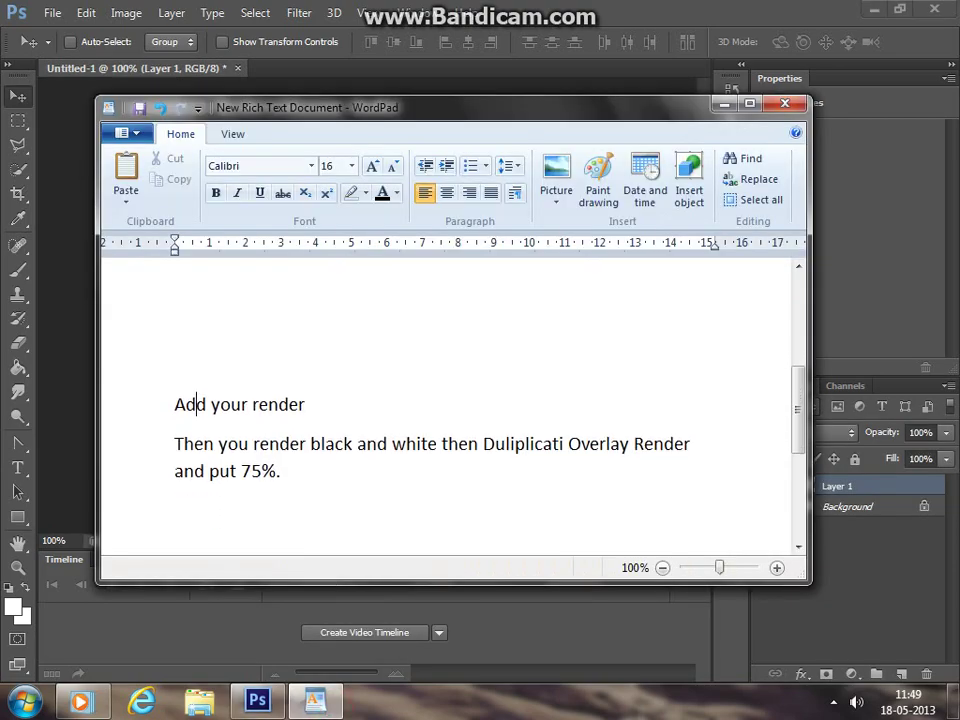
- Highlight the black-and-white instruction in the notes, fixing the 'Duplicate' typo
{"action": "left_click_drag", "start_coordinate": [253, 443], "coordinate": [491, 452]}
{"action": "left_click", "coordinate": [486, 443]}
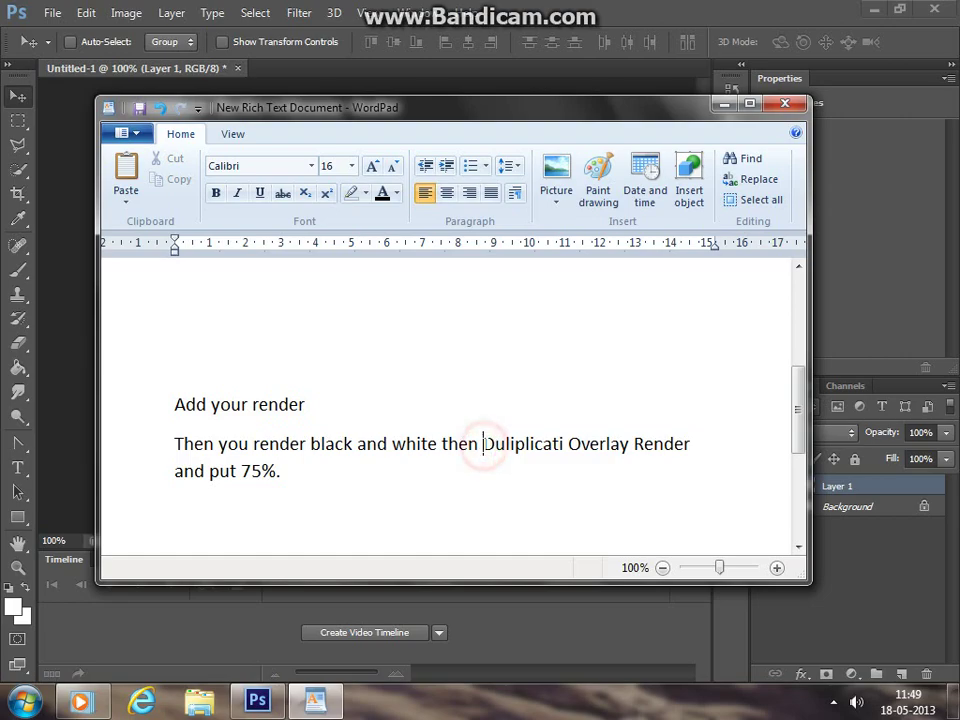
{"action": "left_click", "coordinate": [561, 444]}
{"action": "type", "text": "i"}
{"action": "left_click", "coordinate": [313, 484]}
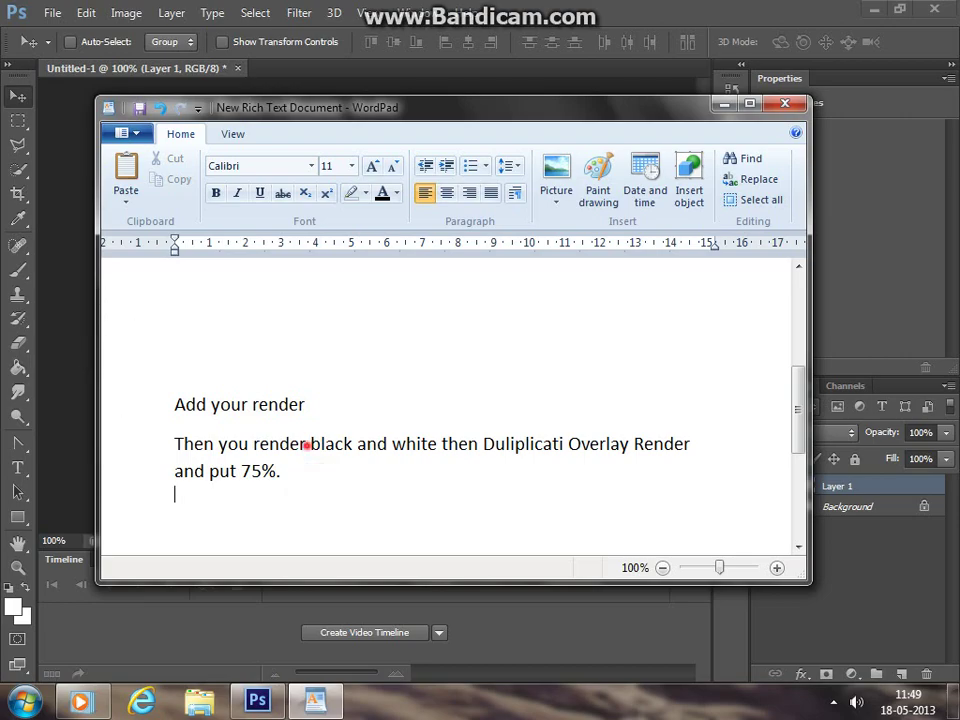
{"action": "left_click_drag", "start_coordinate": [307, 446], "coordinate": [430, 444]}
{"action": "left_click", "coordinate": [86, 13]}
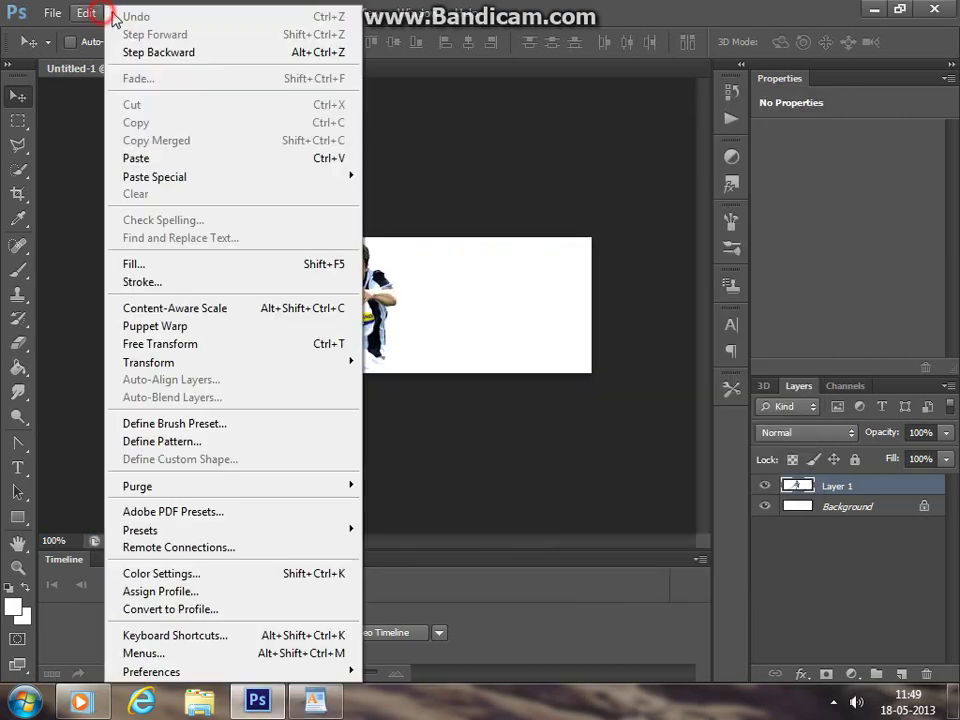
- Apply Image > Adjustments > Black & White to the footballer render
{"action": "left_click", "coordinate": [128, 14]}
{"action": "left_click", "coordinate": [128, 14]}
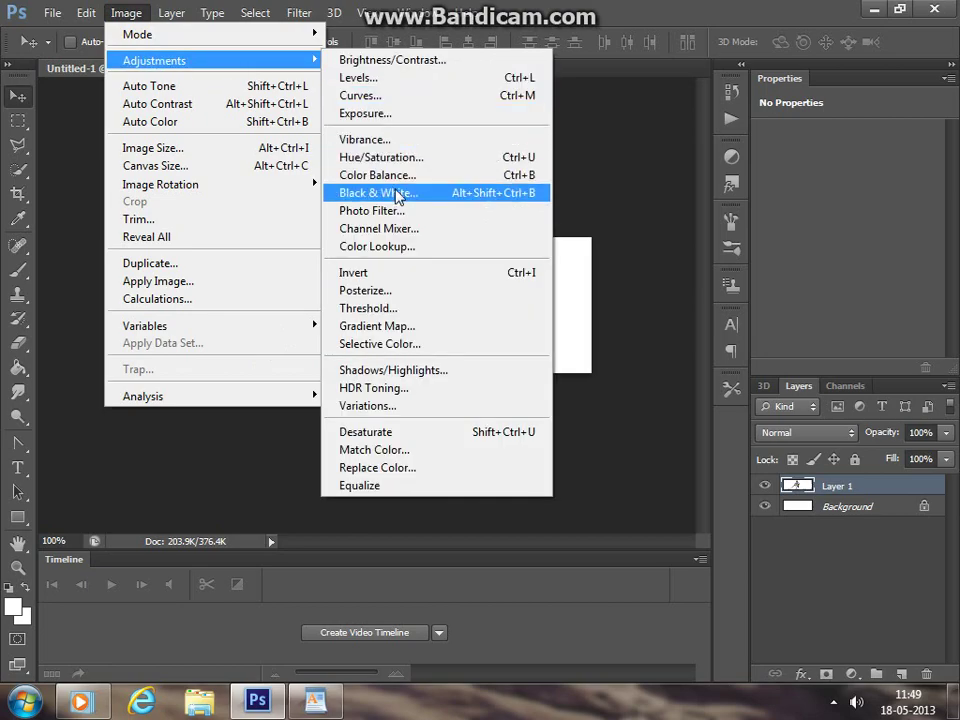
{"action": "left_click", "coordinate": [412, 198]}
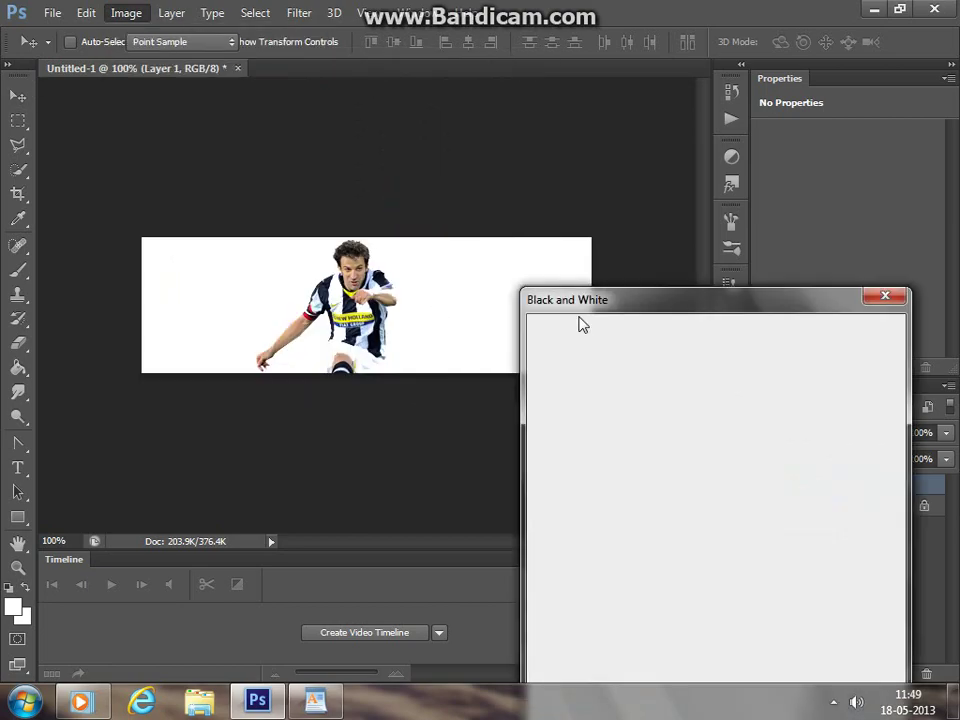
{"action": "left_click", "coordinate": [855, 334]}
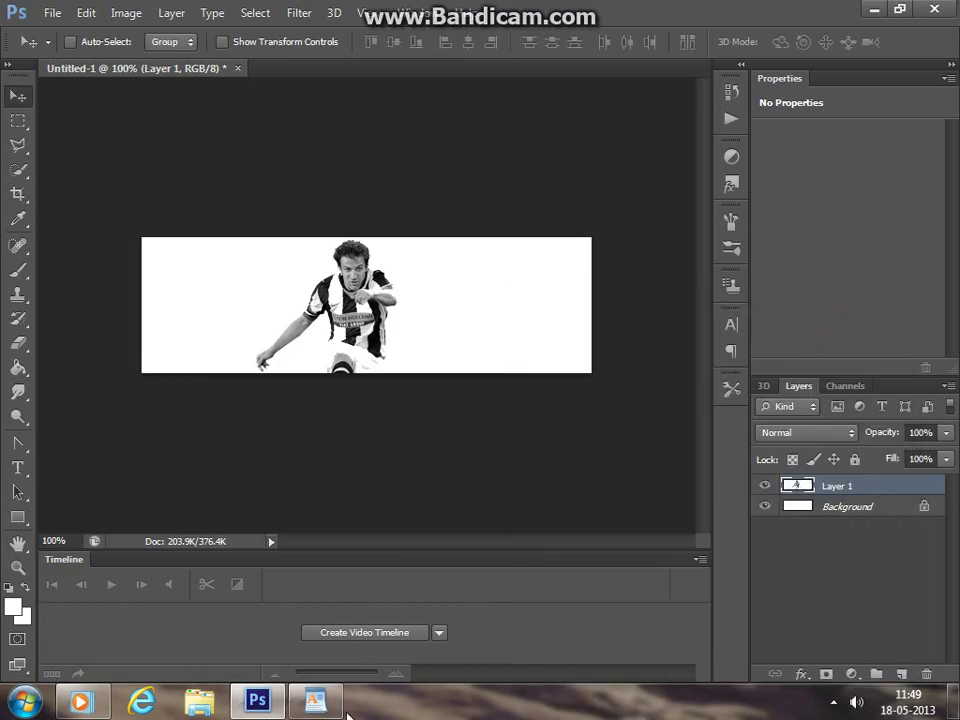
- Return to the WordPad notes and place the caret on the blank line below the steps
{"action": "left_click", "coordinate": [315, 702]}
{"action": "scroll", "coordinate": [450, 420], "scroll_direction": "down", "scroll_amount": 1}
{"action": "scroll", "coordinate": [328, 474], "scroll_direction": "down", "scroll_amount": 1}
{"action": "left_click", "coordinate": [328, 474]}
{"action": "type", "text": "I have added layer download link in description"}
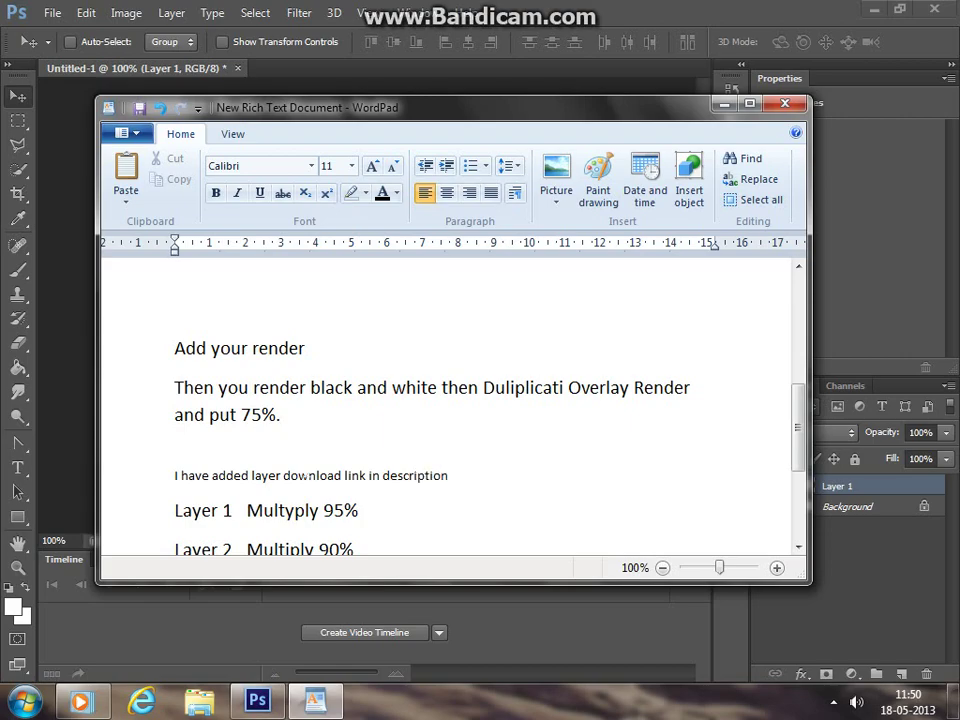
- Highlight the 'Overlay Render and put 75%' note, then switch back to Photoshop
{"action": "left_click", "coordinate": [330, 407]}
{"action": "left_click_drag", "start_coordinate": [565, 388], "coordinate": [607, 418]}
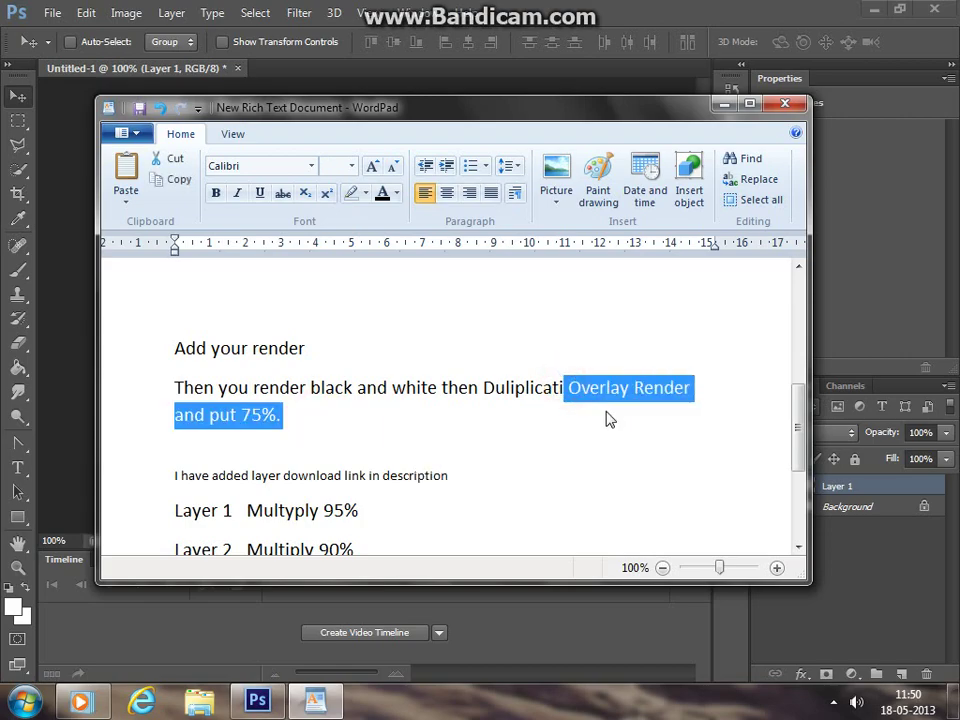
{"action": "left_click", "coordinate": [60, 385]}
- Set Layer 1 to 75% opacity, leaving its blend mode on Normal
{"action": "left_click", "coordinate": [838, 431]}
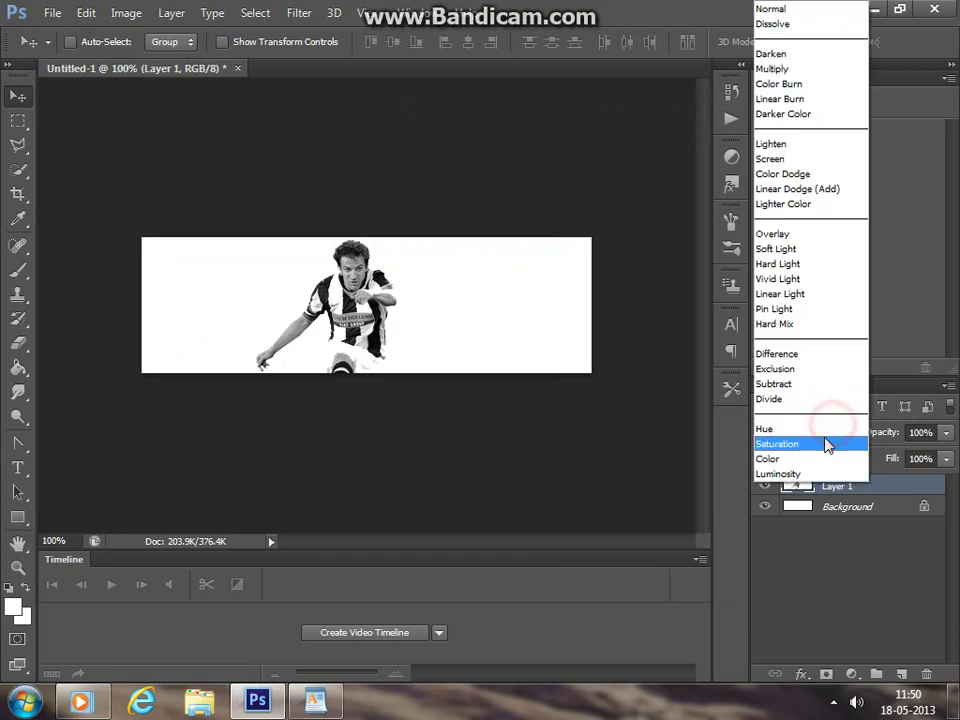
{"action": "left_click", "coordinate": [810, 233]}
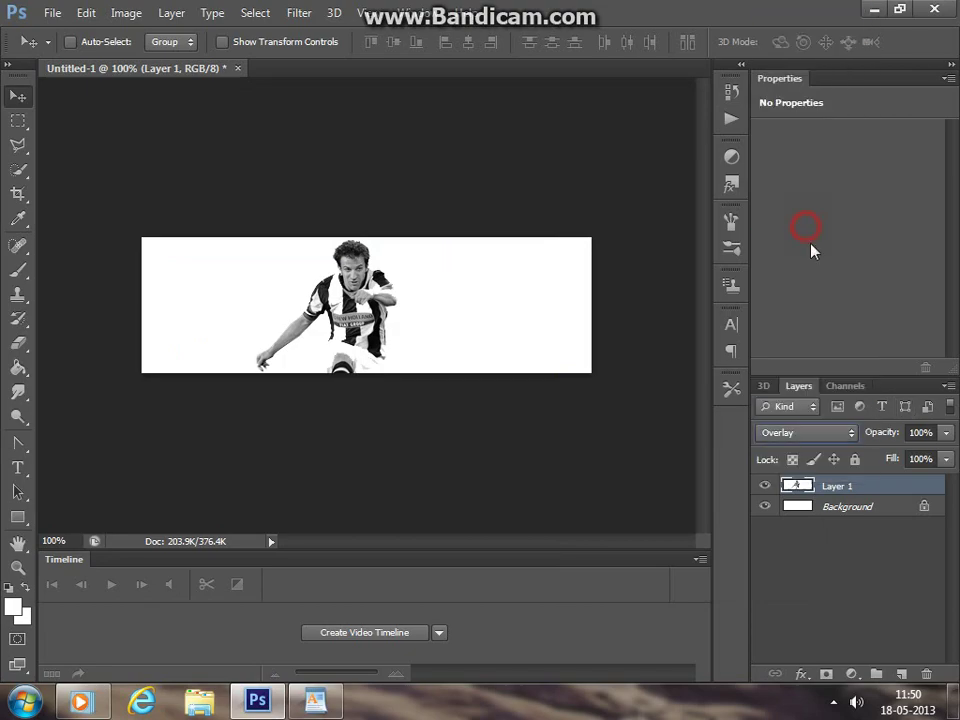
{"action": "left_click", "coordinate": [921, 432]}
{"action": "type", "text": "0"}
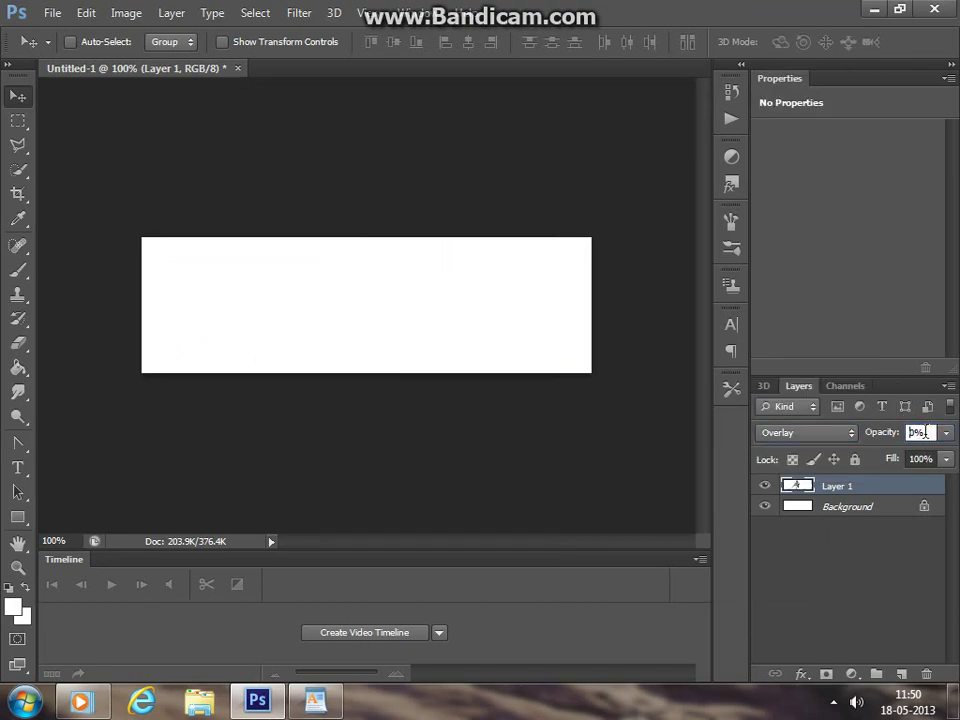
{"action": "type", "text": "75"}
{"action": "left_click", "coordinate": [516, 345]}
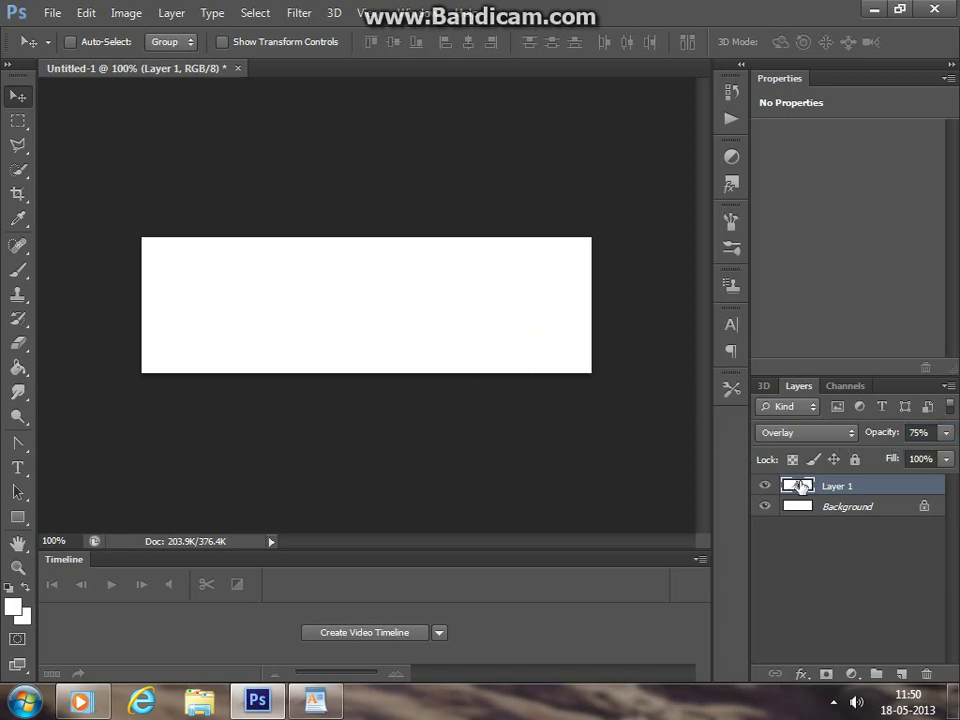
{"action": "left_click", "coordinate": [822, 432]}
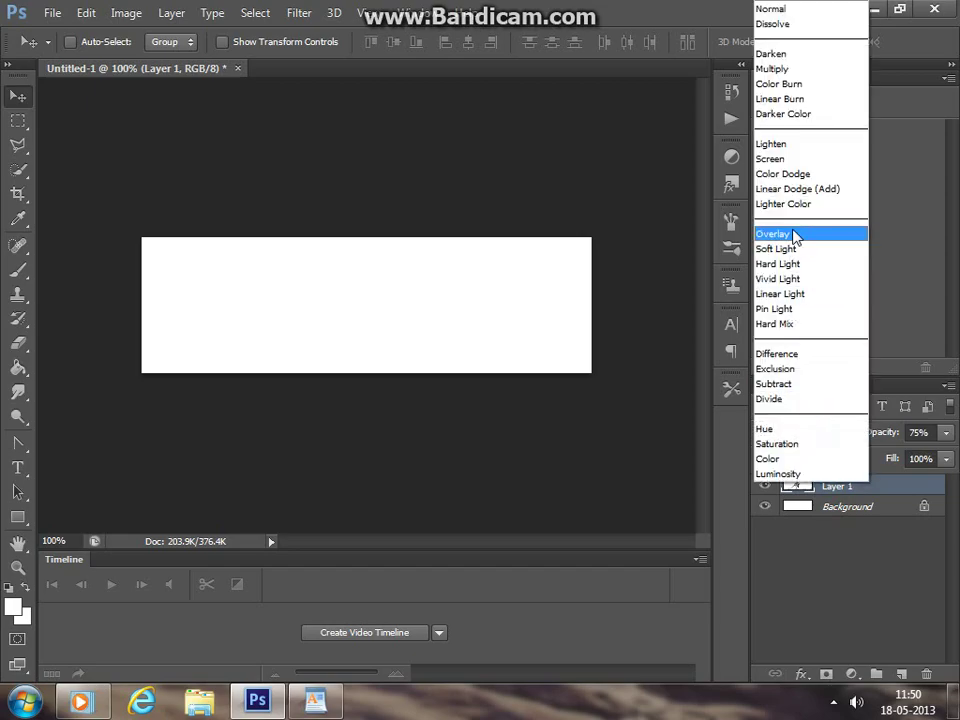
{"action": "left_click", "coordinate": [791, 235]}
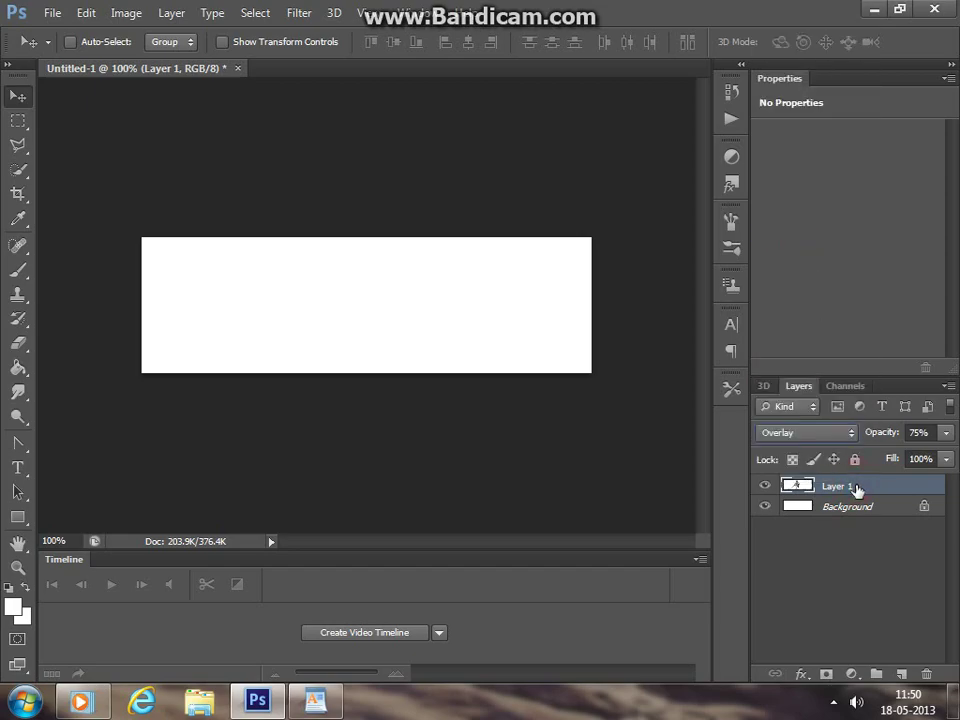
{"action": "left_click", "coordinate": [810, 432]}
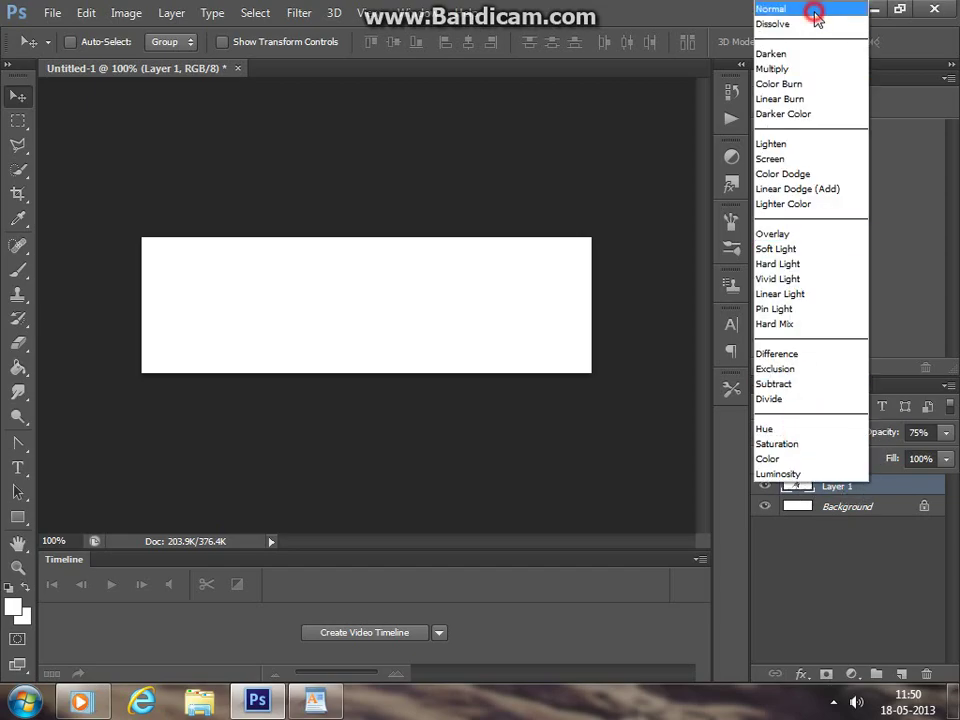
{"action": "left_click", "coordinate": [814, 11]}
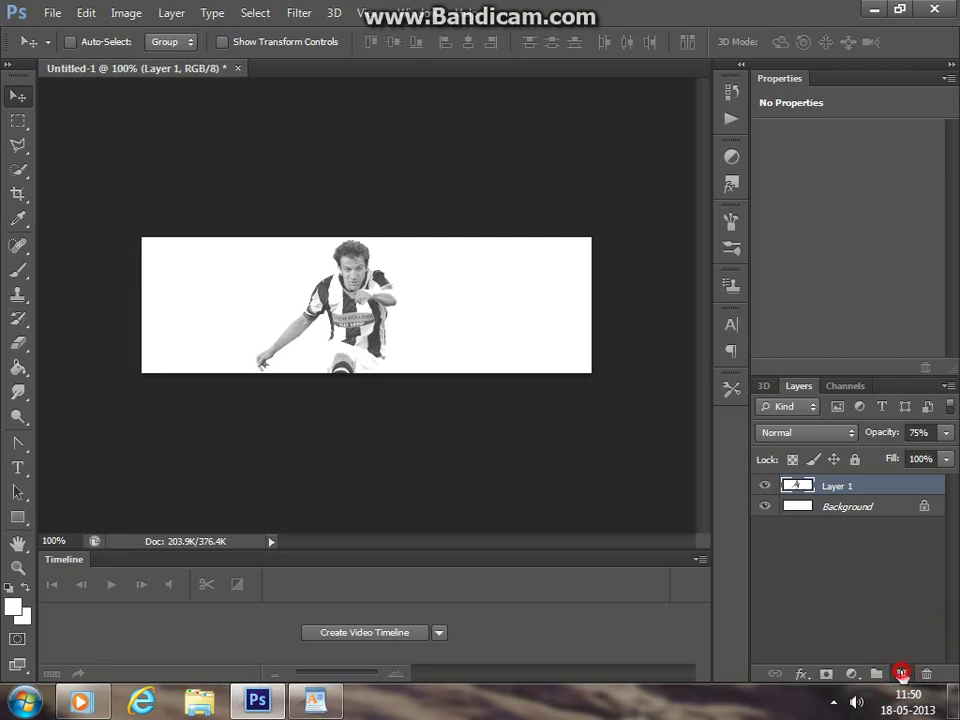
- Add a new Layer 2 set to Overlay blend mode at 75% opacity
{"action": "left_click", "coordinate": [901, 673]}
{"action": "left_click", "coordinate": [810, 434]}
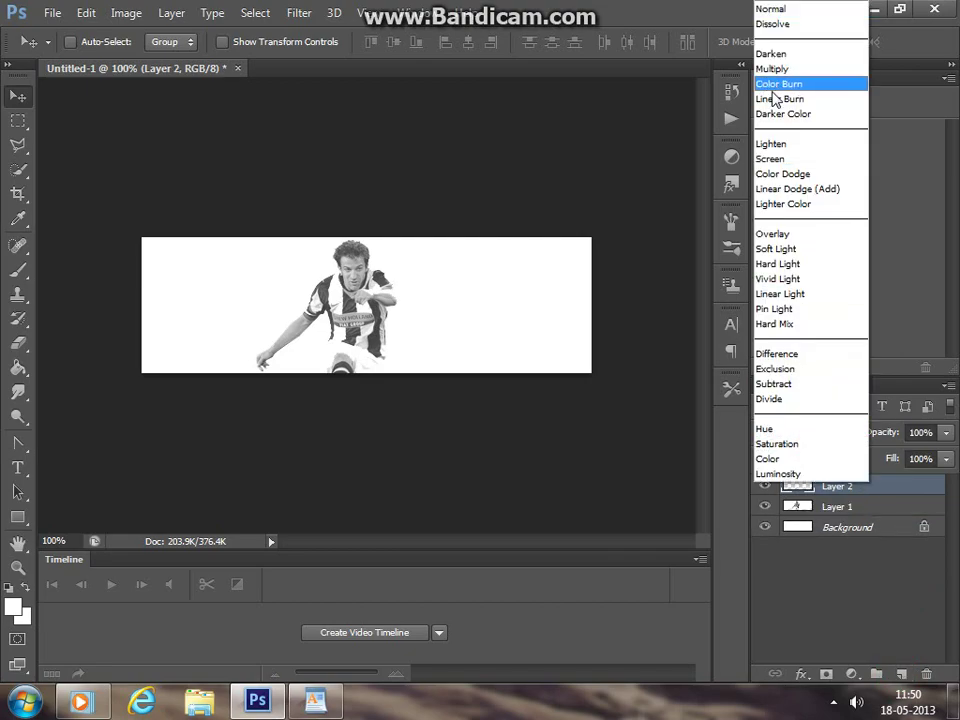
{"action": "left_click", "coordinate": [802, 236]}
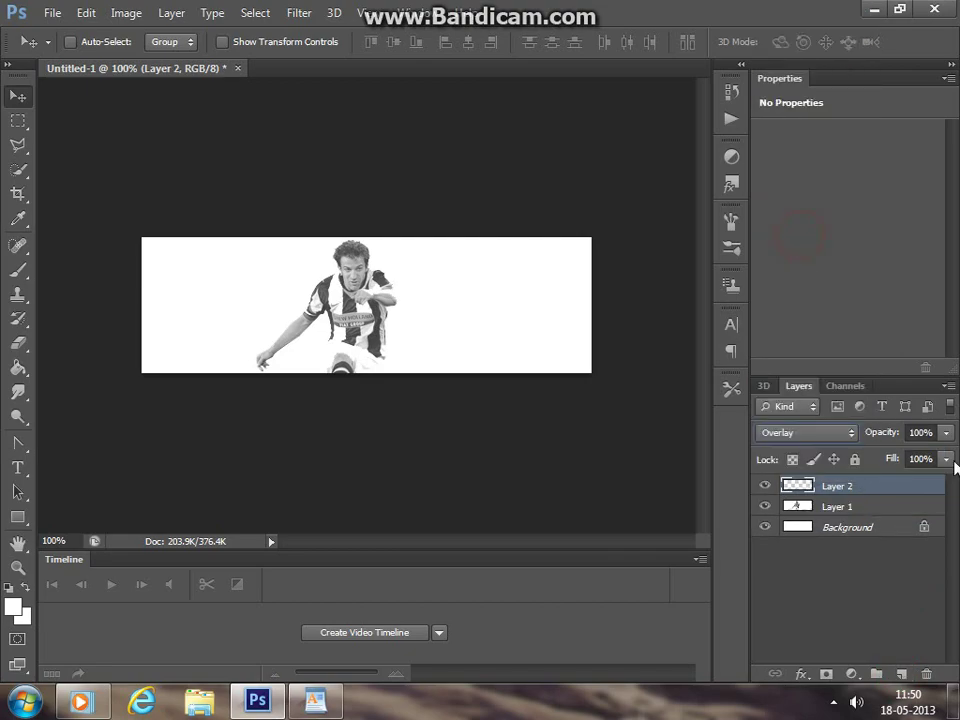
{"action": "left_click", "coordinate": [921, 432]}
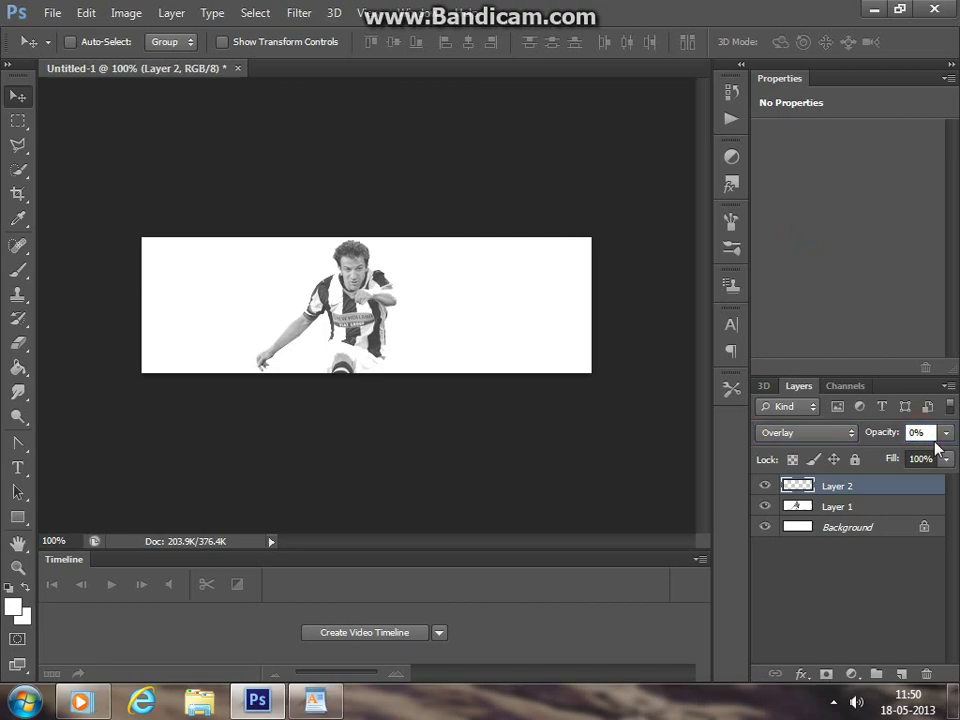
{"action": "type", "text": "75"}
{"action": "key", "text": "Return"}
- Highlight the 'Multiply 95%' note in WordPad, then bring up Photoshop's Open dialog
{"action": "left_click", "coordinate": [315, 700]}
{"action": "left_click", "coordinate": [275, 510]}
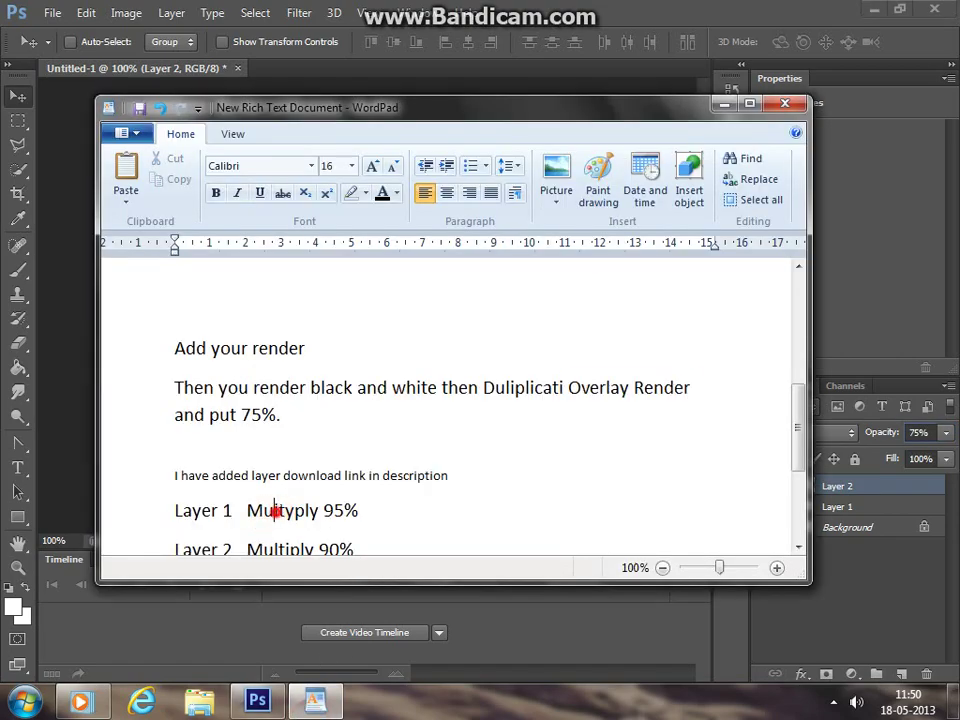
{"action": "left_click_drag", "start_coordinate": [249, 511], "coordinate": [422, 522]}
{"action": "left_click", "coordinate": [50, 13]}
{"action": "left_click", "coordinate": [58, 52]}
- Open 1.png, float it, and drag the blue splatter texture onto the banner as Layer 3
{"action": "double_click", "coordinate": [366, 230]}
{"action": "left_click", "coordinate": [160, 68]}
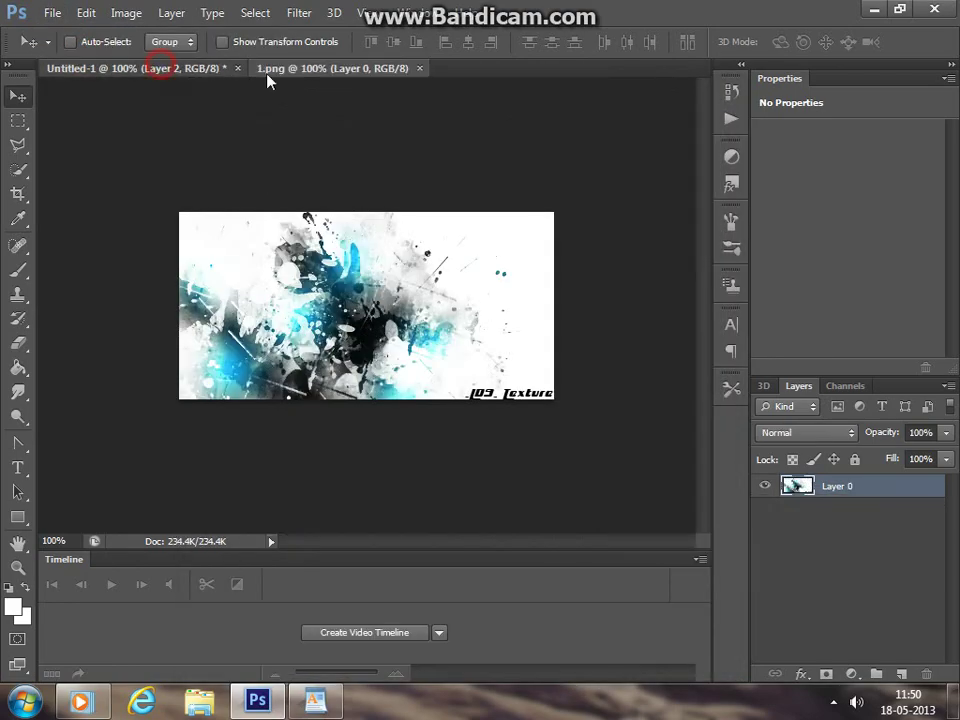
{"action": "mouse_move", "coordinate": [289, 68]}
{"action": "left_mouse_down"}
{"action": "mouse_move", "coordinate": [696, 204]}
{"action": "mouse_move", "coordinate": [365, 323]}
{"action": "left_mouse_up"}
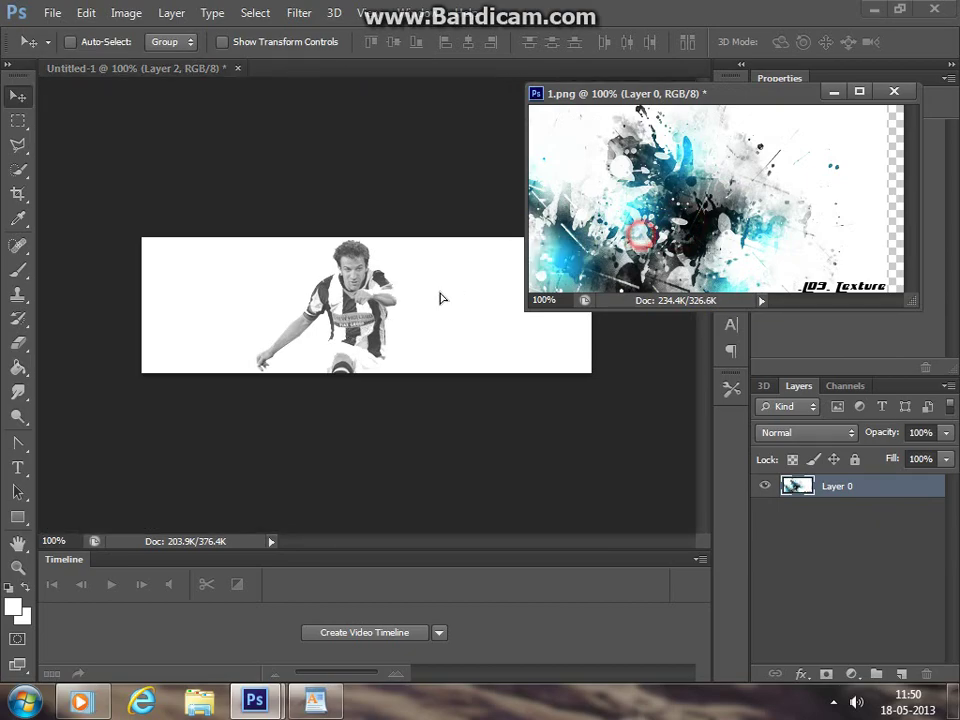
{"action": "left_click_drag", "start_coordinate": [531, 266], "coordinate": [439, 298]}
{"action": "left_click_drag", "start_coordinate": [381, 337], "coordinate": [300, 255]}
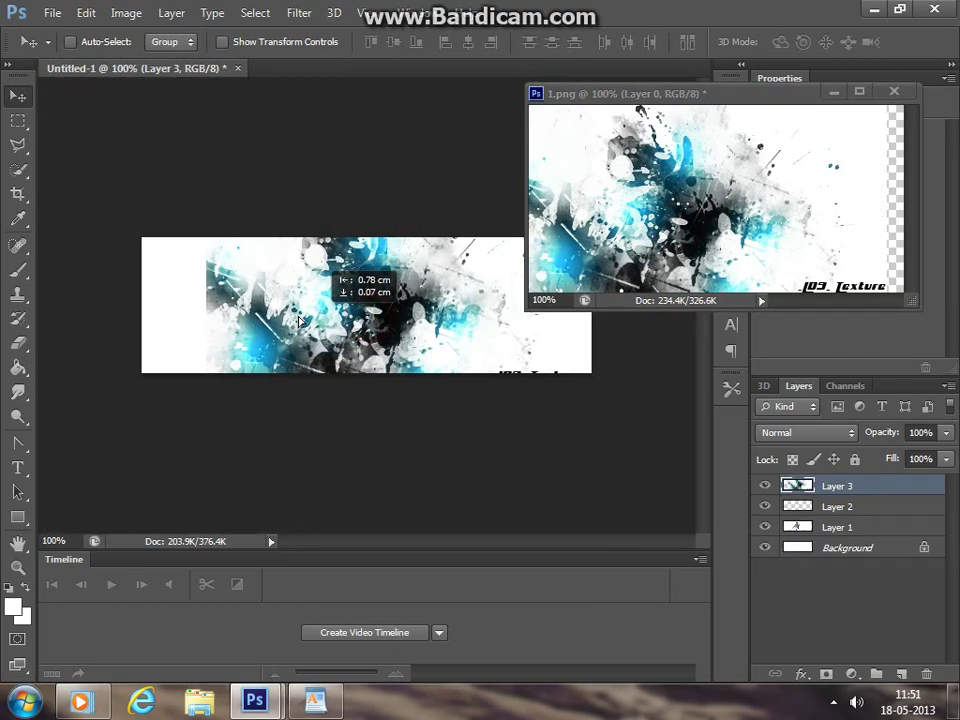
{"action": "left_click_drag", "start_coordinate": [666, 94], "coordinate": [318, 178]}
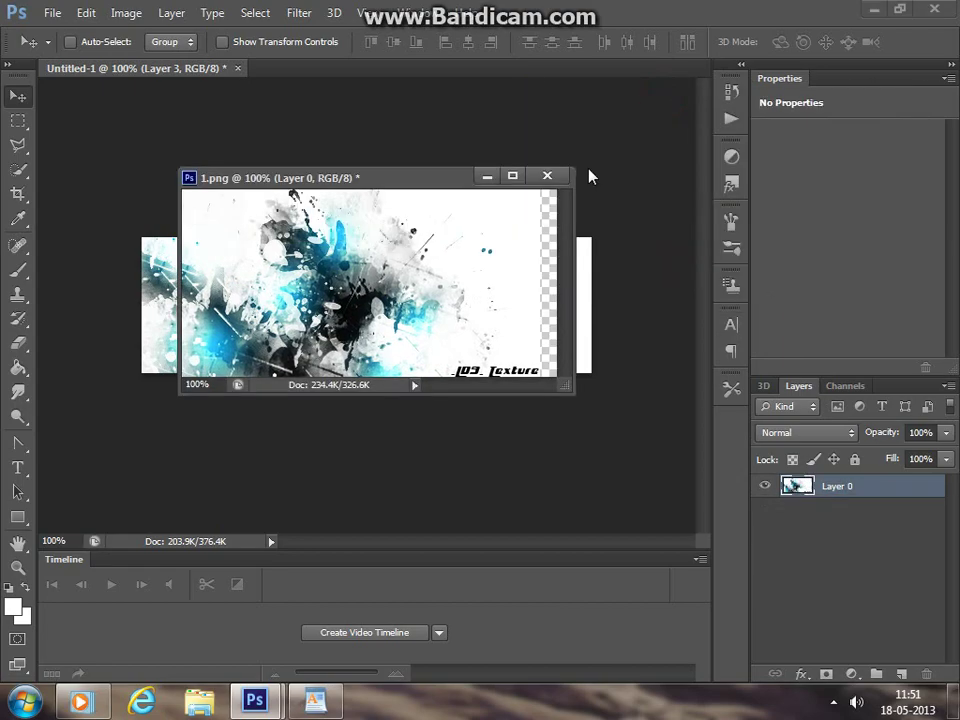
- Close 1.png unsaved and set Layer 3 to Multiply at 95% opacity
{"action": "left_click", "coordinate": [547, 176]}
{"action": "left_click", "coordinate": [490, 274]}
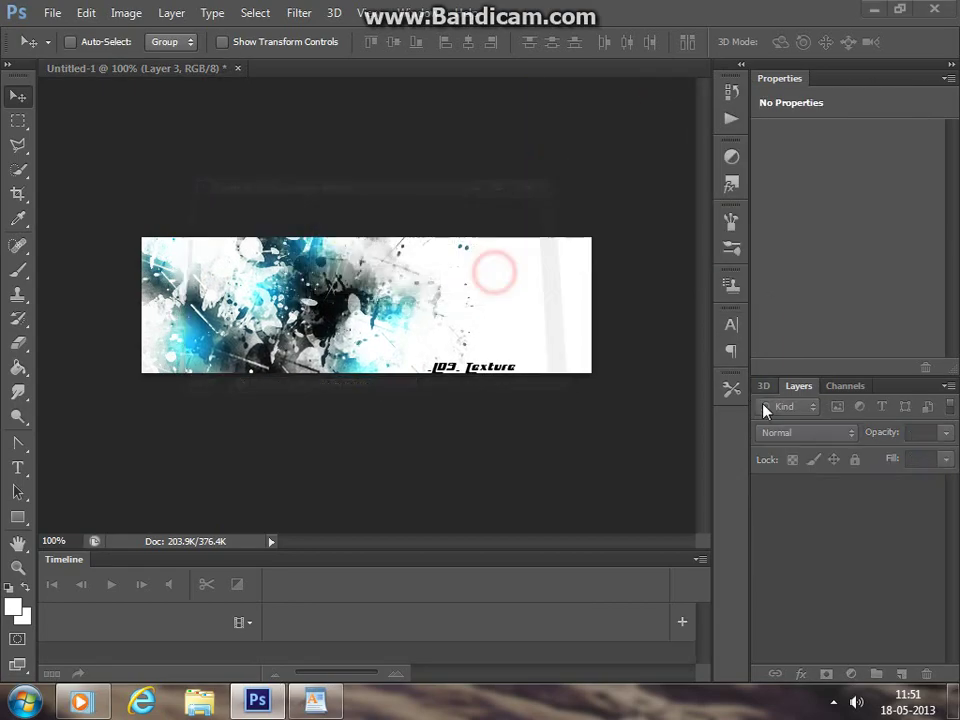
{"action": "left_click", "coordinate": [785, 433]}
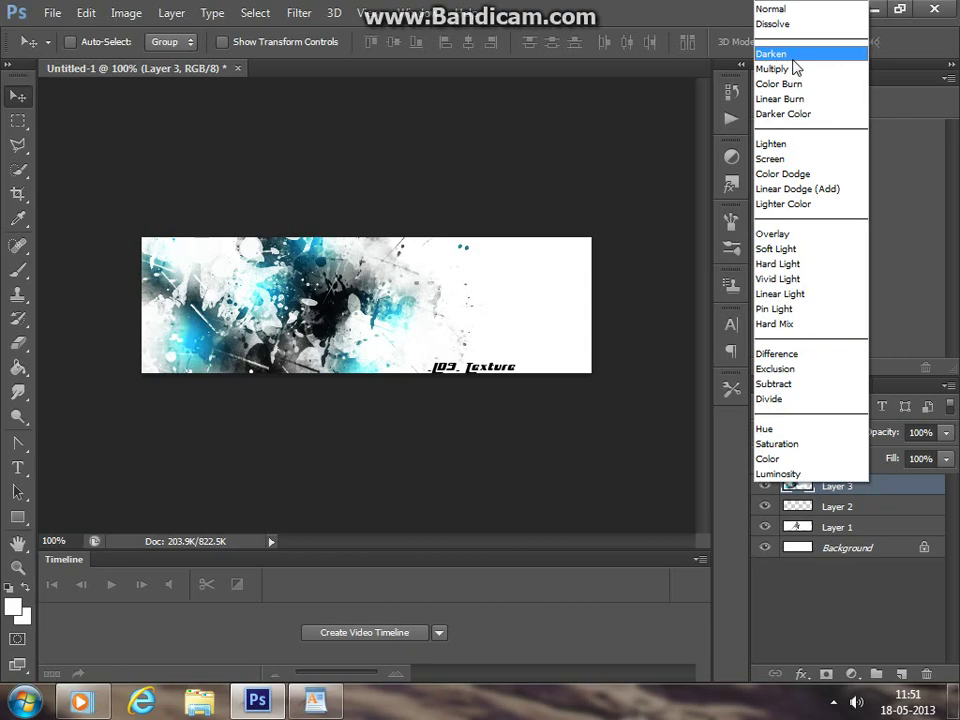
{"action": "left_click", "coordinate": [775, 68]}
{"action": "left_click", "coordinate": [924, 434]}
{"action": "type", "text": "0"}
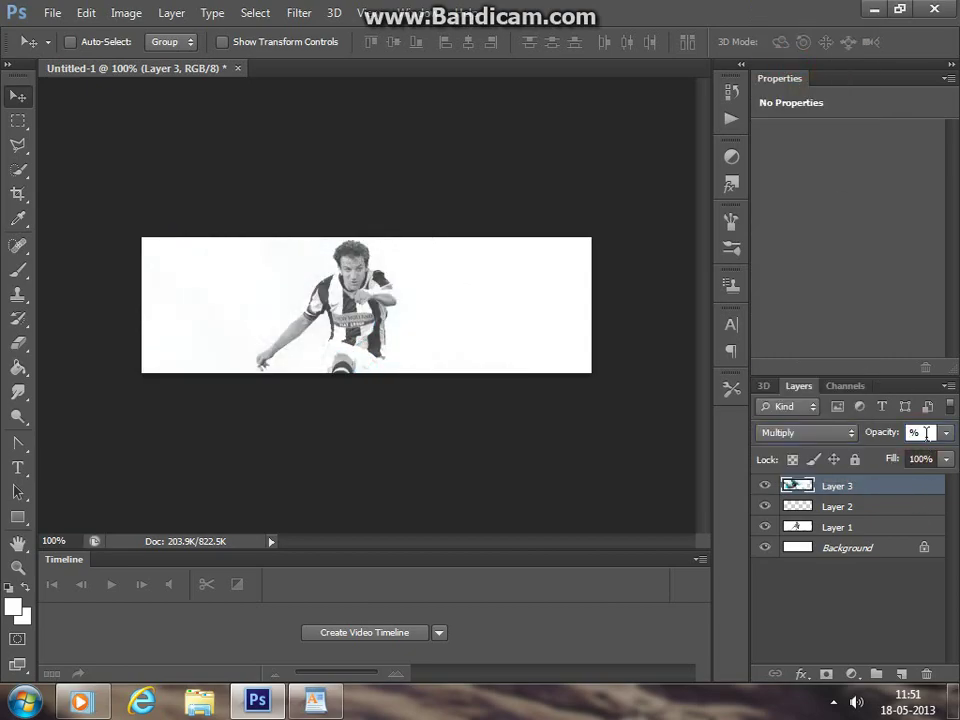
{"action": "type", "text": "95"}
{"action": "key", "text": "Return"}
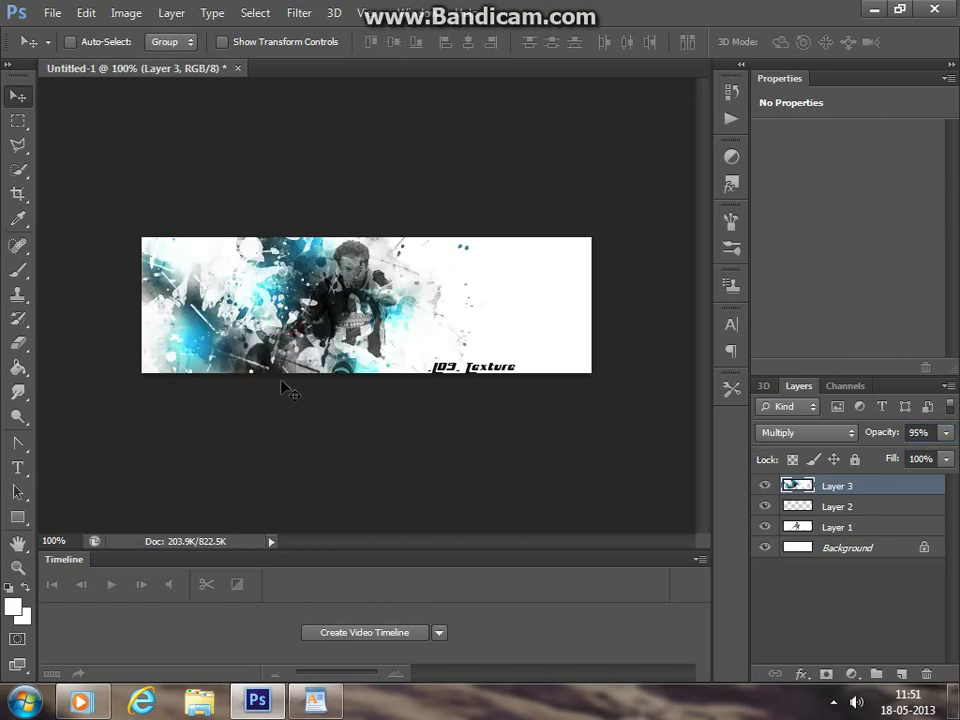
- Erase the watermark text from the texture and nudge it slightly left
{"action": "left_click", "coordinate": [28, 345]}
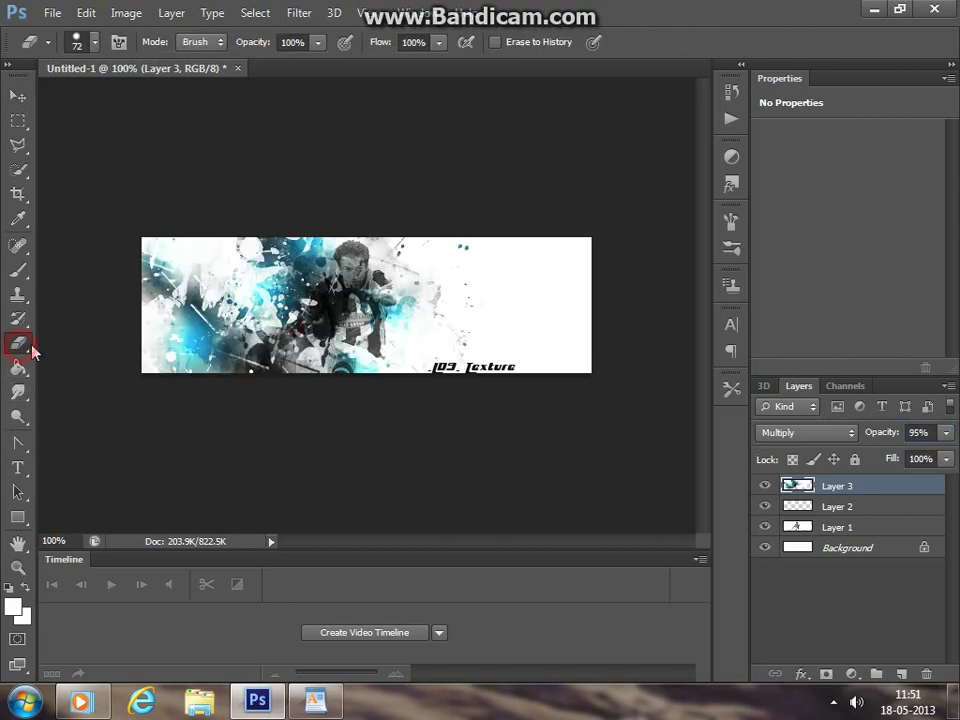
{"action": "left_click_drag", "start_coordinate": [499, 364], "coordinate": [470, 370]}
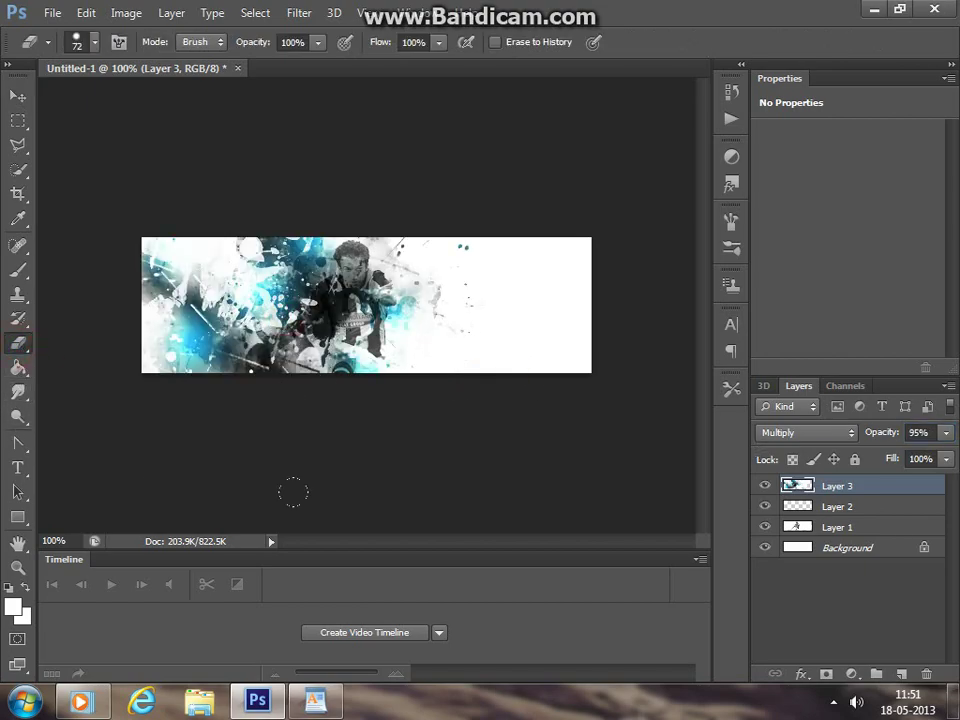
{"action": "left_click", "coordinate": [18, 95]}
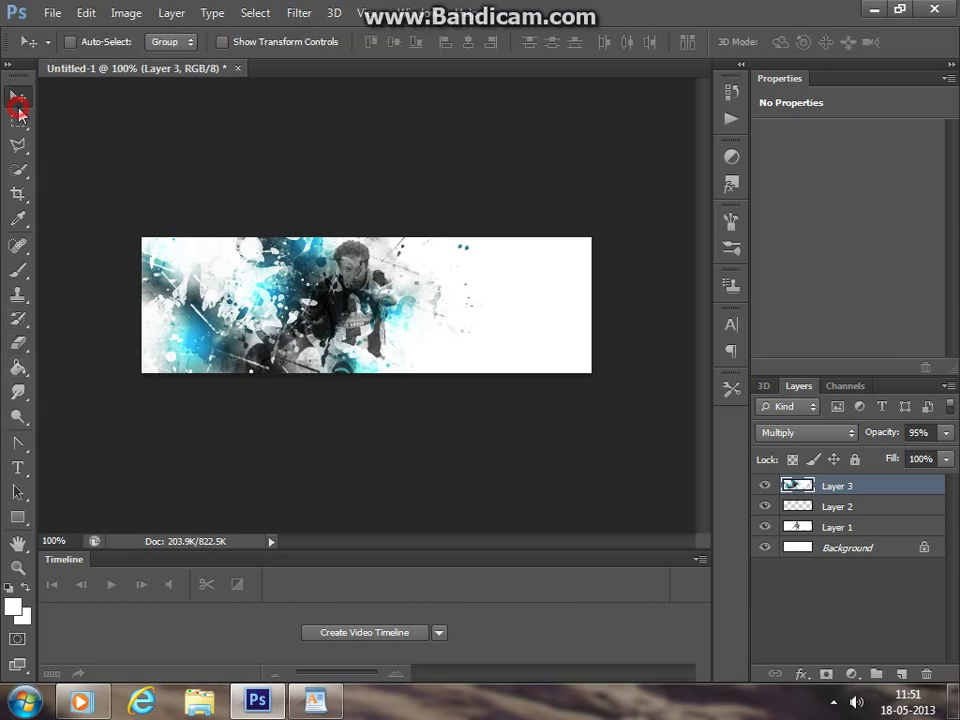
{"action": "left_click_drag", "start_coordinate": [240, 315], "coordinate": [233, 313]}
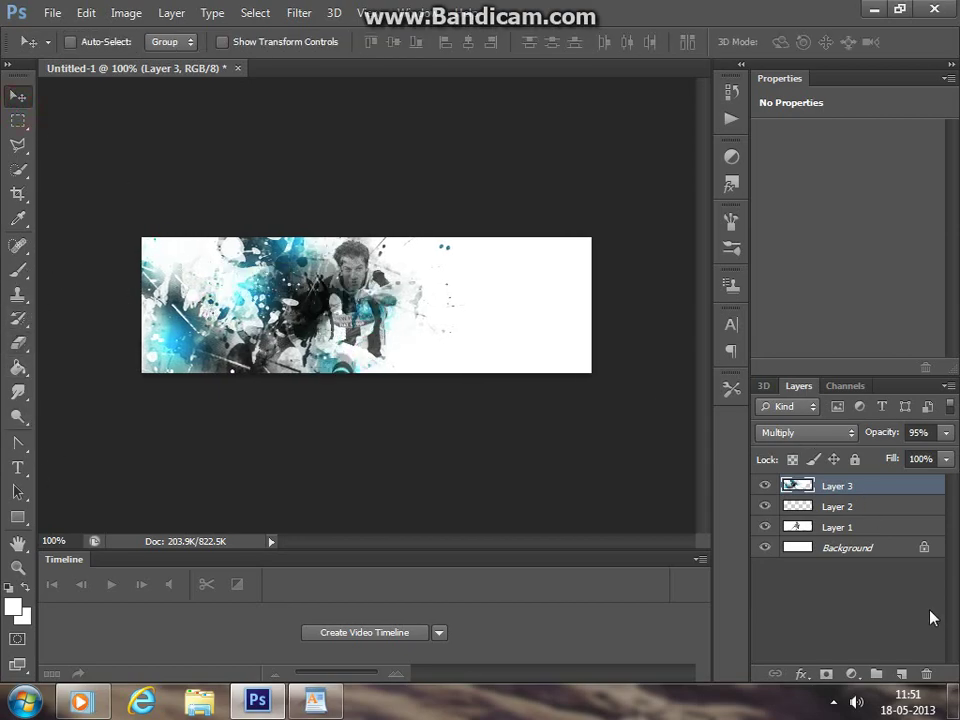
- Select Layer 1, shift the footballer slightly right, then reselect Layer 3
{"action": "left_click", "coordinate": [862, 545]}
{"action": "left_click", "coordinate": [857, 527]}
{"action": "left_click_drag", "start_coordinate": [370, 337], "coordinate": [435, 338]}
{"action": "left_click_drag", "start_coordinate": [279, 336], "coordinate": [355, 340]}
{"action": "left_click", "coordinate": [824, 487]}
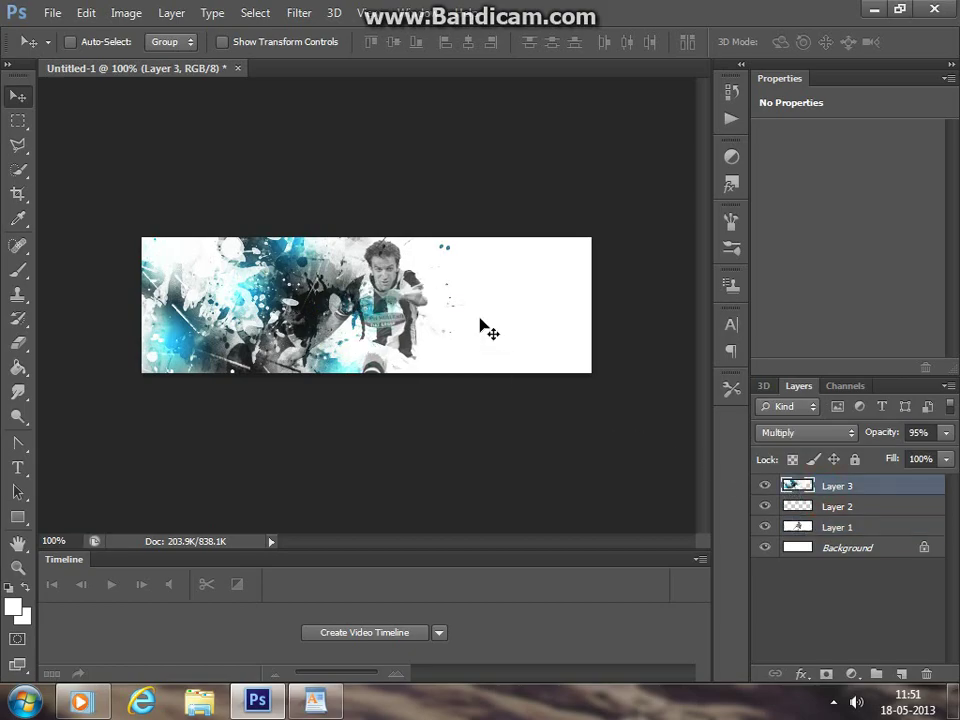
- Set the texture layer to 95% opacity and review the Layer 2 Multiply 90% note
{"action": "key", "text": "9"}
{"action": "key", "text": "5"}
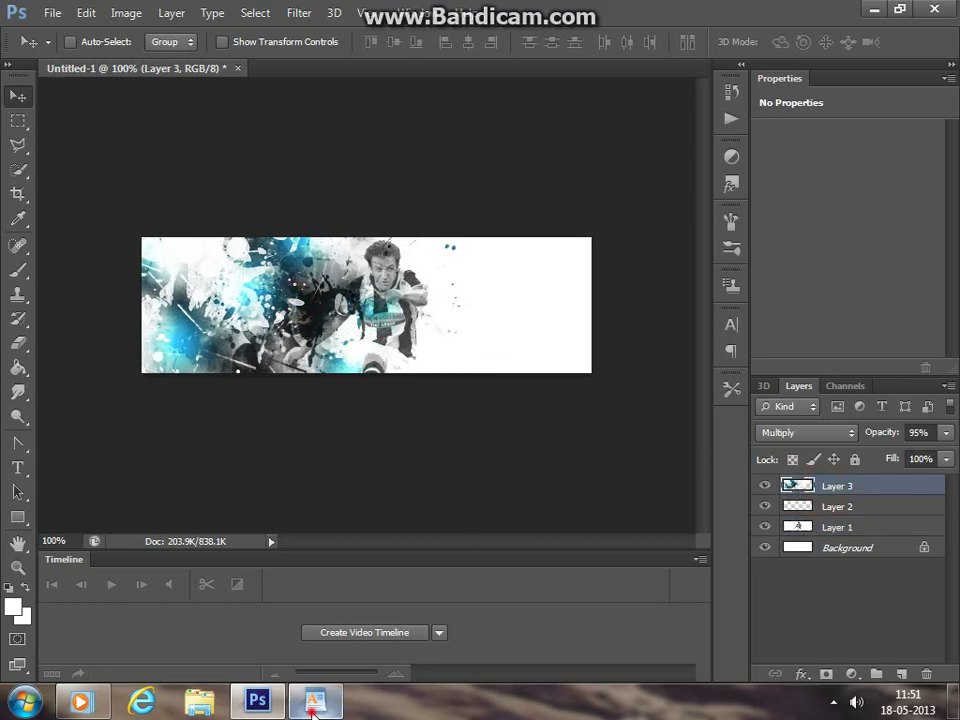
{"action": "left_click", "coordinate": [315, 700]}
{"action": "scroll", "coordinate": [310, 450], "scroll_direction": "down", "scroll_amount": 1}
{"action": "left_click", "coordinate": [314, 485]}
{"action": "triple_click", "coordinate": [310, 486]}
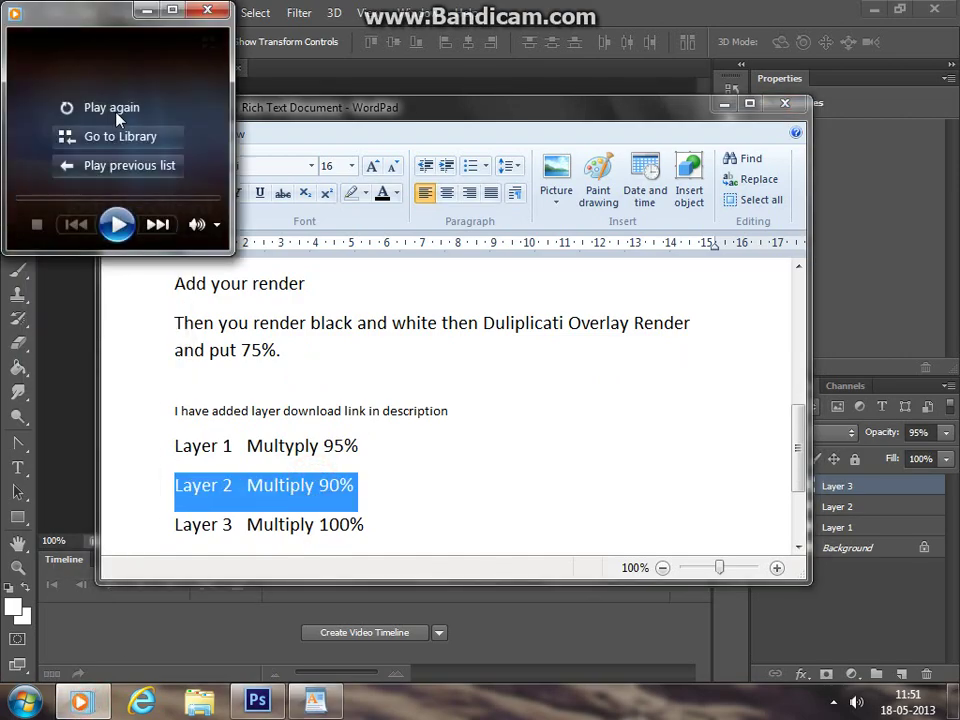
{"action": "left_click", "coordinate": [100, 107]}
{"action": "left_click", "coordinate": [356, 86]}
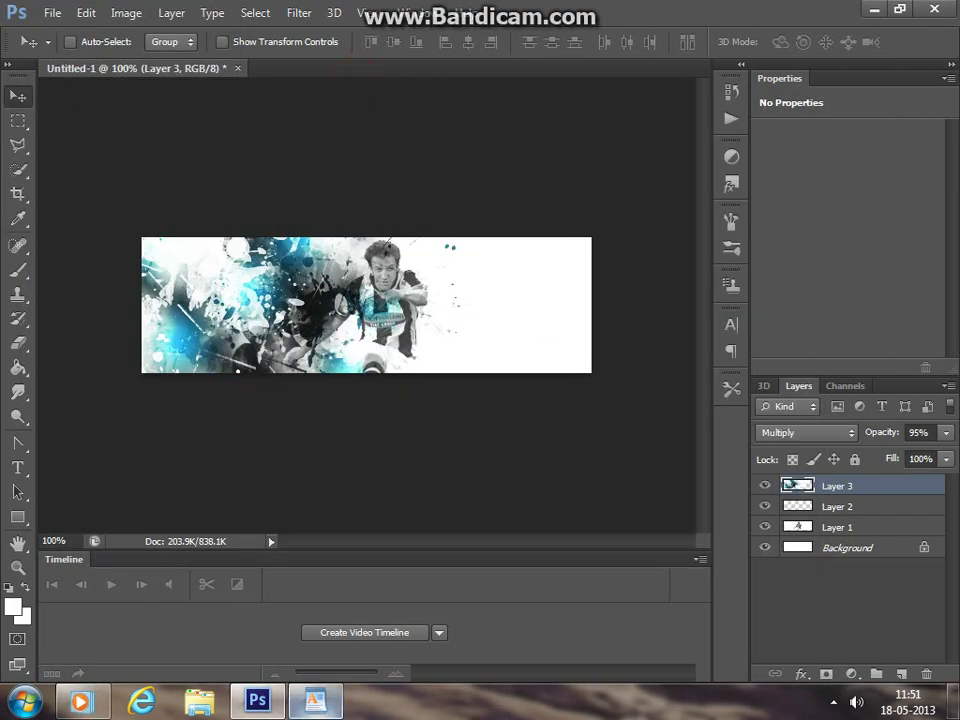
{"action": "left_click", "coordinate": [315, 700]}
{"action": "left_click", "coordinate": [36, 12]}
- Open 2.png and drag its blue ink-splatter texture onto the banner as Layer 4
{"action": "left_click", "coordinate": [52, 12]}
{"action": "left_click", "coordinate": [40, 51]}
{"action": "double_click", "coordinate": [440, 205]}
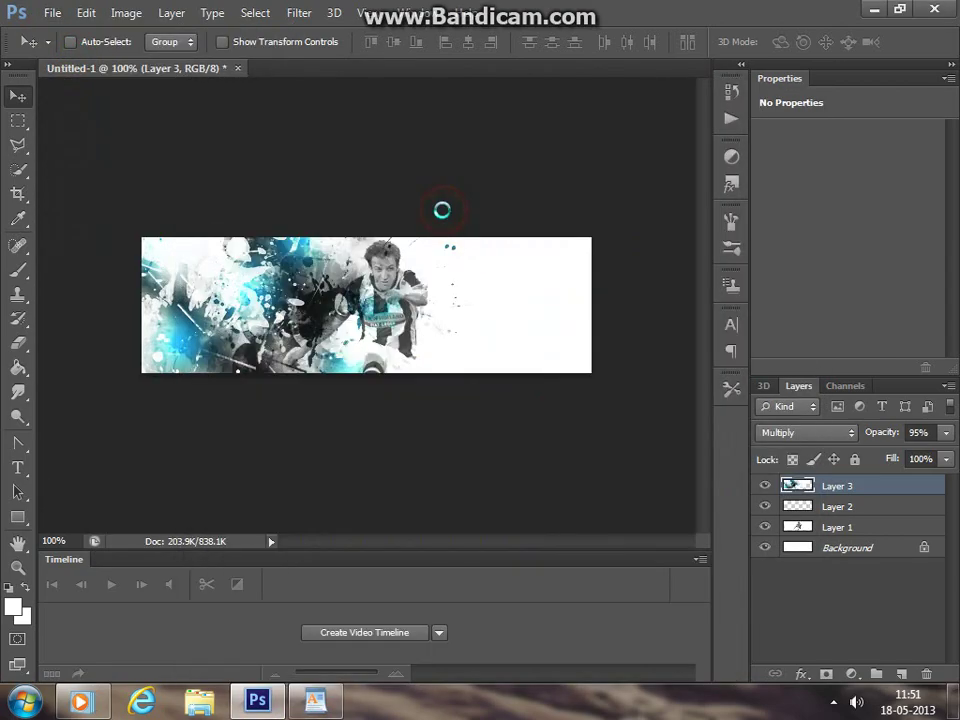
{"action": "mouse_move", "coordinate": [300, 195]}
{"action": "left_mouse_down"}
{"action": "mouse_move", "coordinate": [583, 131]}
{"action": "mouse_move", "coordinate": [578, 167]}
{"action": "left_mouse_up"}
{"action": "mouse_move", "coordinate": [750, 253]}
{"action": "left_mouse_down"}
{"action": "mouse_move", "coordinate": [497, 331]}
{"action": "mouse_move", "coordinate": [562, 311]}
{"action": "left_mouse_up"}
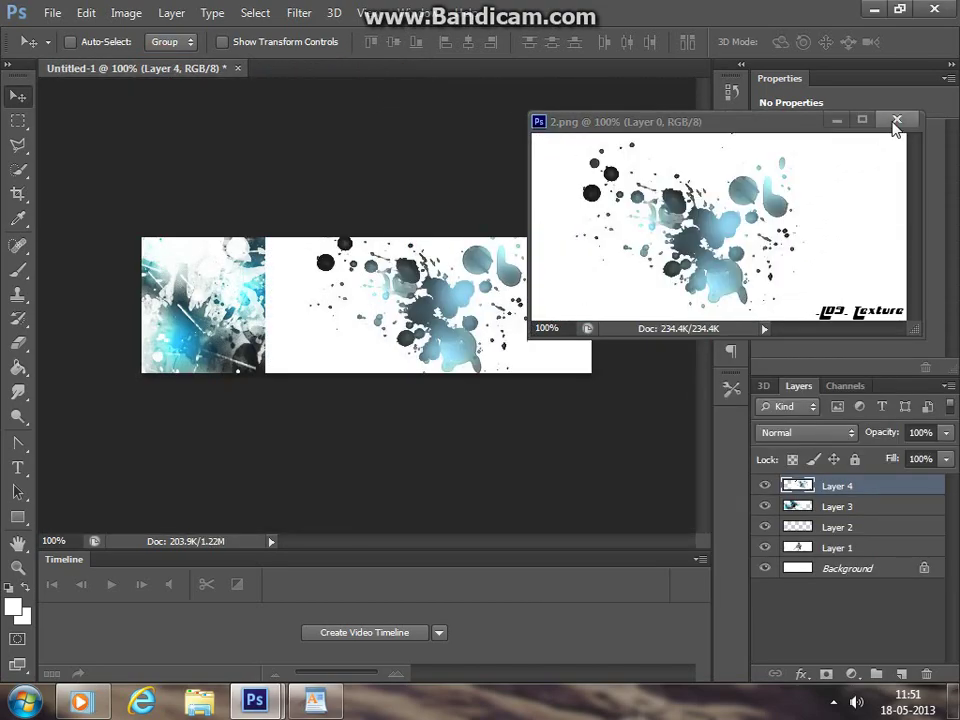
- Close 2.png and blend the splatter layer in Multiply at 90% opacity
{"action": "left_click", "coordinate": [896, 120]}
{"action": "left_click_drag", "start_coordinate": [513, 317], "coordinate": [507, 317]}
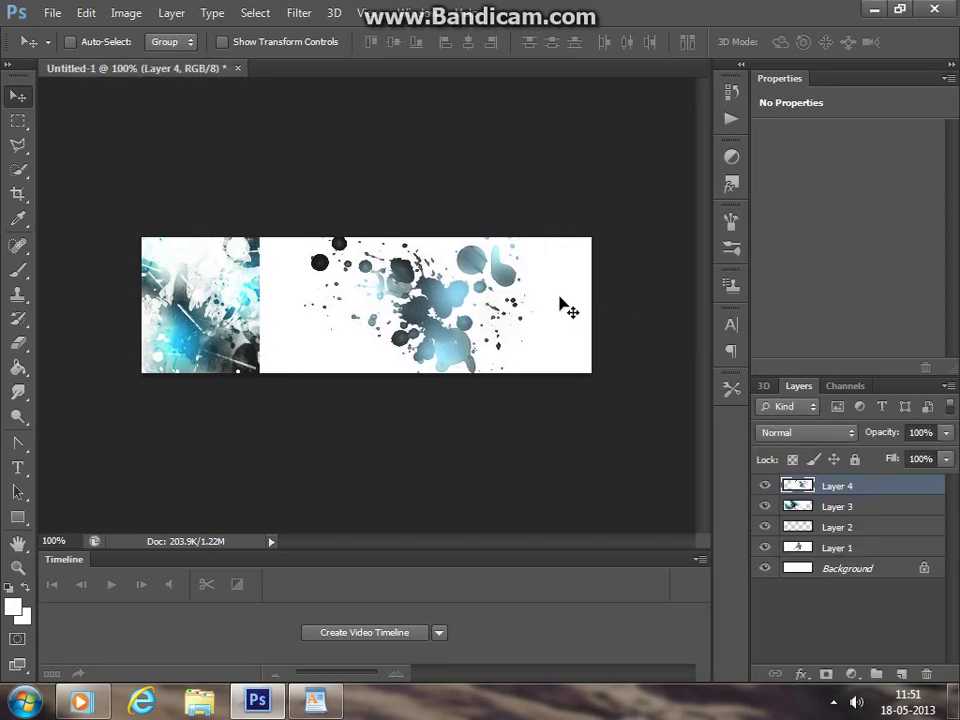
{"action": "left_click", "coordinate": [815, 428]}
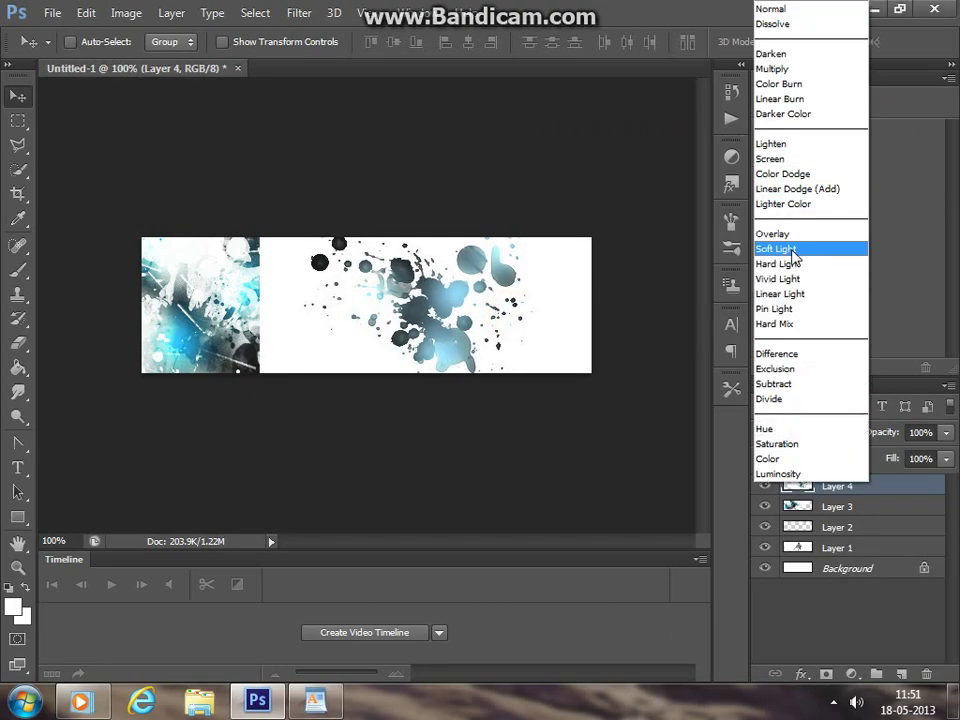
{"action": "left_click", "coordinate": [778, 69]}
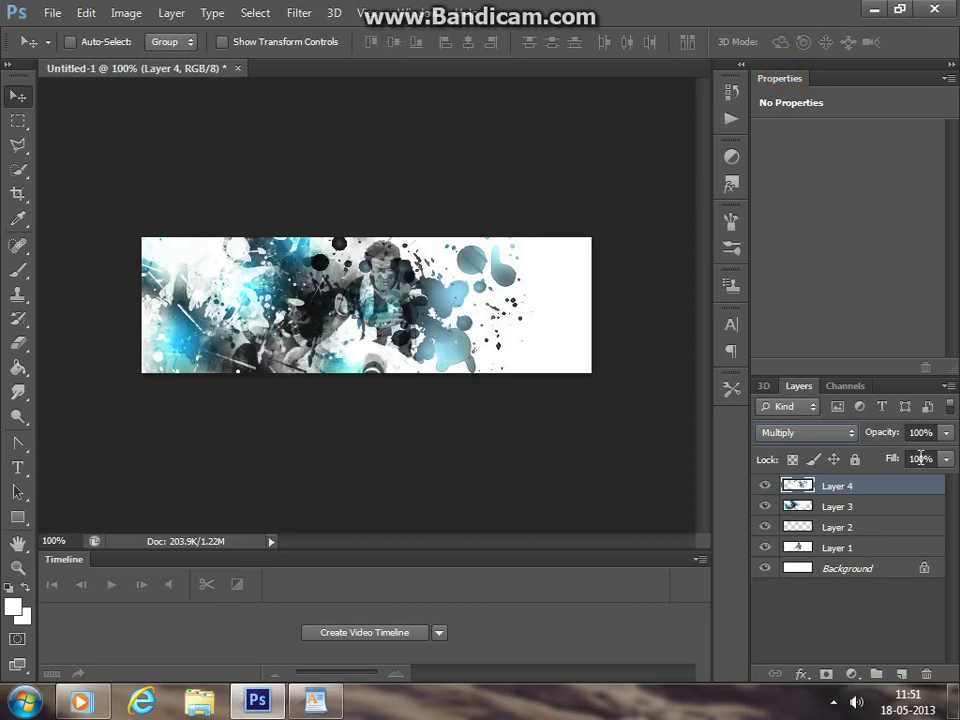
{"action": "type", "text": "0"}
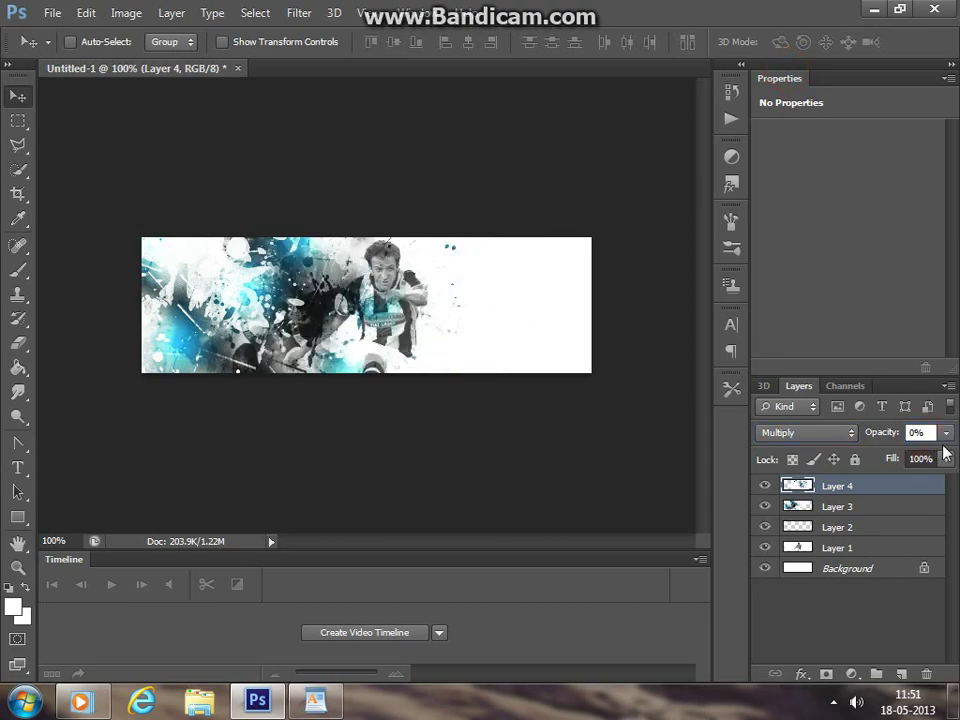
{"action": "key", "text": "Return"}
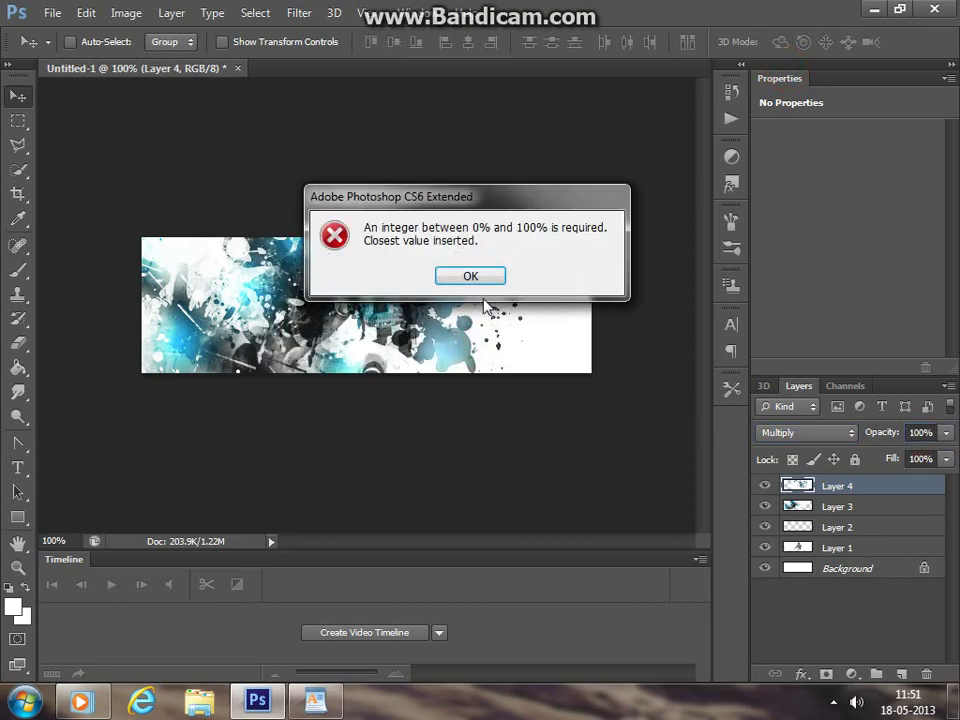
{"action": "left_click", "coordinate": [476, 284]}
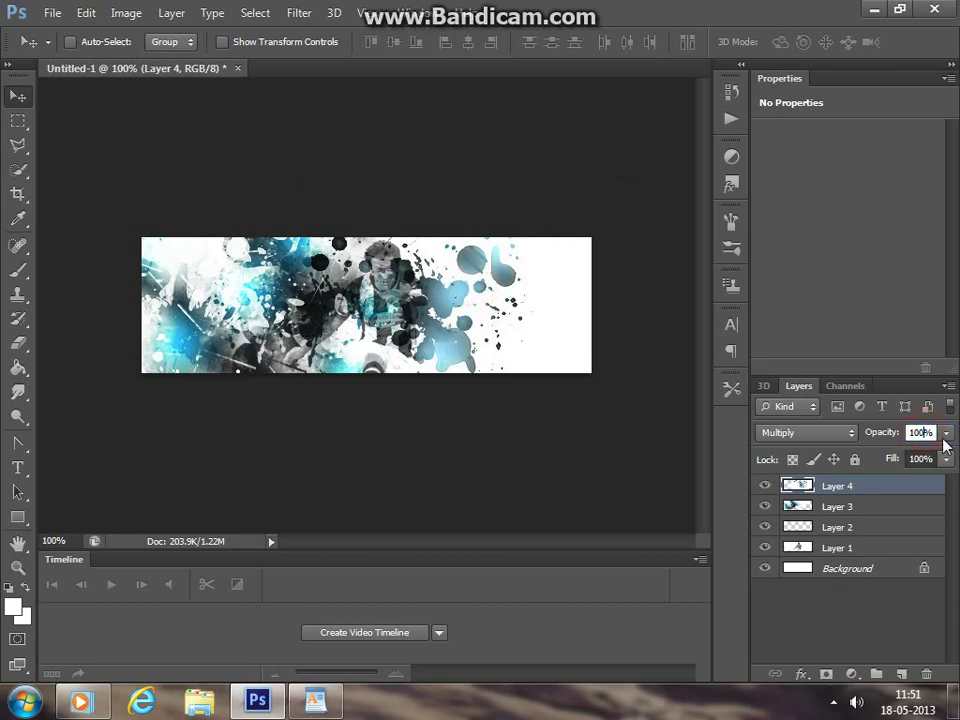
{"action": "key", "text": "BackSpace"}
{"action": "type", "text": "90"}
{"action": "key", "text": "Return"}
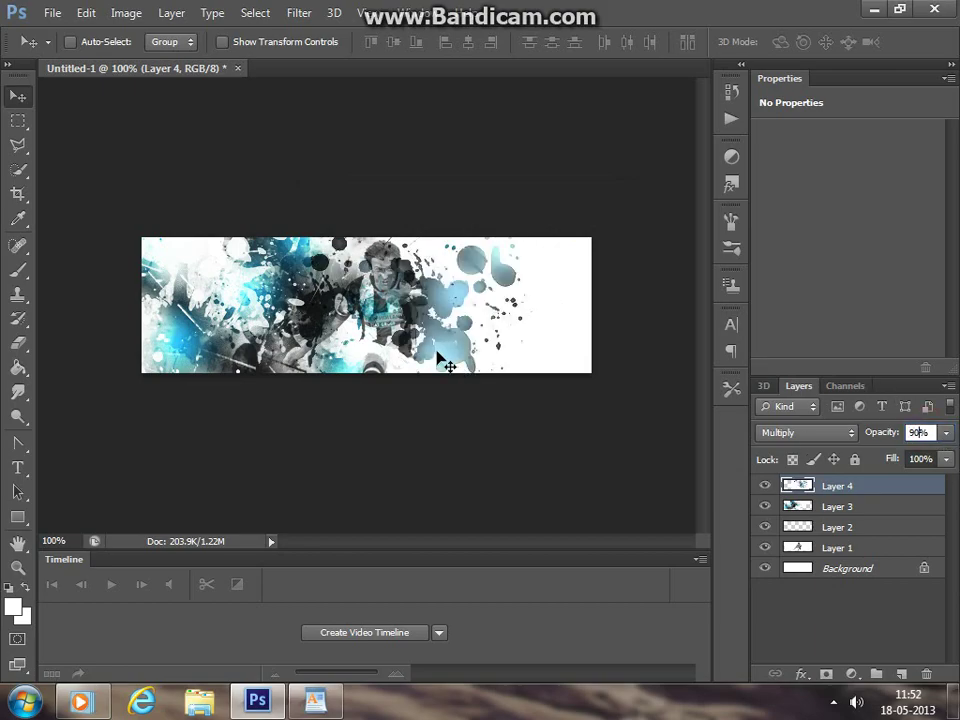
- Move the splatter over the banner's left side and erase its watermark text
{"action": "mouse_move", "coordinate": [462, 337]}
{"action": "left_mouse_down"}
{"action": "mouse_move", "coordinate": [204, 326]}
{"action": "mouse_move", "coordinate": [331, 326]}
{"action": "mouse_move", "coordinate": [262, 272]}
{"action": "left_mouse_up"}
{"action": "left_click", "coordinate": [18, 343]}
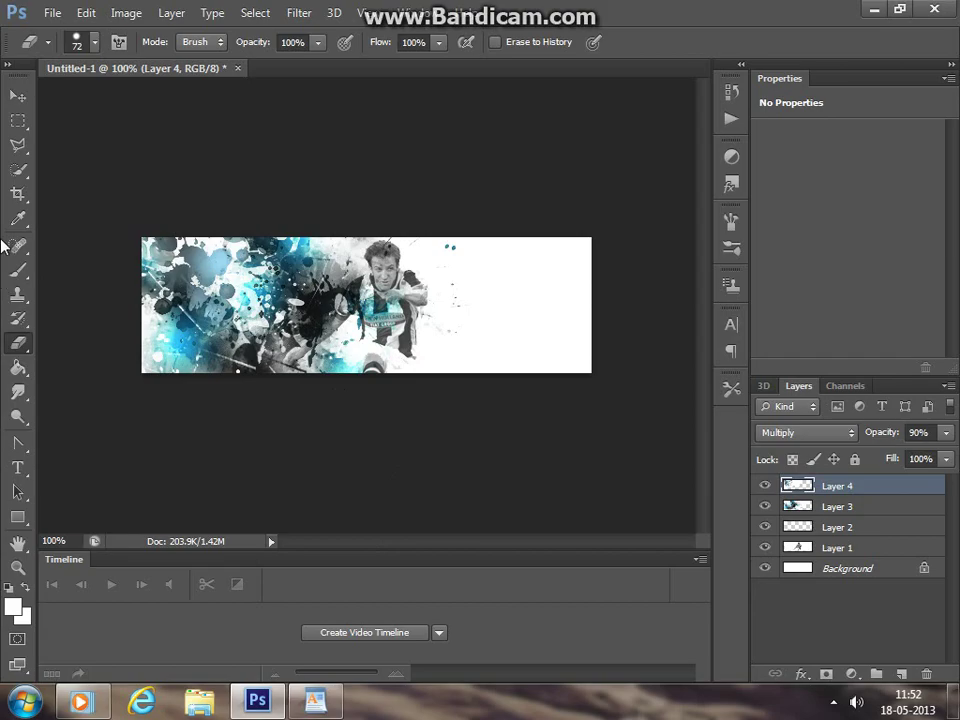
{"action": "left_click", "coordinate": [16, 97]}
{"action": "left_click", "coordinate": [315, 700]}
- Highlight the Layer 3 Multiply 100% note and open 3.png in Photoshop
{"action": "scroll", "coordinate": [310, 395], "scroll_direction": "down", "scroll_amount": 1}
{"action": "left_click", "coordinate": [303, 400]}
{"action": "triple_click", "coordinate": [302, 432]}
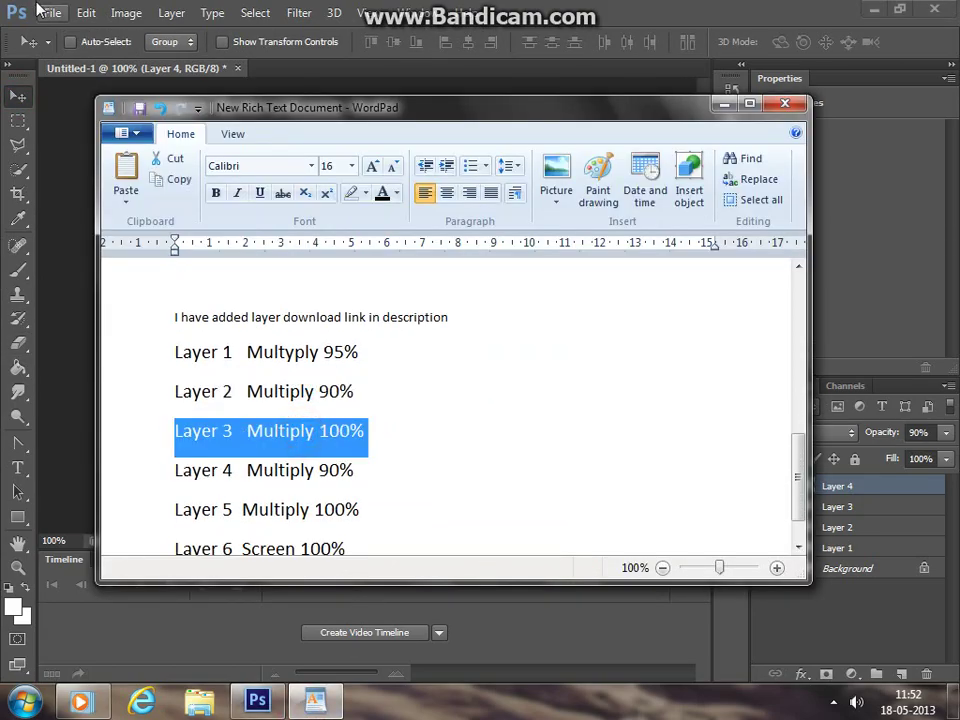
{"action": "left_click", "coordinate": [50, 14]}
{"action": "left_click", "coordinate": [68, 47]}
{"action": "left_click", "coordinate": [522, 222]}
{"action": "double_click", "coordinate": [522, 222]}
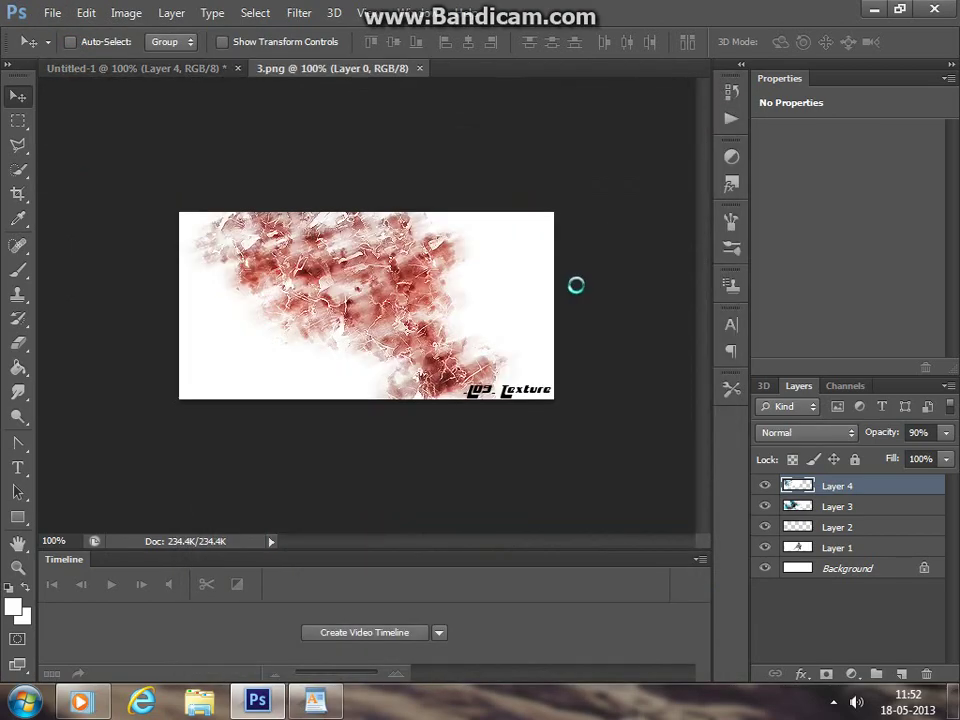
- Drag the red texture onto the banner as Layer 5 in Multiply, shifted right
{"action": "left_click", "coordinate": [156, 77]}
{"action": "mouse_move", "coordinate": [311, 72]}
{"action": "left_mouse_down"}
{"action": "mouse_move", "coordinate": [716, 262]}
{"action": "mouse_move", "coordinate": [466, 284]}
{"action": "left_mouse_up"}
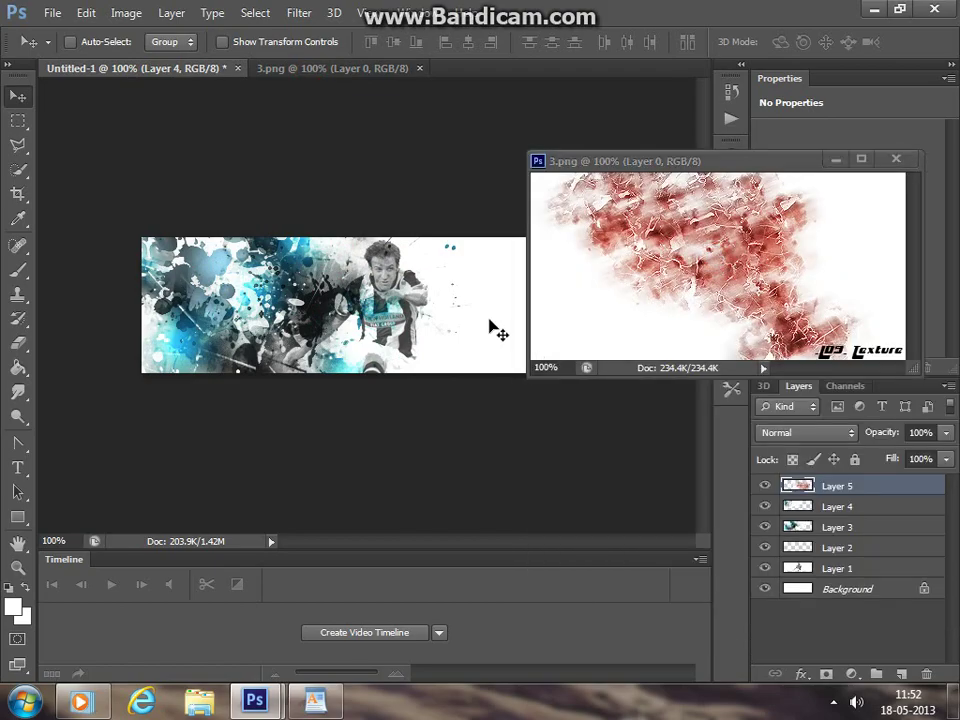
{"action": "left_click", "coordinate": [895, 158]}
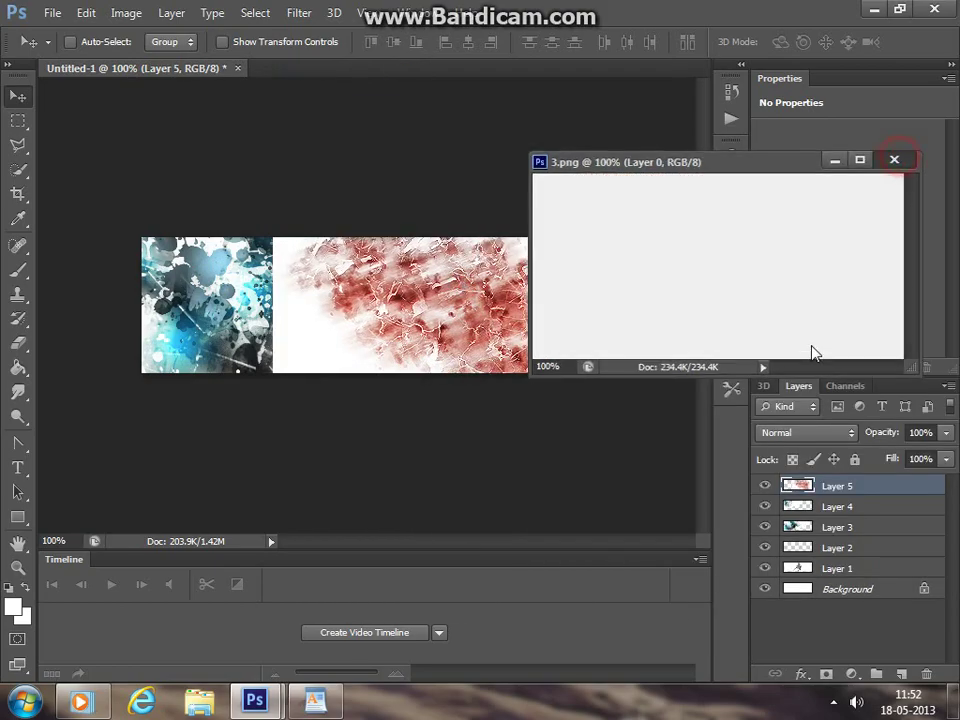
{"action": "left_click", "coordinate": [806, 432]}
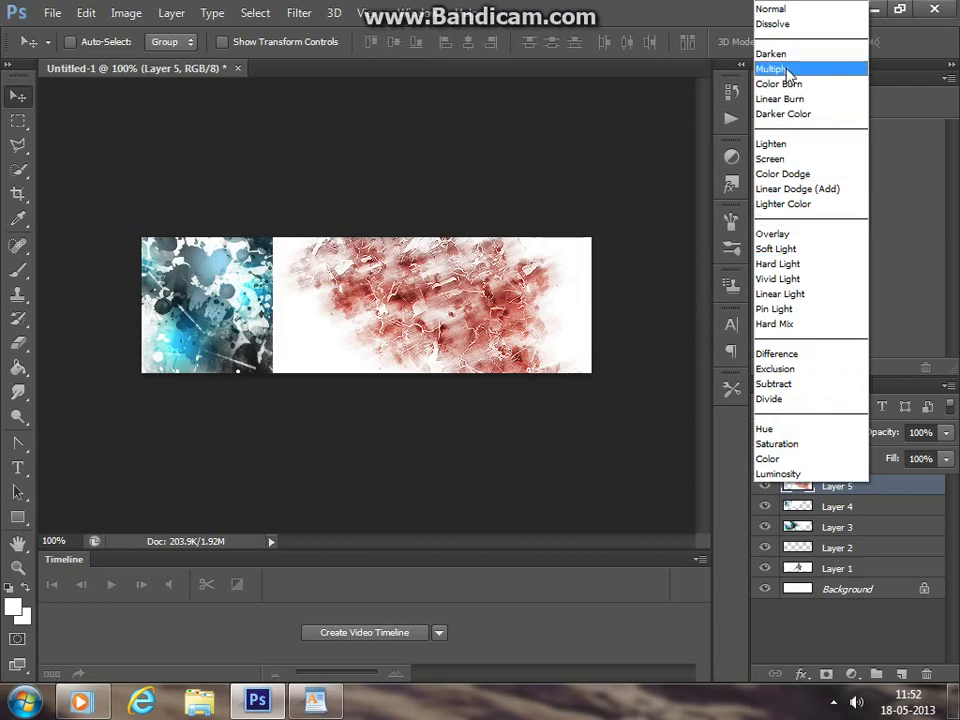
{"action": "left_click", "coordinate": [788, 71]}
{"action": "mouse_move", "coordinate": [422, 308]}
{"action": "left_mouse_down"}
{"action": "mouse_move", "coordinate": [449, 325]}
{"action": "mouse_move", "coordinate": [468, 287]}
{"action": "left_mouse_up"}
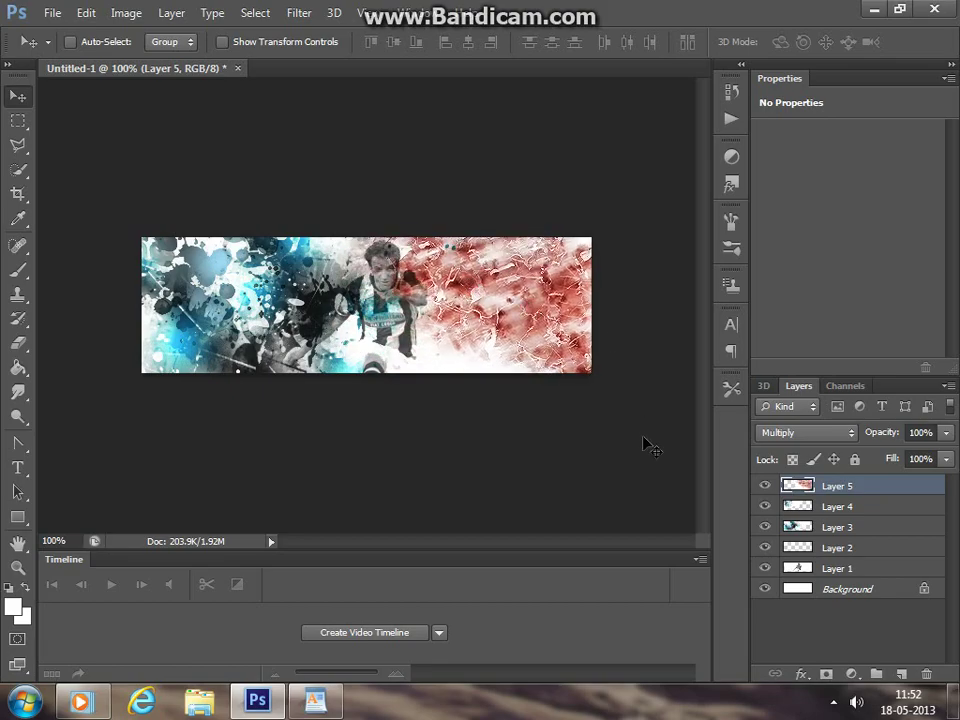
{"action": "left_click_drag", "start_coordinate": [493, 333], "coordinate": [508, 313]}
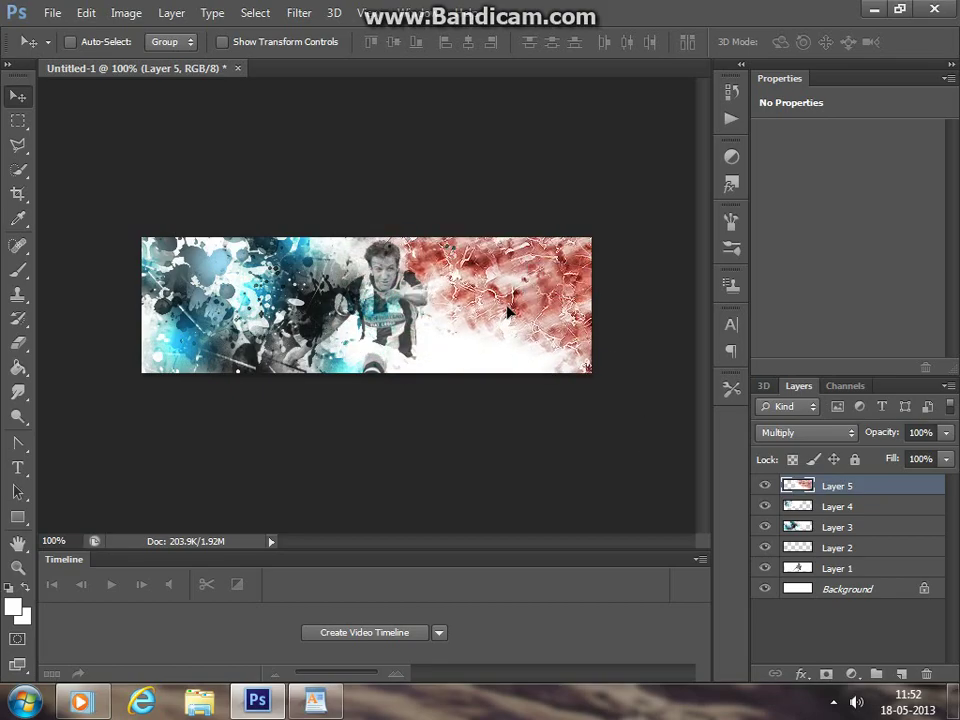
{"action": "left_click", "coordinate": [47, 14]}
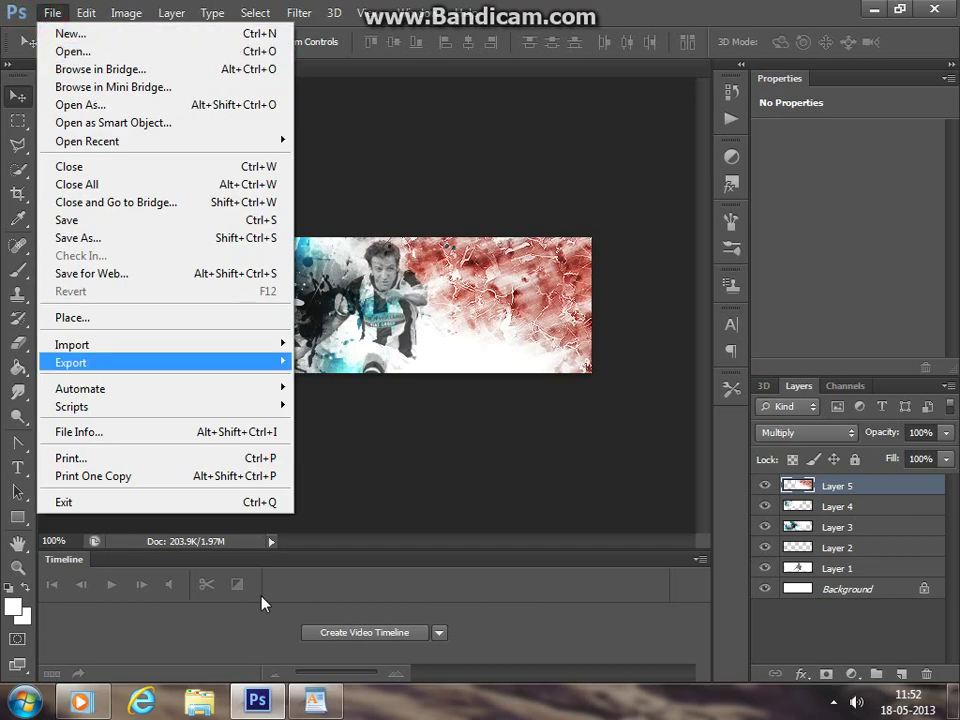
- Open 4.png and highlight the Layer 4 Multiply 90% note
{"action": "left_click", "coordinate": [90, 52]}
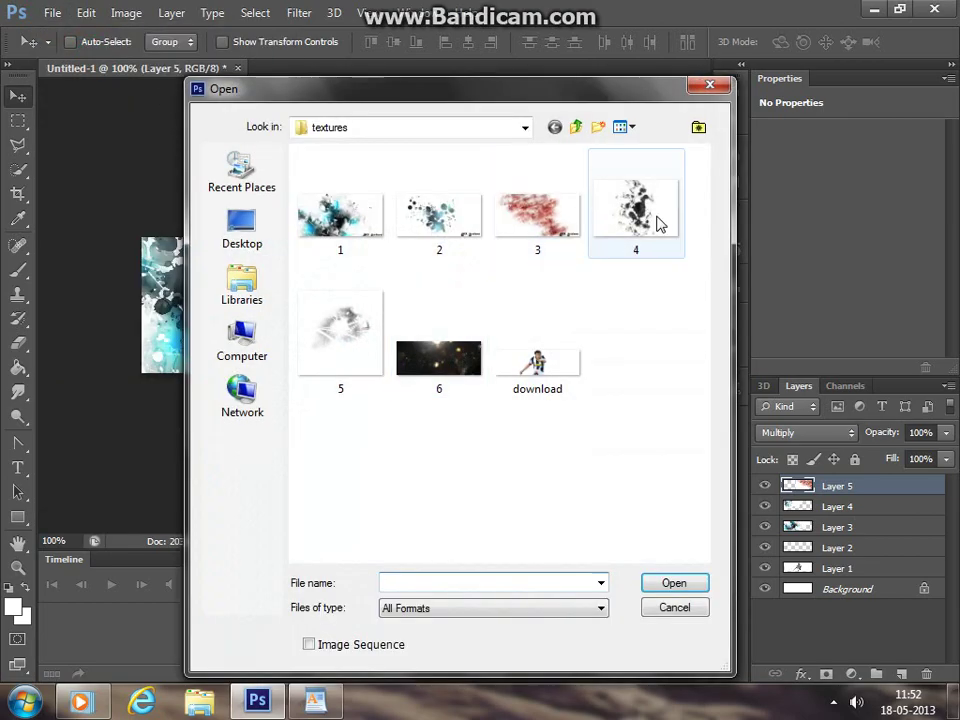
{"action": "double_click", "coordinate": [655, 216]}
{"action": "left_click", "coordinate": [333, 705]}
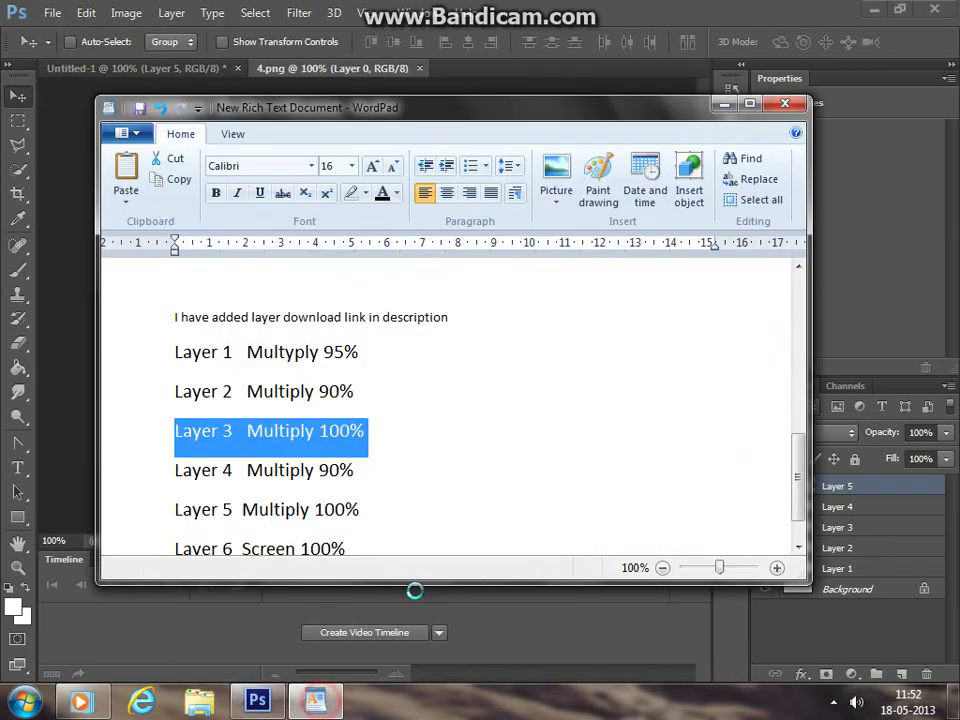
{"action": "triple_click", "coordinate": [266, 470]}
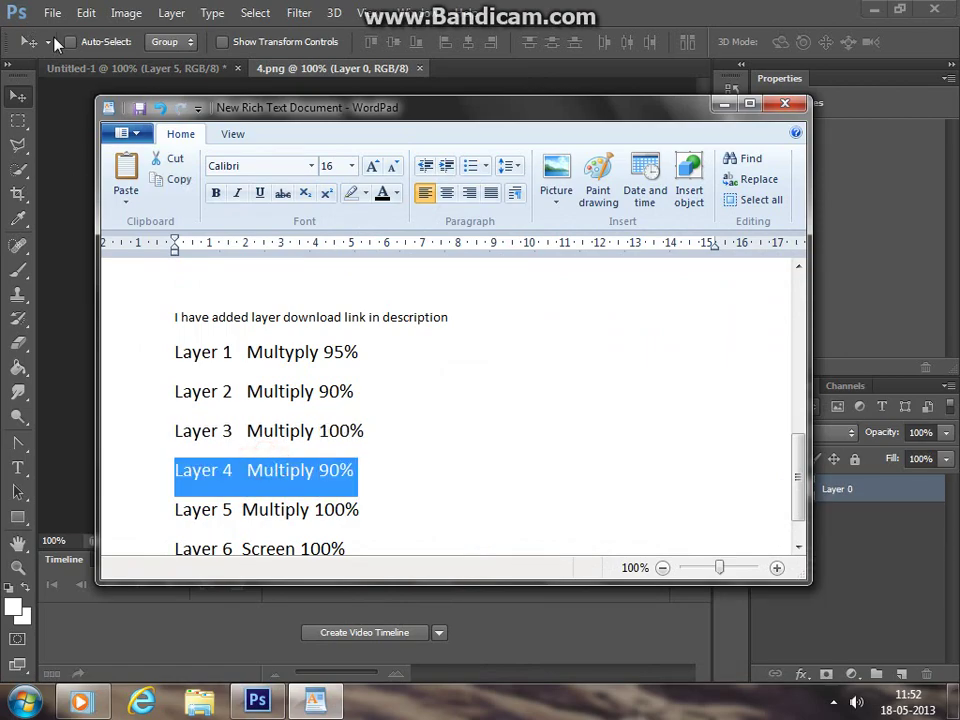
- Copy the 4.png dark ink texture onto the banner as Layer 6 and close 4.png
{"action": "left_click", "coordinate": [47, 14]}
{"action": "left_click", "coordinate": [422, 156]}
{"action": "left_click", "coordinate": [138, 72]}
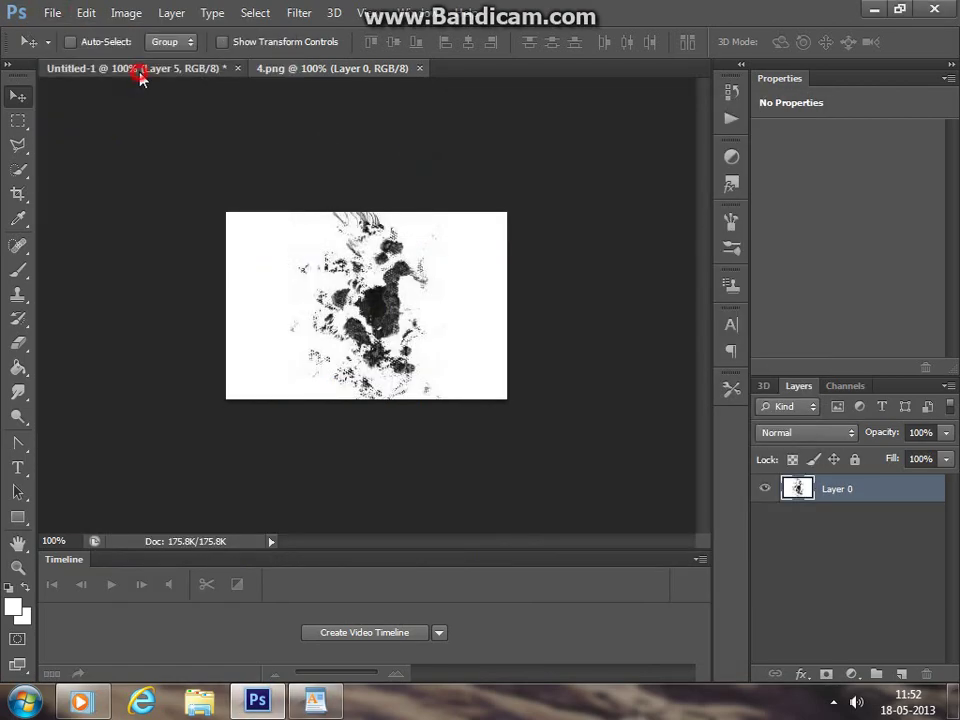
{"action": "left_click", "coordinate": [140, 72]}
{"action": "left_click_drag", "start_coordinate": [326, 69], "coordinate": [628, 103]}
{"action": "mouse_move", "coordinate": [668, 232]}
{"action": "left_mouse_down"}
{"action": "mouse_move", "coordinate": [428, 356]}
{"action": "mouse_move", "coordinate": [430, 366]}
{"action": "left_mouse_up"}
{"action": "left_click", "coordinate": [808, 101]}
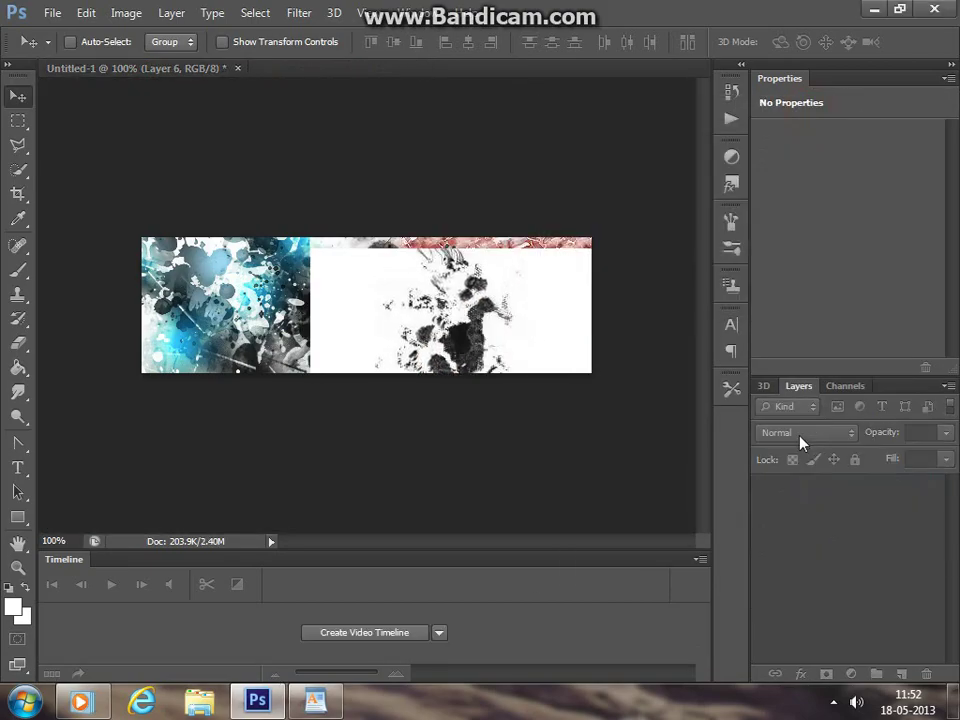
- Set Layer 6 to Multiply at 90% opacity and nudge it slightly into place
{"action": "left_click", "coordinate": [800, 443]}
{"action": "left_click", "coordinate": [791, 66]}
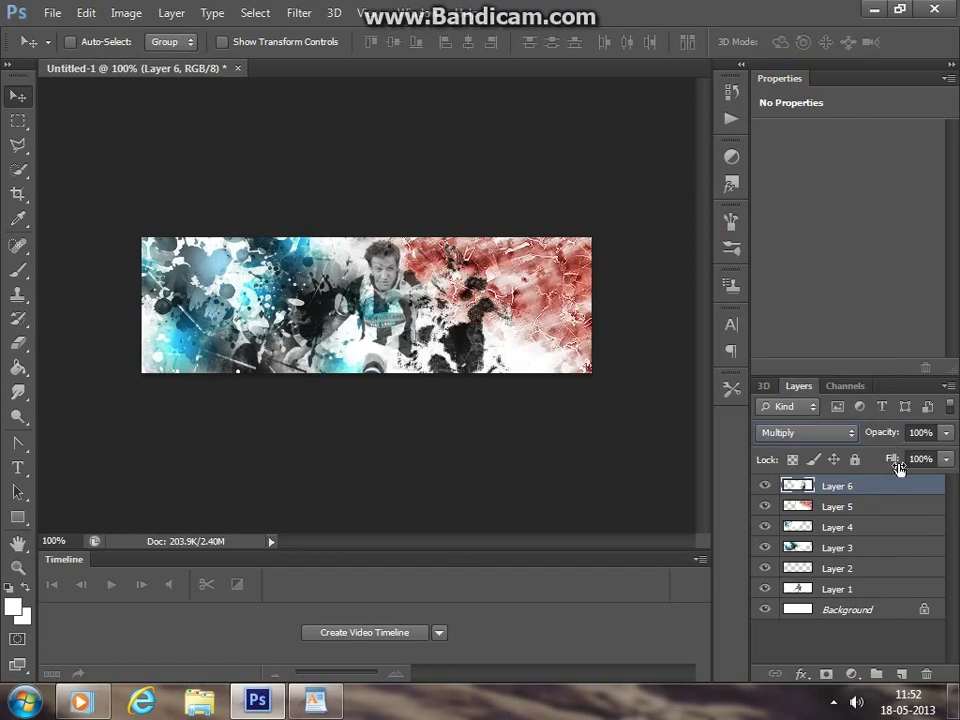
{"action": "left_click_drag", "start_coordinate": [945, 432], "coordinate": [930, 452]}
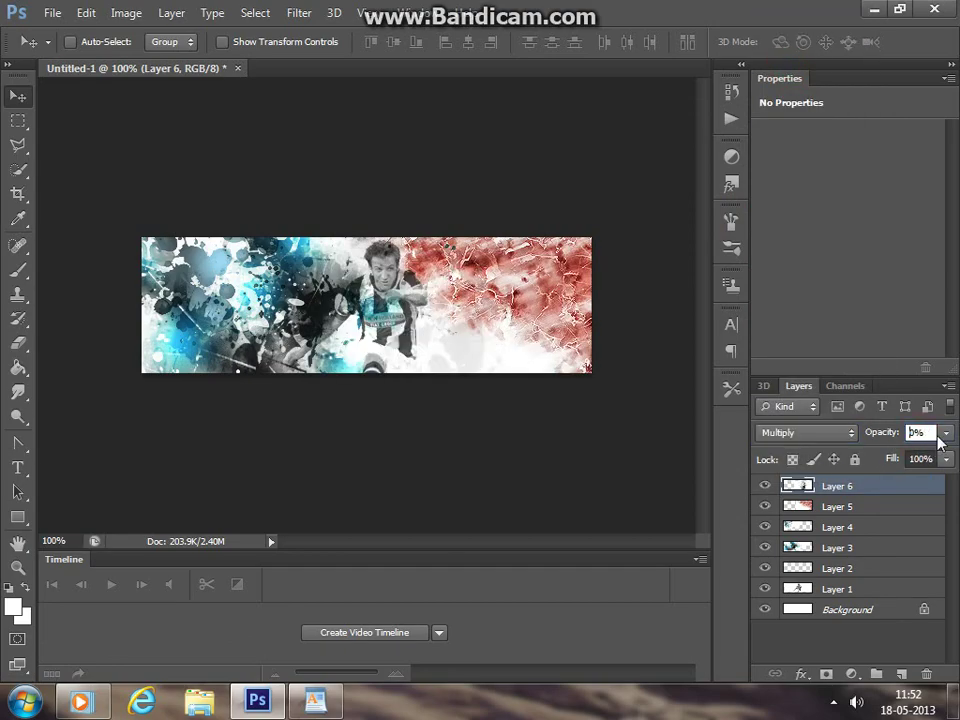
{"action": "type", "text": "90"}
{"action": "key", "text": "Return"}
{"action": "left_click_drag", "start_coordinate": [465, 345], "coordinate": [440, 333]}
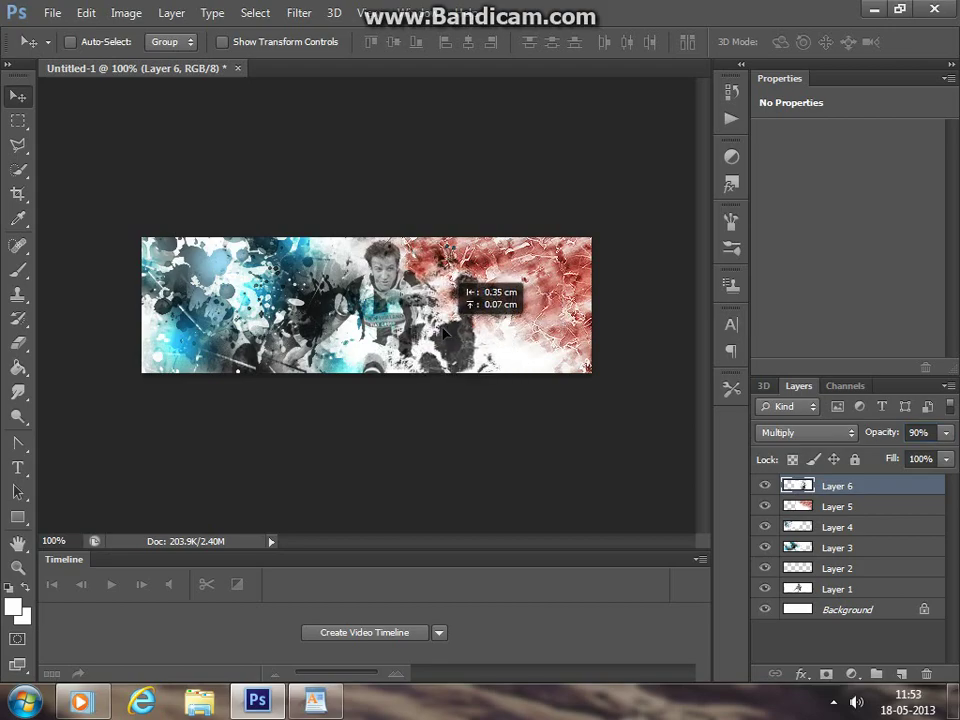
{"action": "left_click_drag", "start_coordinate": [440, 333], "coordinate": [463, 340]}
{"action": "left_click", "coordinate": [333, 705]}
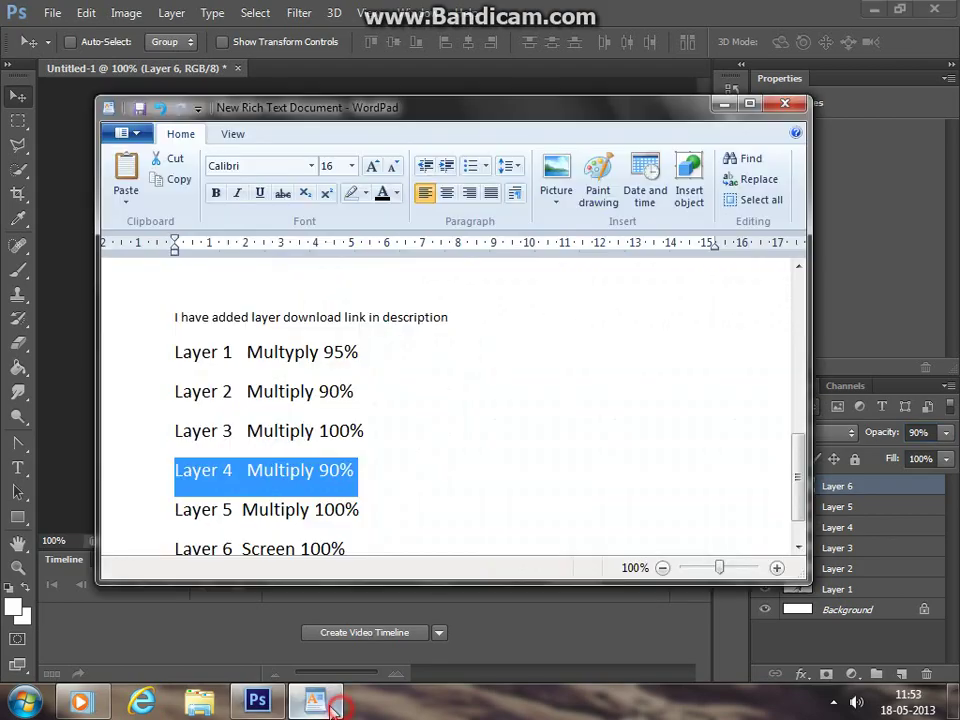
- Mark the Layer 5 note and open 5.png from the textures folder
{"action": "scroll", "coordinate": [326, 503], "scroll_direction": "down", "scroll_amount": 1}
{"action": "triple_click", "coordinate": [310, 456]}
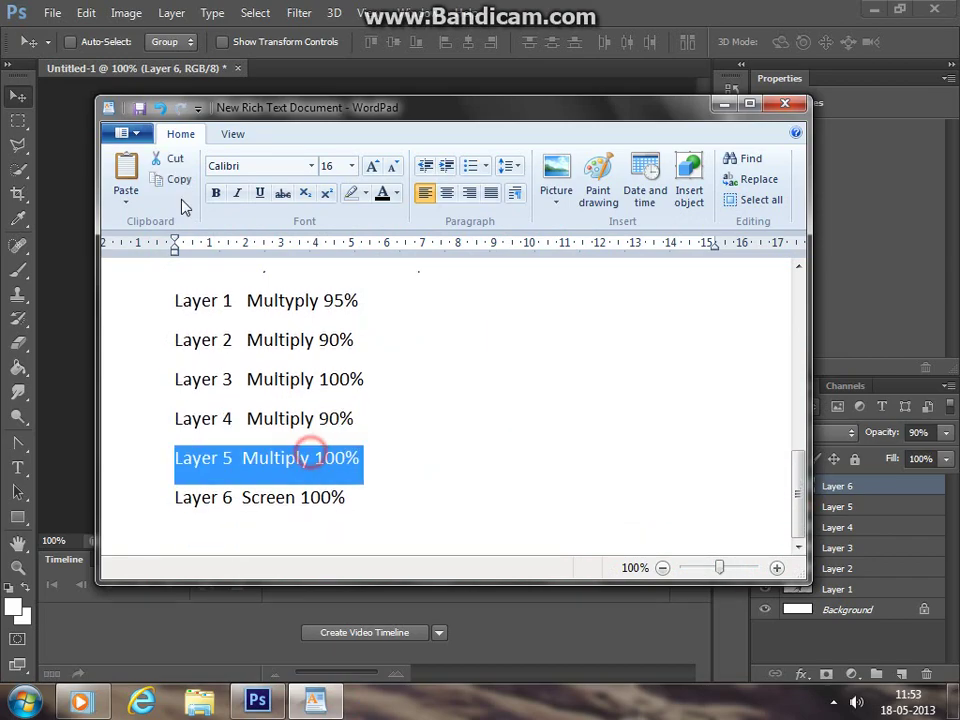
{"action": "left_click", "coordinate": [52, 13]}
{"action": "left_click", "coordinate": [80, 51]}
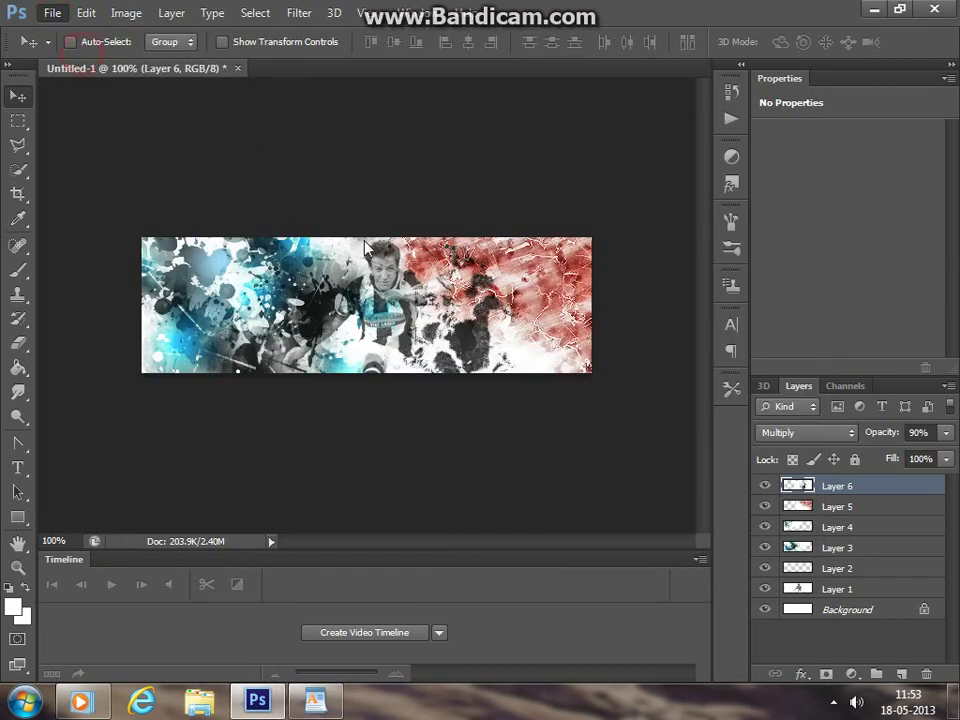
{"action": "double_click", "coordinate": [336, 349]}
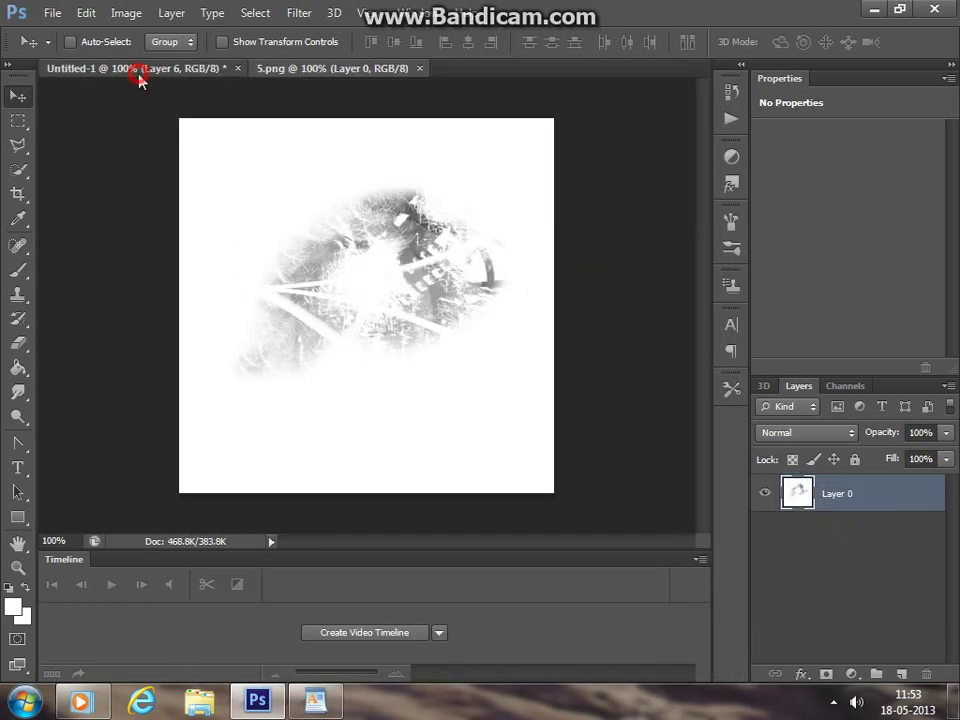
- Copy the 5.png texture onto the banner as Layer 7 and close the source
{"action": "left_click", "coordinate": [146, 68]}
{"action": "left_click_drag", "start_coordinate": [330, 68], "coordinate": [600, 150]}
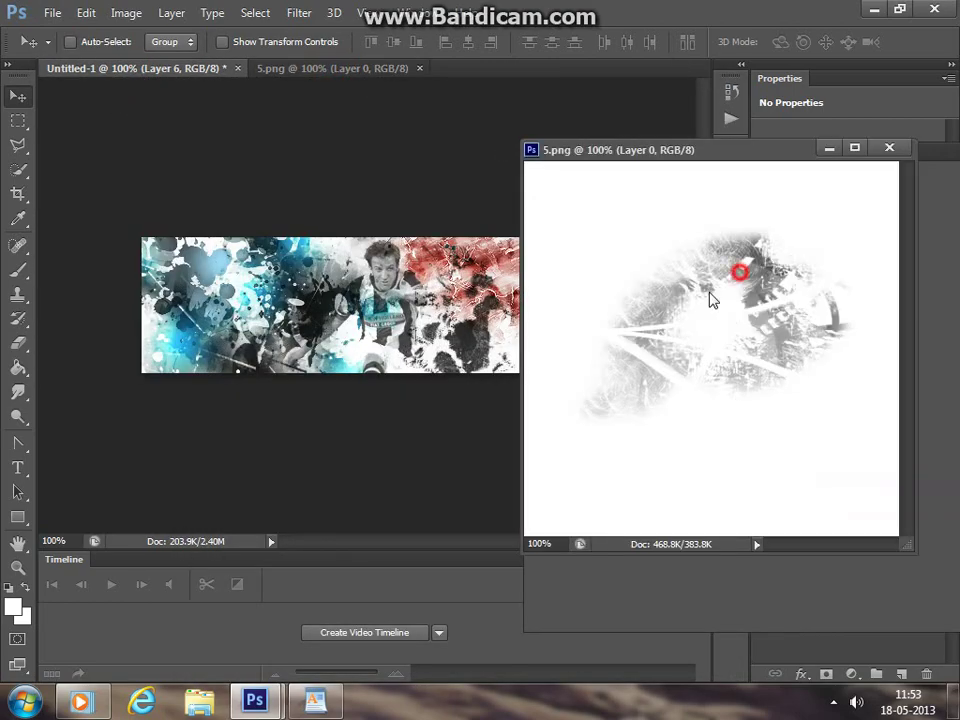
{"action": "left_click_drag", "start_coordinate": [428, 323], "coordinate": [424, 317]}
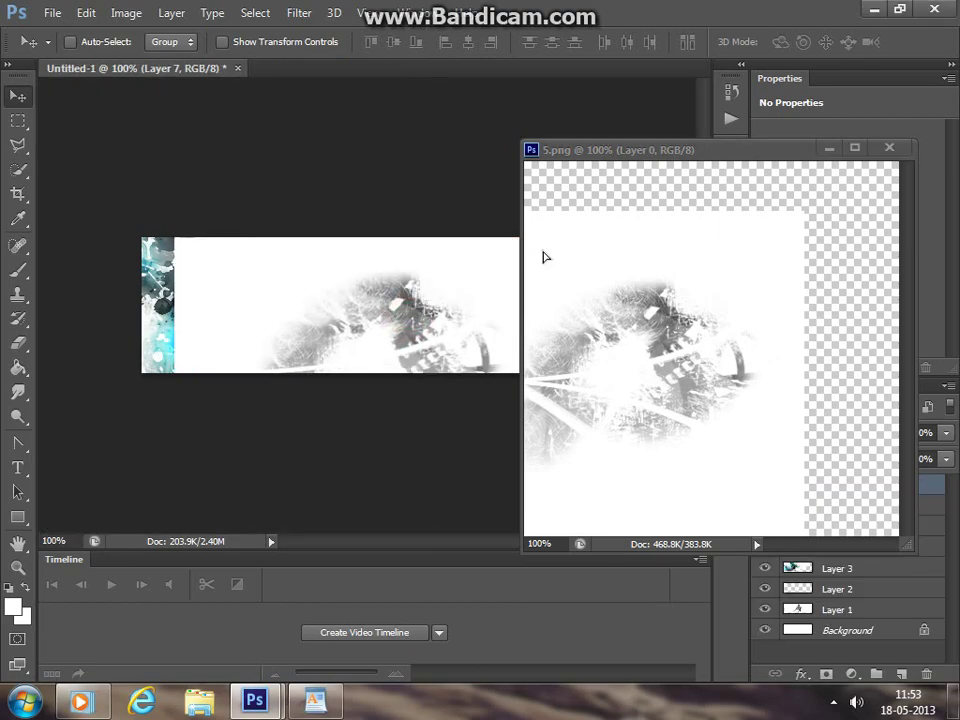
{"action": "left_click", "coordinate": [887, 150]}
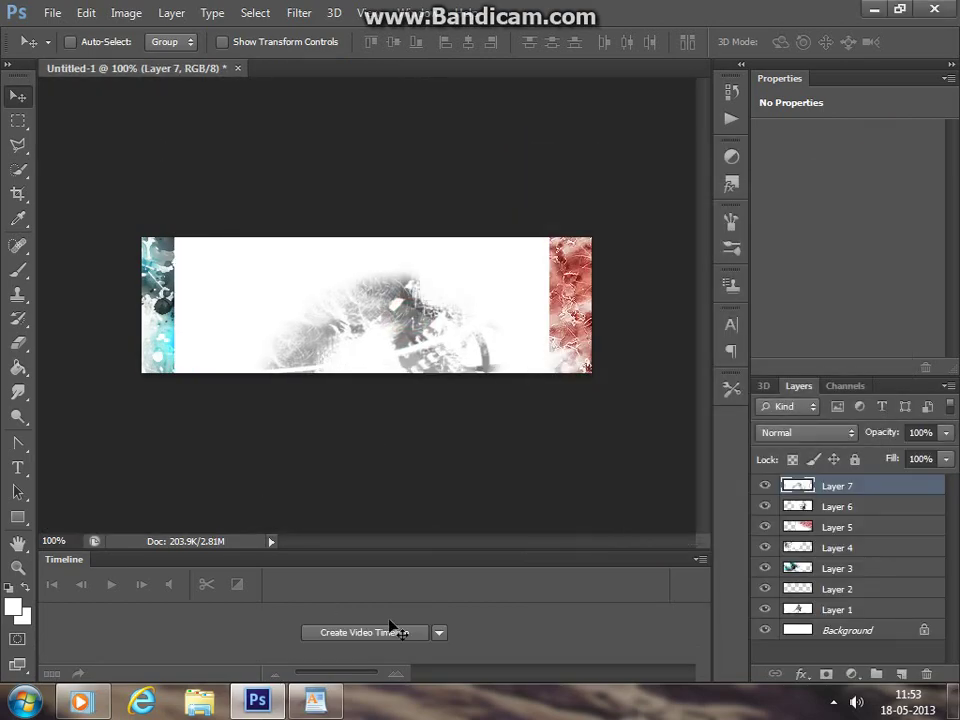
{"action": "key", "text": "alt+Tab"}
{"action": "key", "text": "alt+Tab"}
- Blend Layer 7 in Multiply and shift it rightward across the banner
{"action": "left_click", "coordinate": [830, 433]}
{"action": "left_click", "coordinate": [798, 66]}
{"action": "left_click_drag", "start_coordinate": [405, 343], "coordinate": [503, 323]}
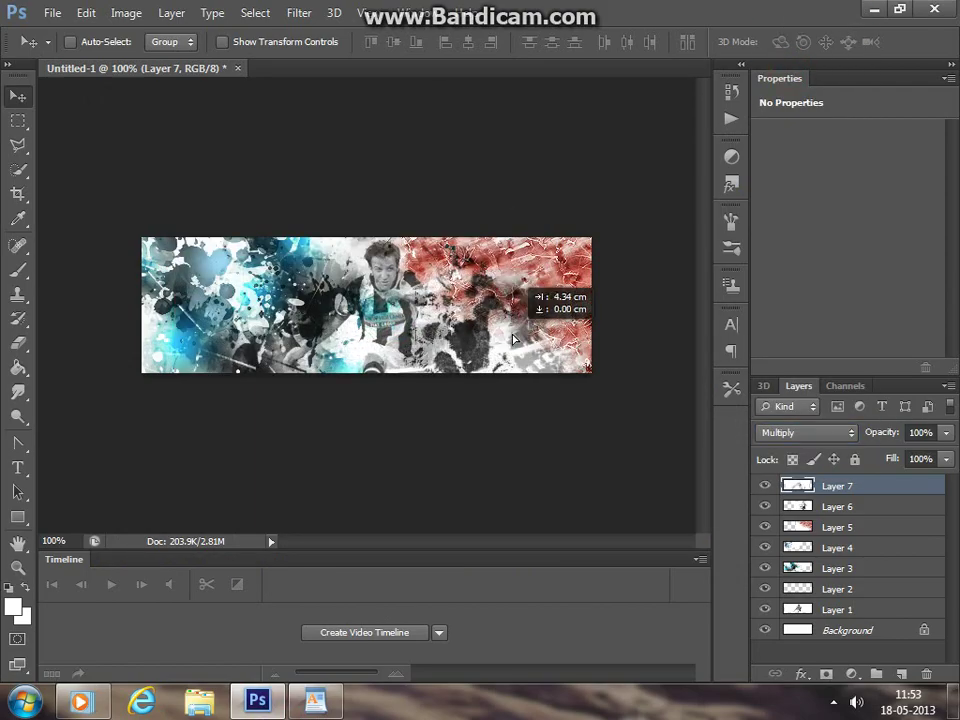
{"action": "left_click_drag", "start_coordinate": [503, 323], "coordinate": [462, 368]}
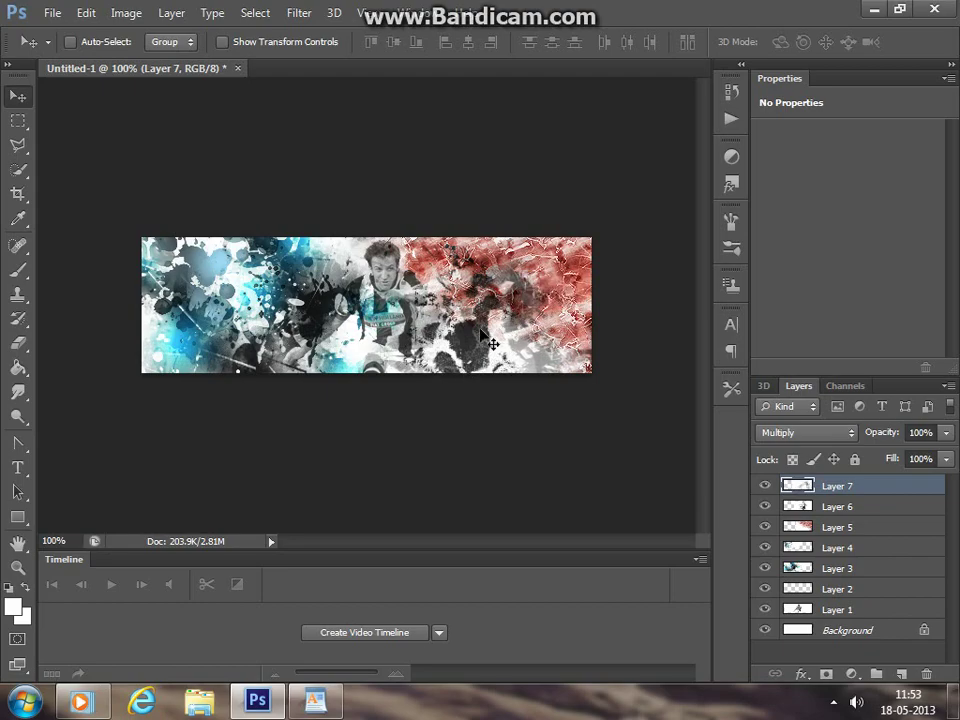
{"action": "left_click_drag", "start_coordinate": [215, 325], "coordinate": [219, 325]}
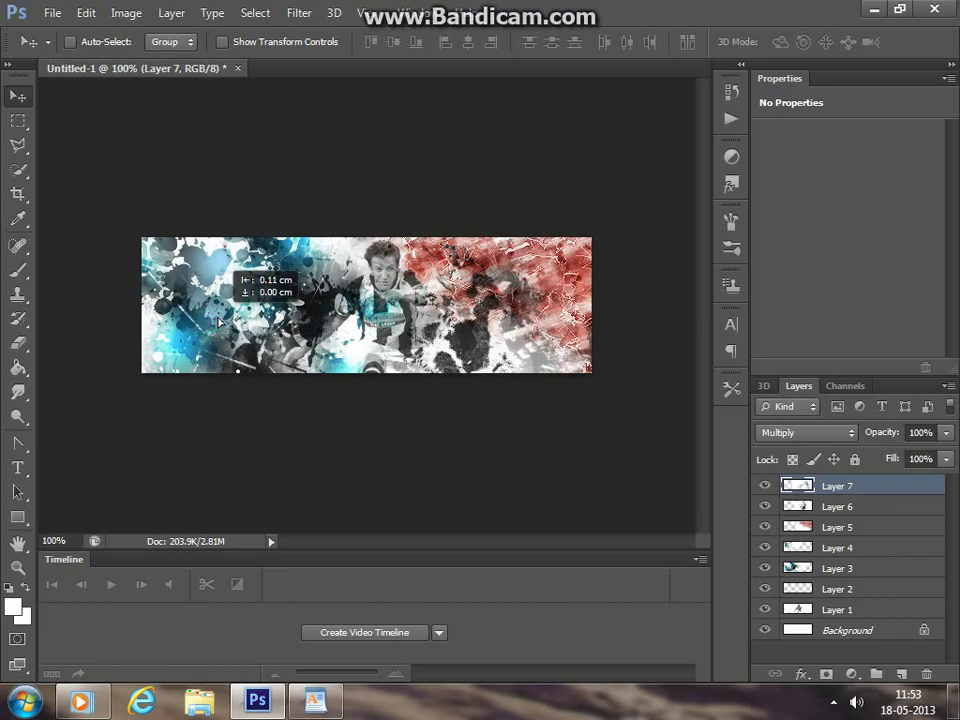
- Mark the Layer 6 Screen 100% note and open the 6.png bokeh image
{"action": "left_click", "coordinate": [277, 706]}
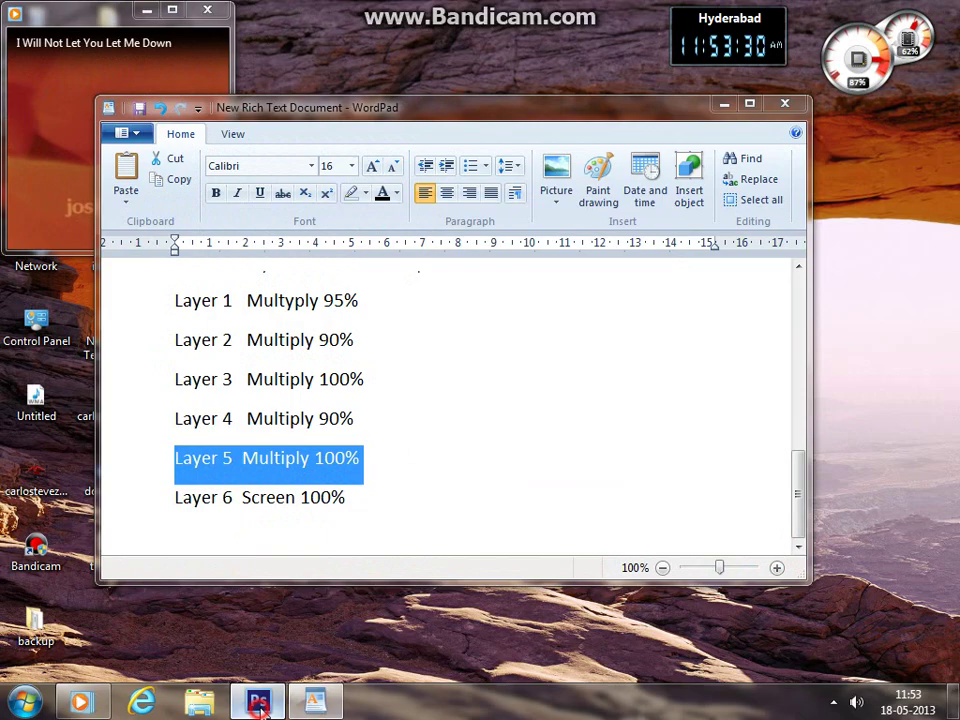
{"action": "left_click", "coordinate": [256, 702]}
{"action": "left_click", "coordinate": [313, 708]}
{"action": "left_click", "coordinate": [285, 508]}
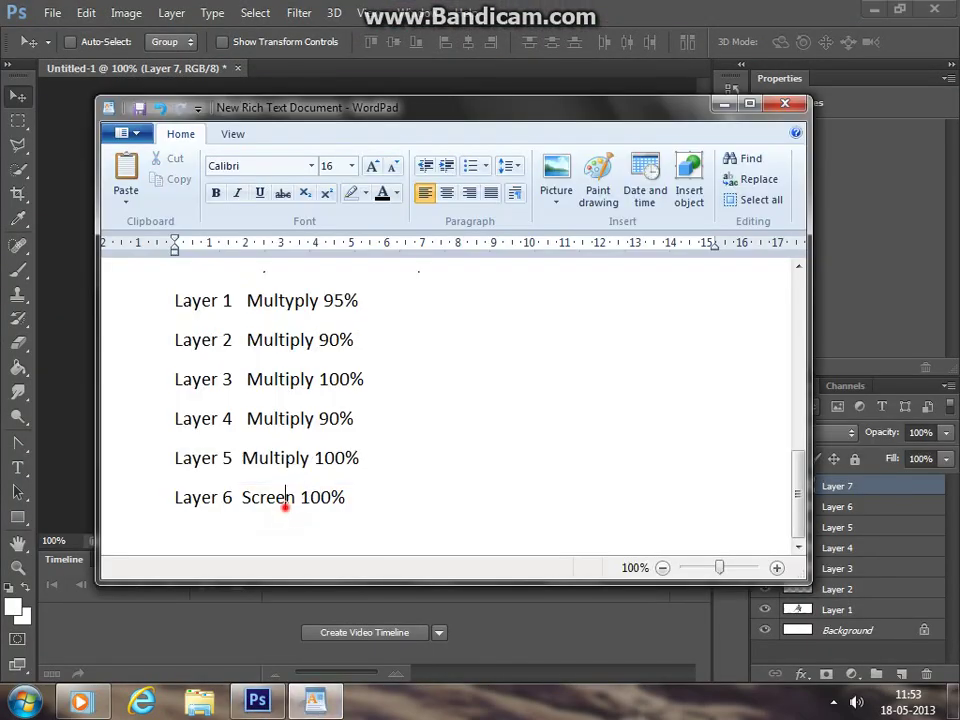
{"action": "triple_click", "coordinate": [268, 499]}
{"action": "left_click", "coordinate": [45, 12]}
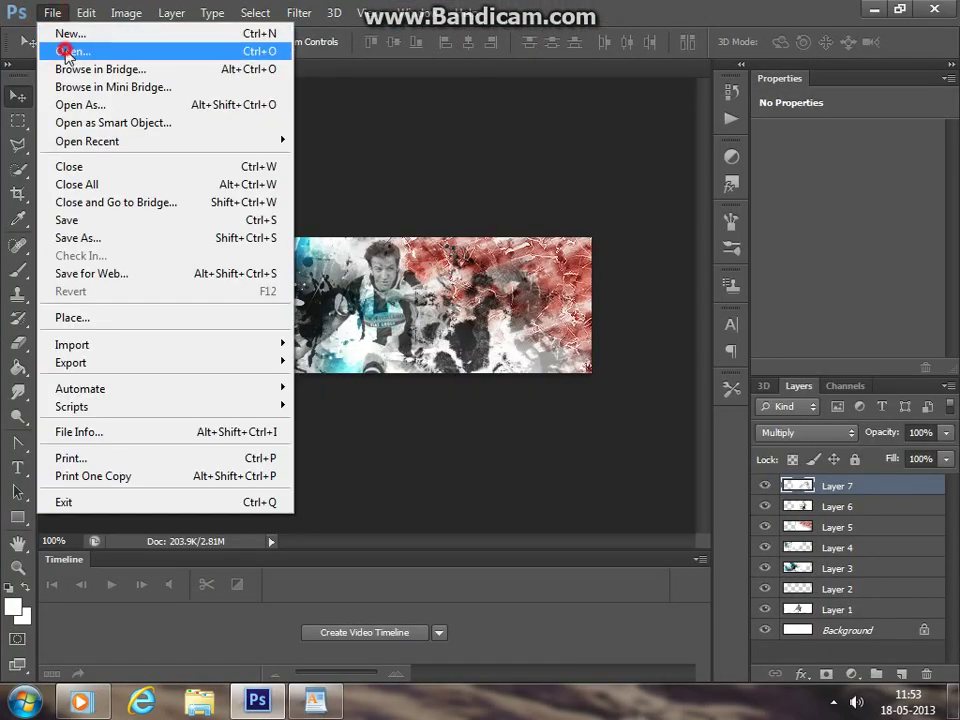
{"action": "left_click", "coordinate": [72, 49]}
{"action": "double_click", "coordinate": [413, 364]}
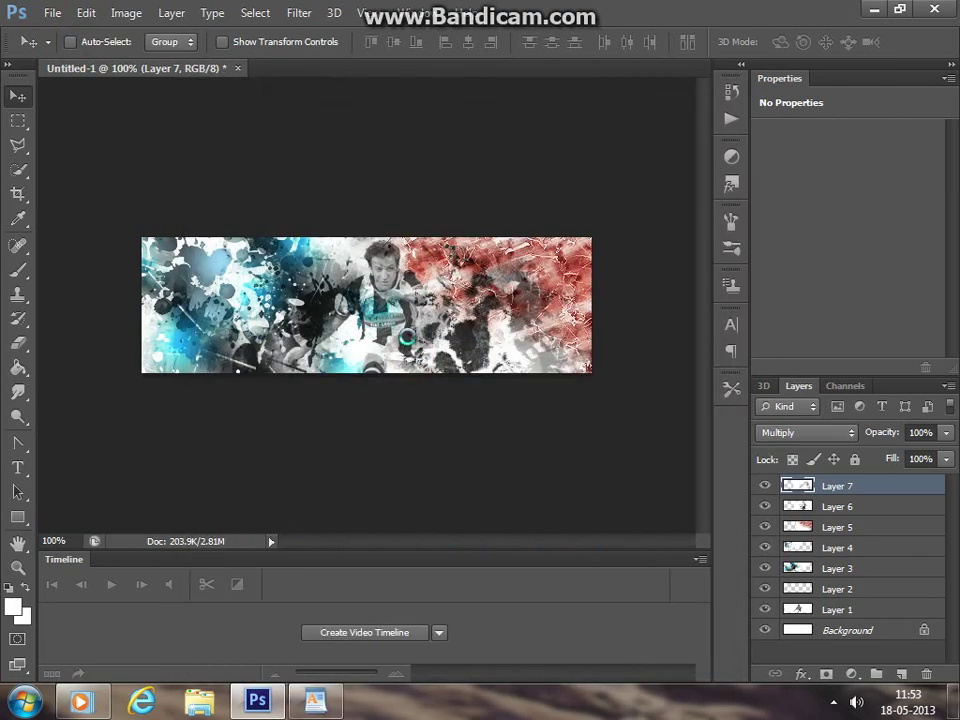
- Copy the bokeh image onto the banner as Layer 8 covering the canvas
{"action": "left_click", "coordinate": [158, 77]}
{"action": "left_click_drag", "start_coordinate": [300, 68], "coordinate": [708, 150]}
{"action": "left_click_drag", "start_coordinate": [755, 256], "coordinate": [362, 327]}
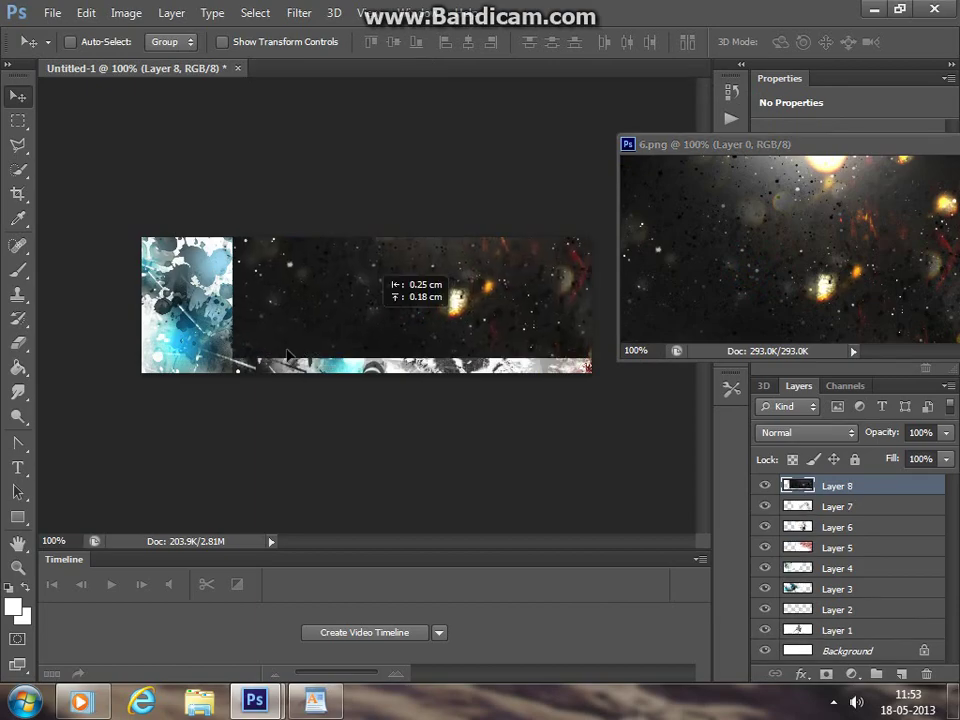
{"action": "left_click_drag", "start_coordinate": [287, 355], "coordinate": [329, 347]}
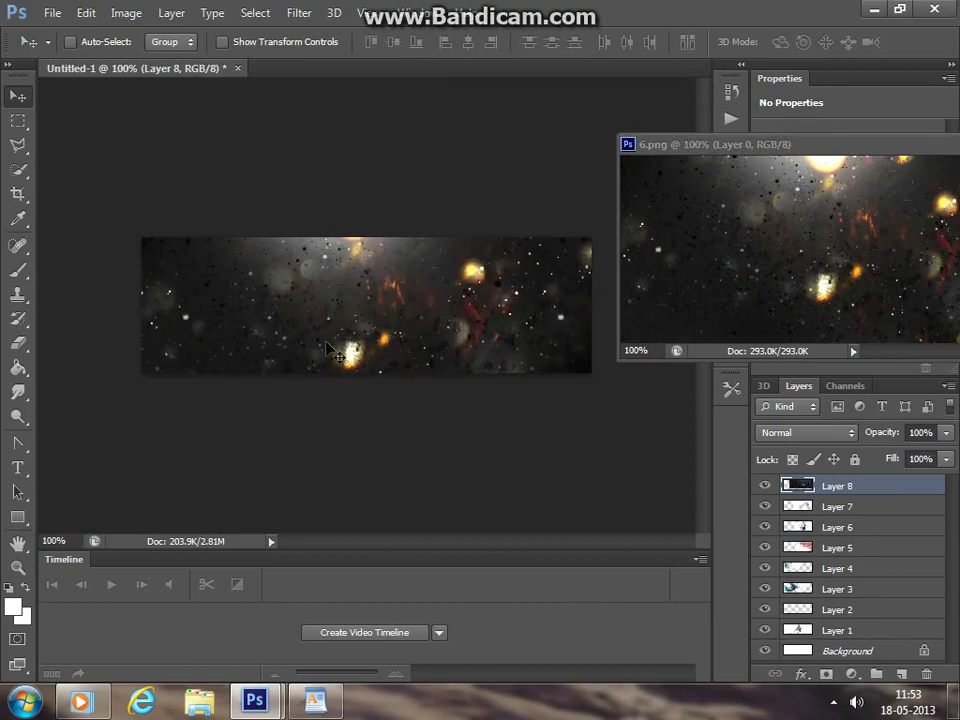
{"action": "left_click_drag", "start_coordinate": [700, 144], "coordinate": [434, 181]}
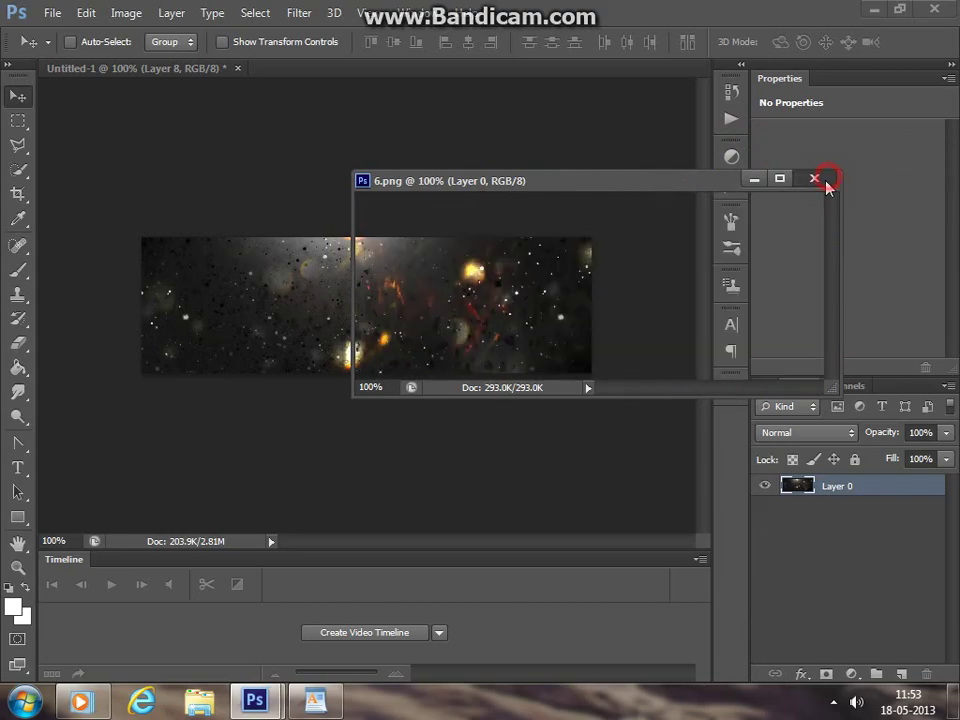
{"action": "left_click", "coordinate": [814, 179]}
- Set bokeh Layer 8 to Screen blending and nudge it slightly into place
{"action": "left_click", "coordinate": [792, 434]}
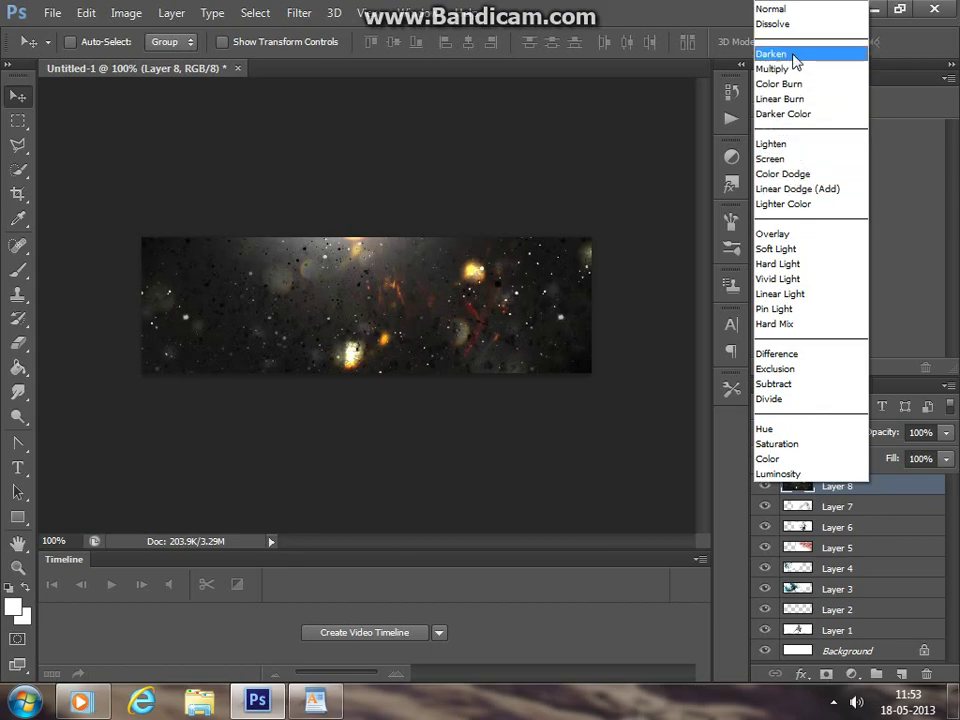
{"action": "left_click", "coordinate": [798, 159]}
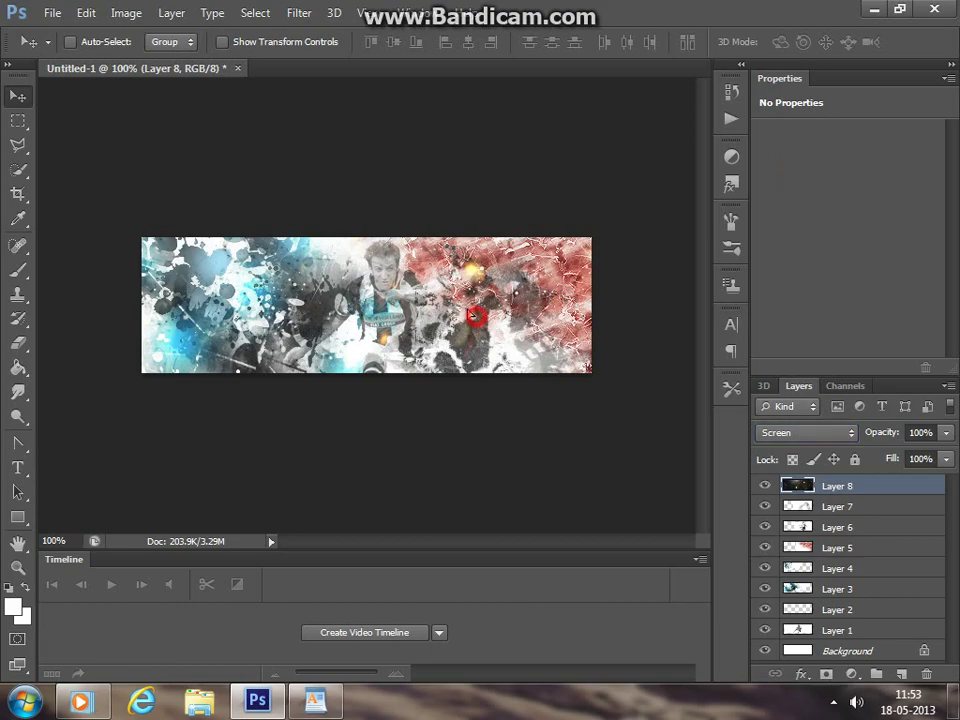
{"action": "left_click_drag", "start_coordinate": [474, 316], "coordinate": [502, 336]}
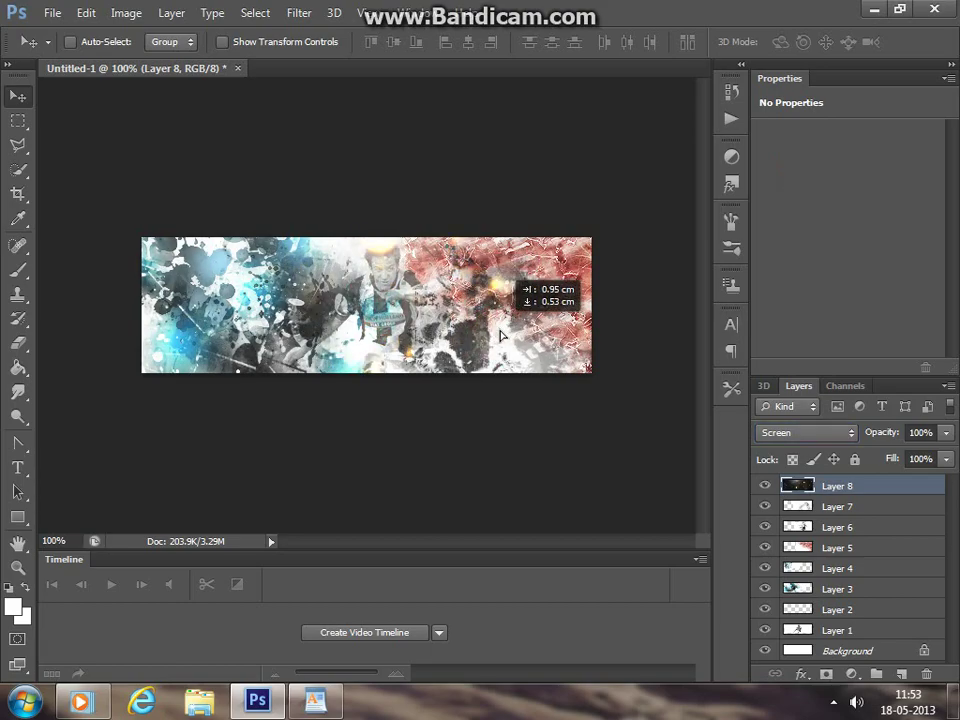
{"action": "left_click_drag", "start_coordinate": [501, 332], "coordinate": [492, 326]}
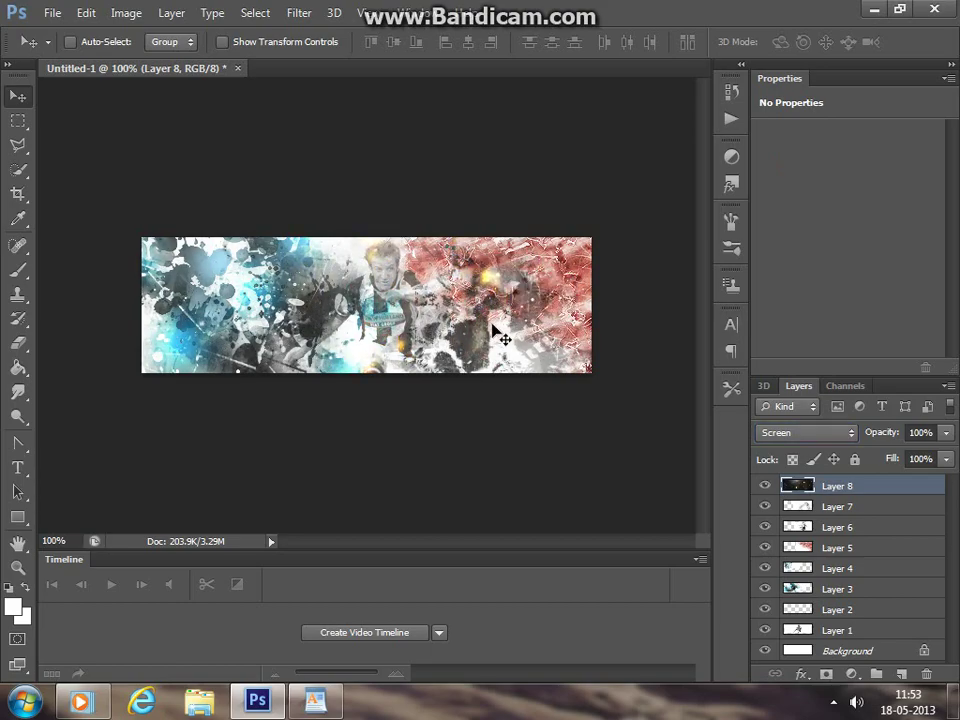
{"action": "key", "text": "alt+Tab"}
- Type 'Then finally add text that looks good' below the Layer 6 note
{"action": "left_click", "coordinate": [390, 480]}
{"action": "left_click", "coordinate": [405, 520]}
{"action": "key", "text": "Return"}
{"action": "key", "text": "Return"}
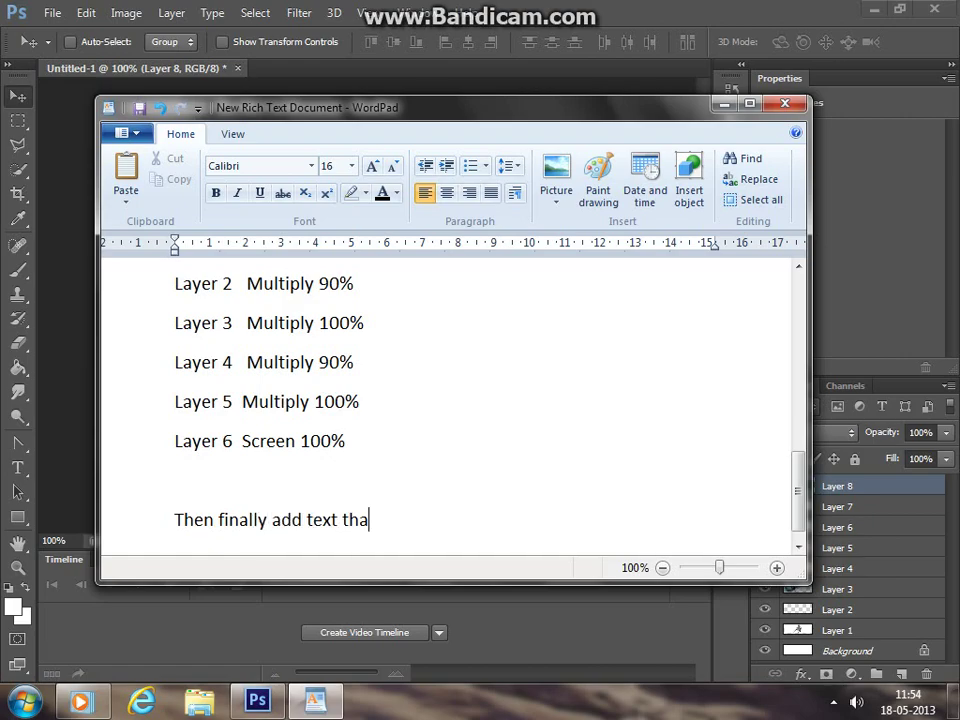
{"action": "type", "text": "od"}
{"action": "key", "text": "Return"}
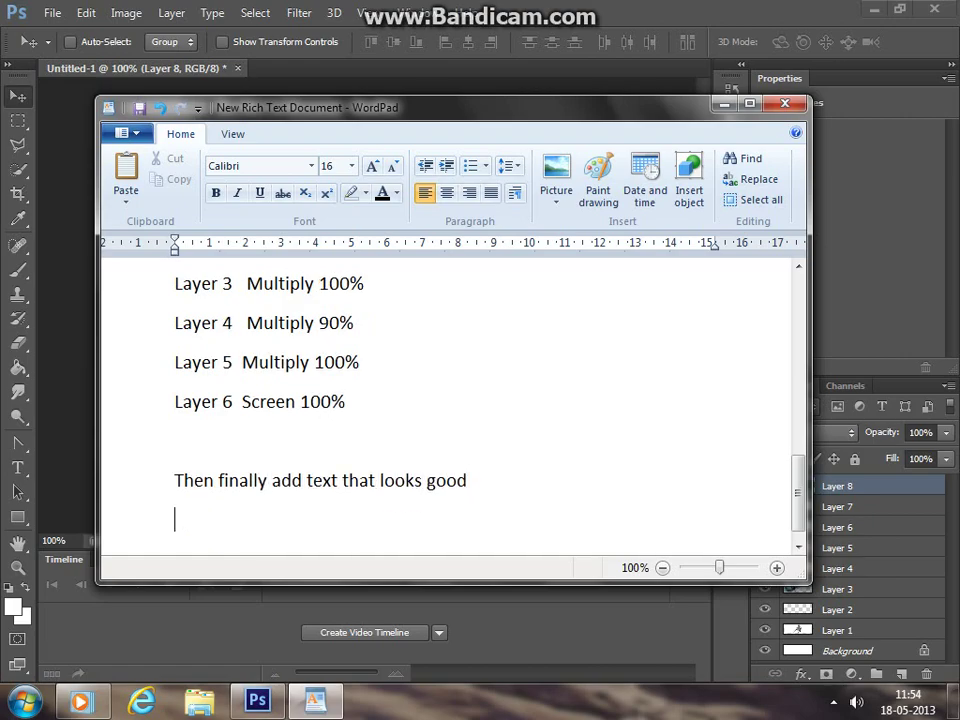
{"action": "left_click", "coordinate": [45, 371]}
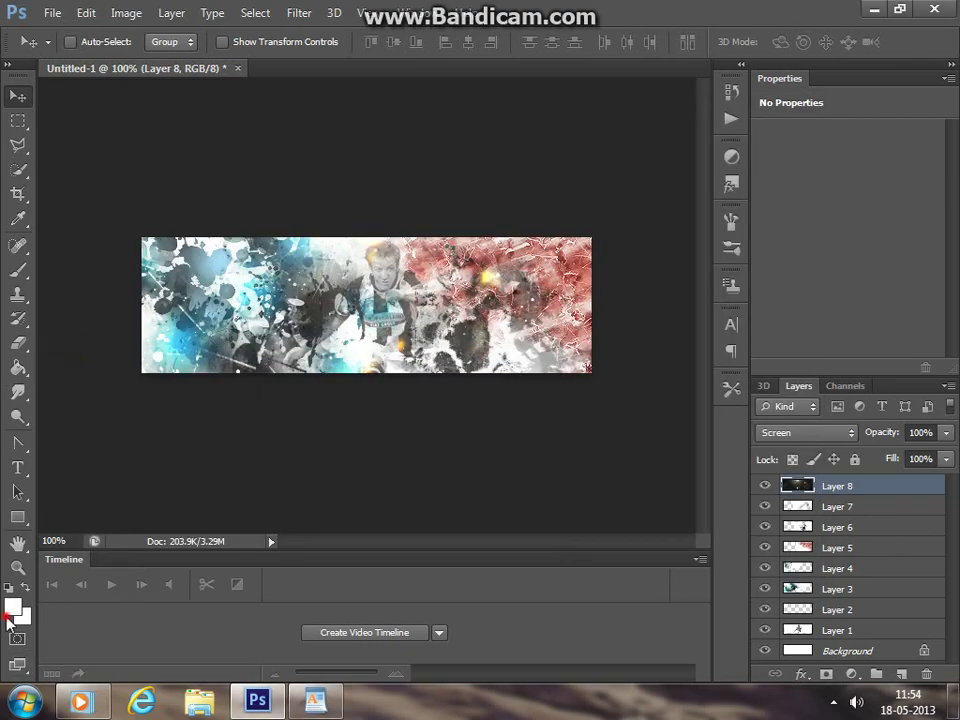
- Set the foreground colour to red and create a GFX text box below the player
{"action": "left_click", "coordinate": [12, 612]}
{"action": "left_click_drag", "start_coordinate": [608, 431], "coordinate": [821, 317]}
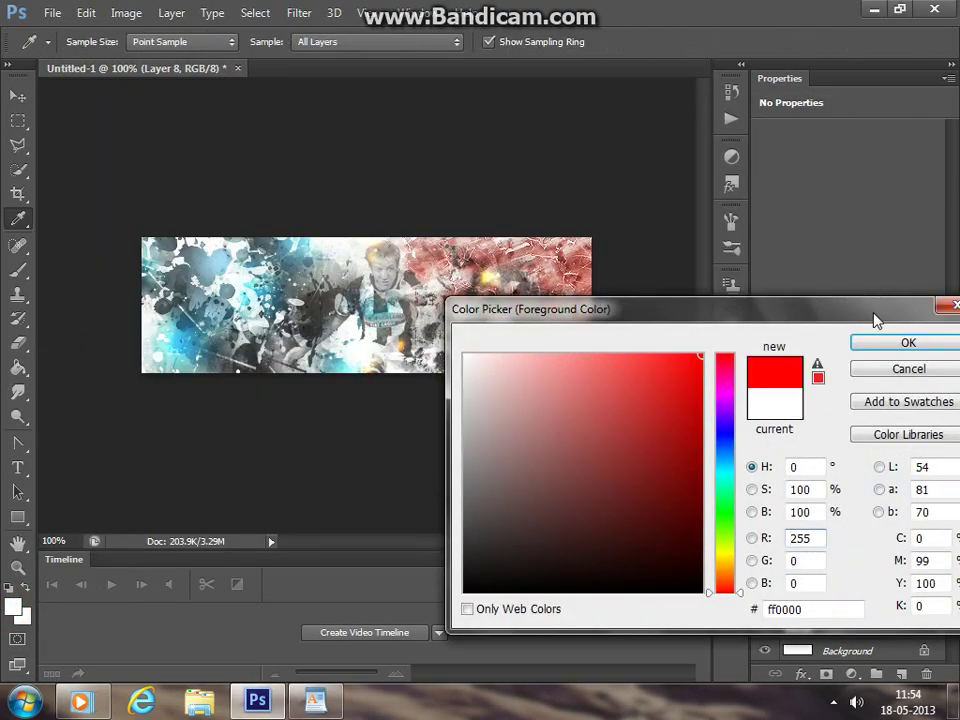
{"action": "left_click", "coordinate": [870, 343]}
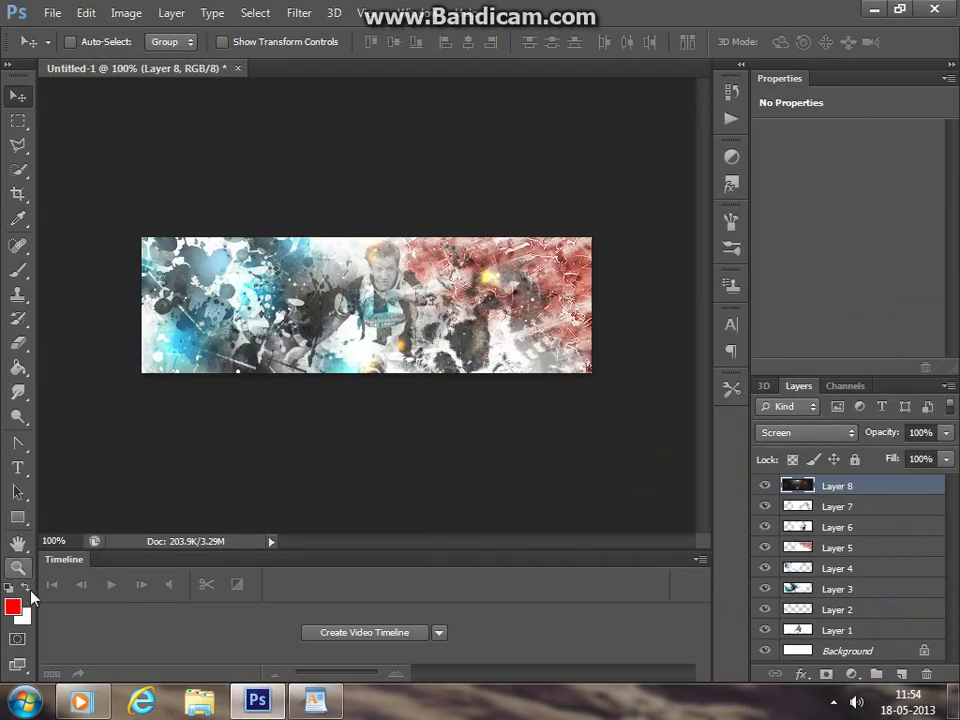
{"action": "left_click", "coordinate": [17, 467]}
{"action": "left_click_drag", "start_coordinate": [340, 323], "coordinate": [446, 360]}
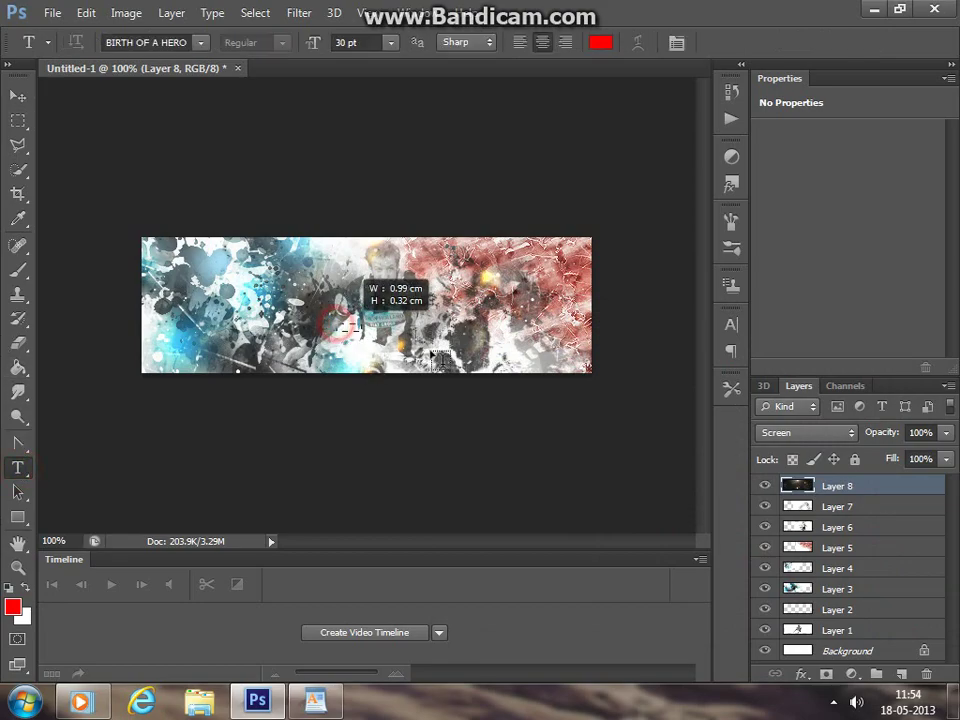
{"action": "left_click_drag", "start_coordinate": [380, 334], "coordinate": [397, 346]}
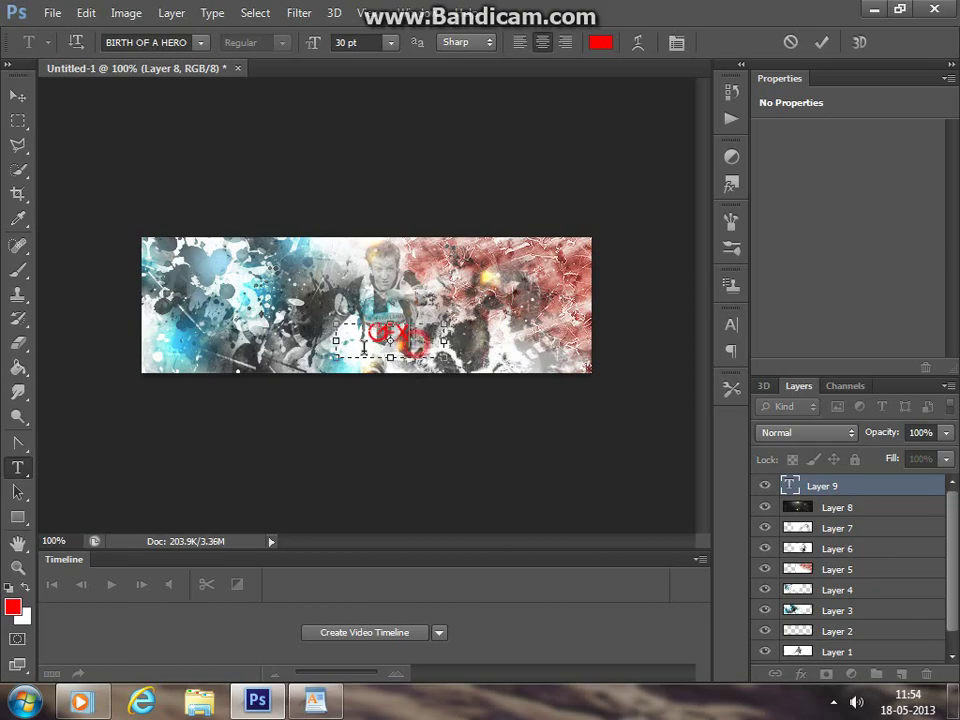
- Resize the GFX text to 33 pt and move it toward the lower right
{"action": "key", "text": "ctrl+a"}
{"action": "left_click", "coordinate": [390, 43]}
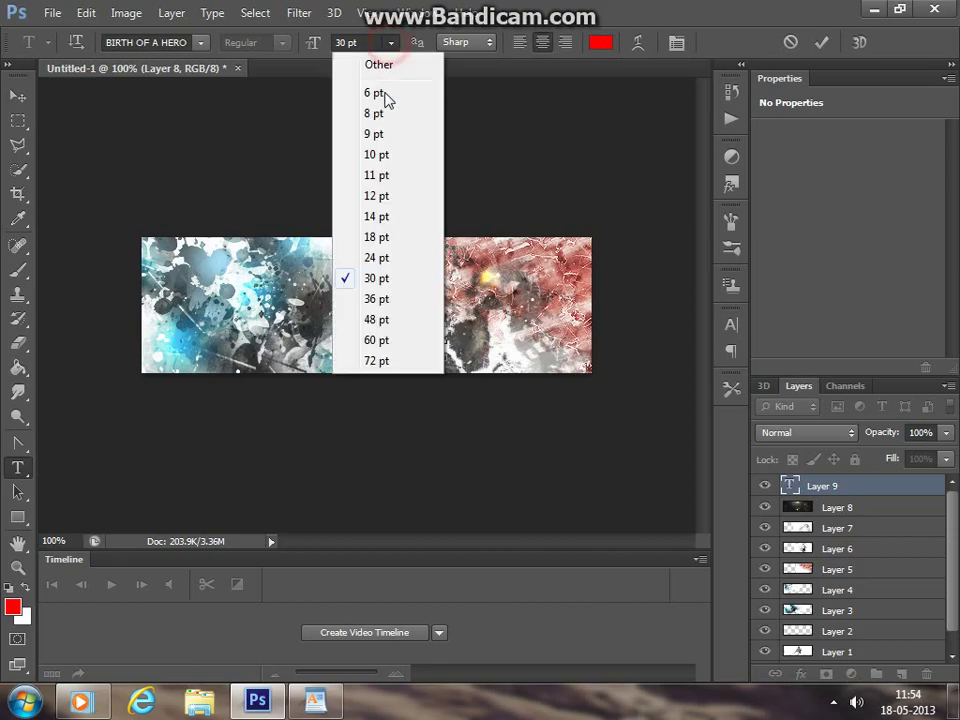
{"action": "left_click", "coordinate": [348, 40]}
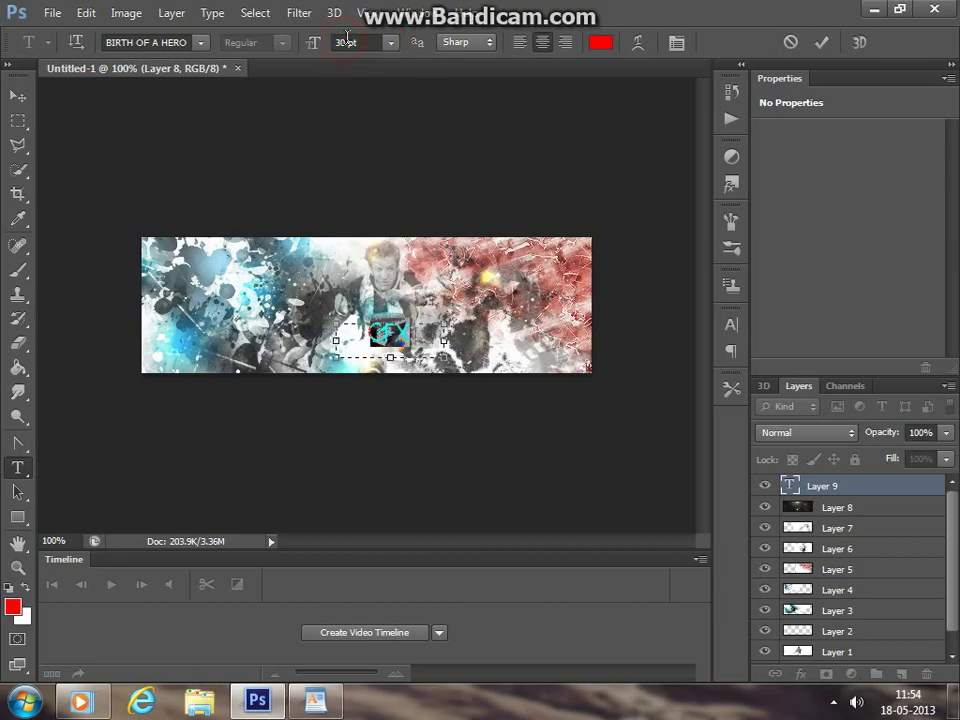
{"action": "key", "text": "BackSpace"}
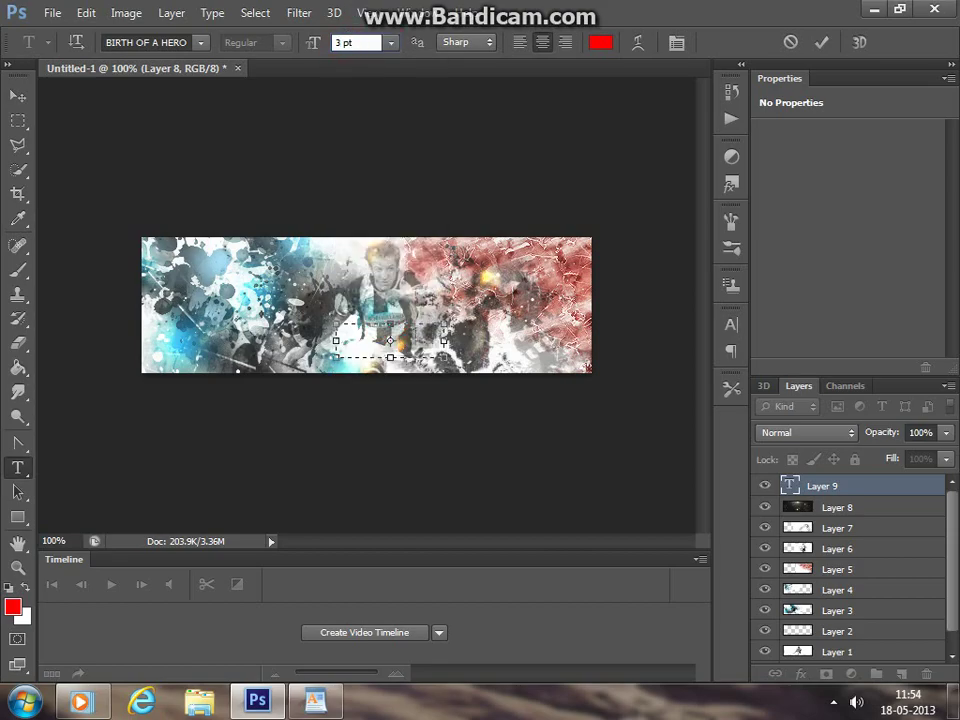
{"action": "type", "text": "3"}
{"action": "left_click", "coordinate": [412, 345]}
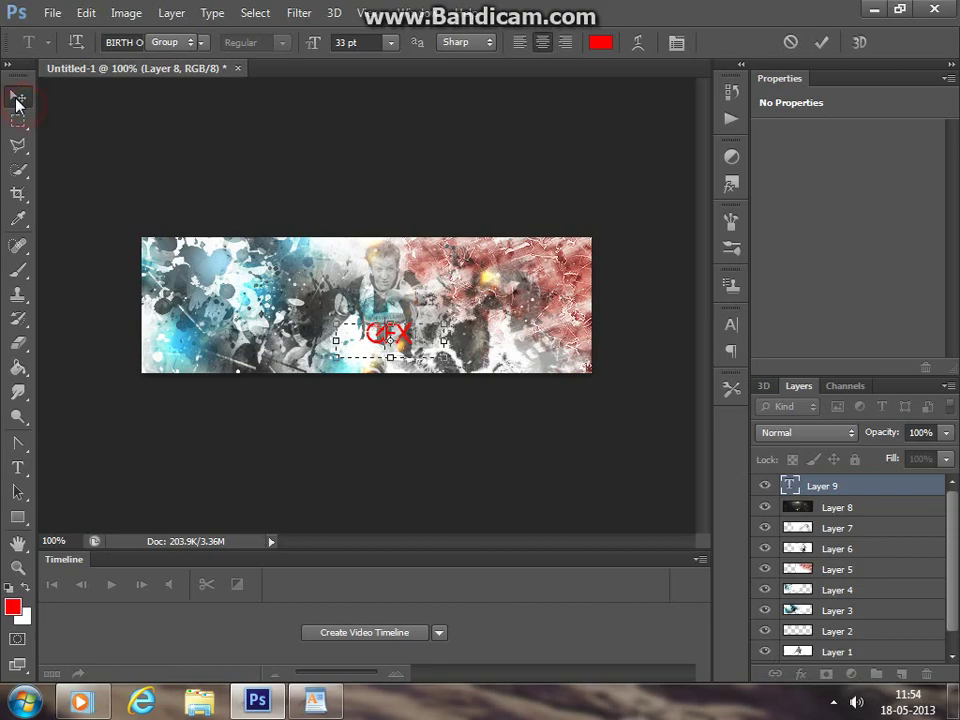
{"action": "left_click", "coordinate": [18, 95]}
{"action": "left_click_drag", "start_coordinate": [415, 338], "coordinate": [510, 365]}
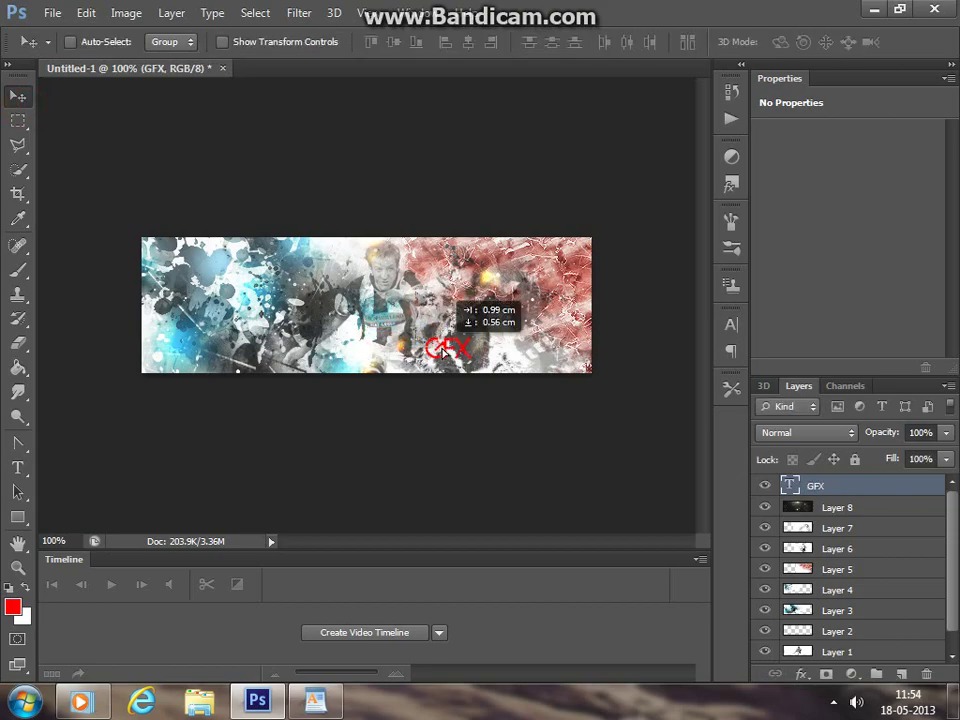
- Open the GFX layer's preset styles and try red and orange presets
{"action": "double_click", "coordinate": [886, 492]}
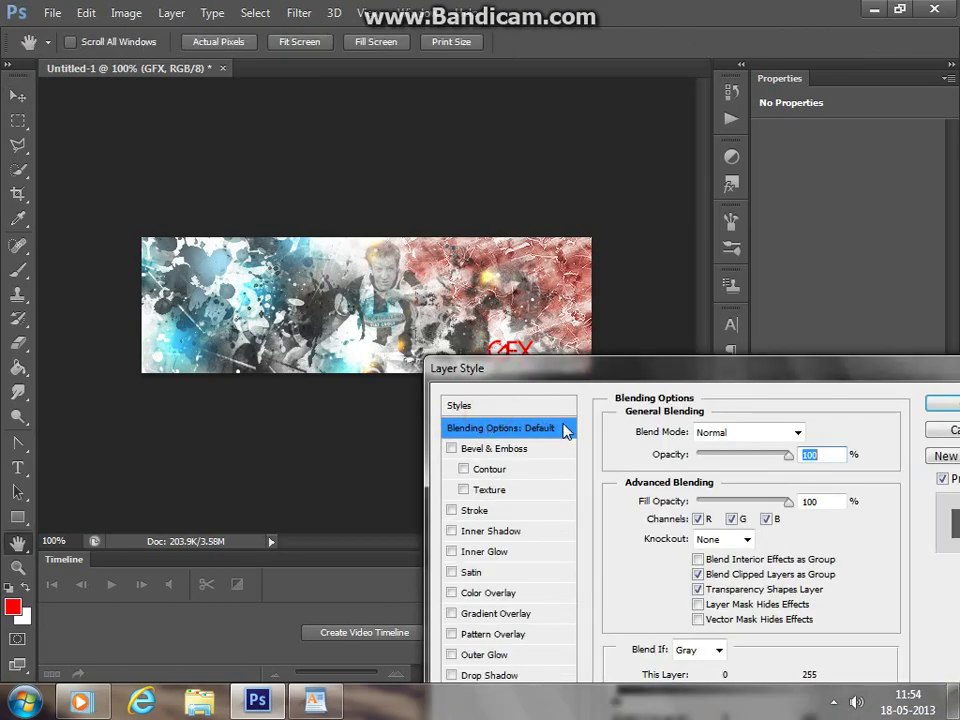
{"action": "left_click", "coordinate": [531, 407]}
{"action": "left_click", "coordinate": [758, 540]}
{"action": "left_click", "coordinate": [826, 542]}
{"action": "left_click", "coordinate": [766, 541]}
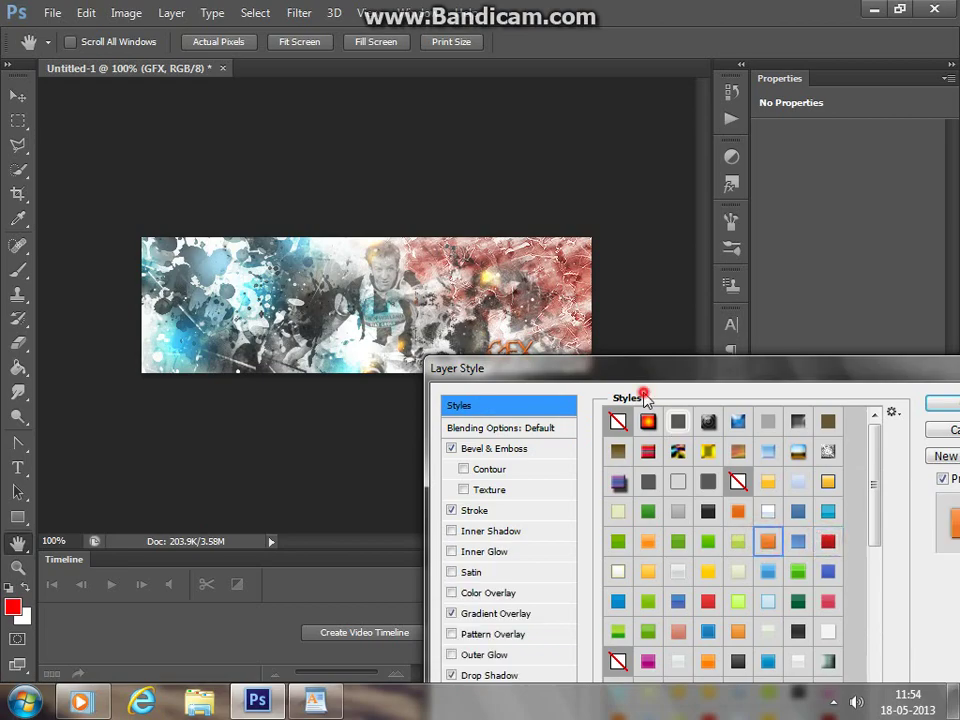
{"action": "left_click_drag", "start_coordinate": [492, 385], "coordinate": [404, 415]}
- Apply the orange bevelled preset to GFX and move the text left across the banner
{"action": "left_click", "coordinate": [648, 576]}
{"action": "left_click", "coordinate": [648, 543]}
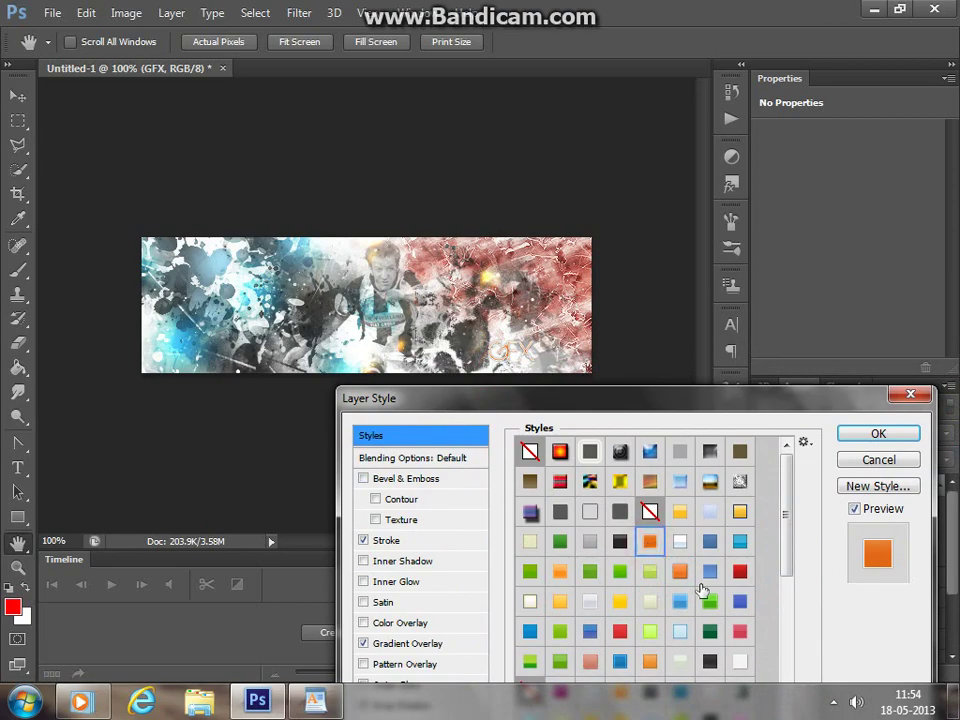
{"action": "left_click", "coordinate": [680, 573]}
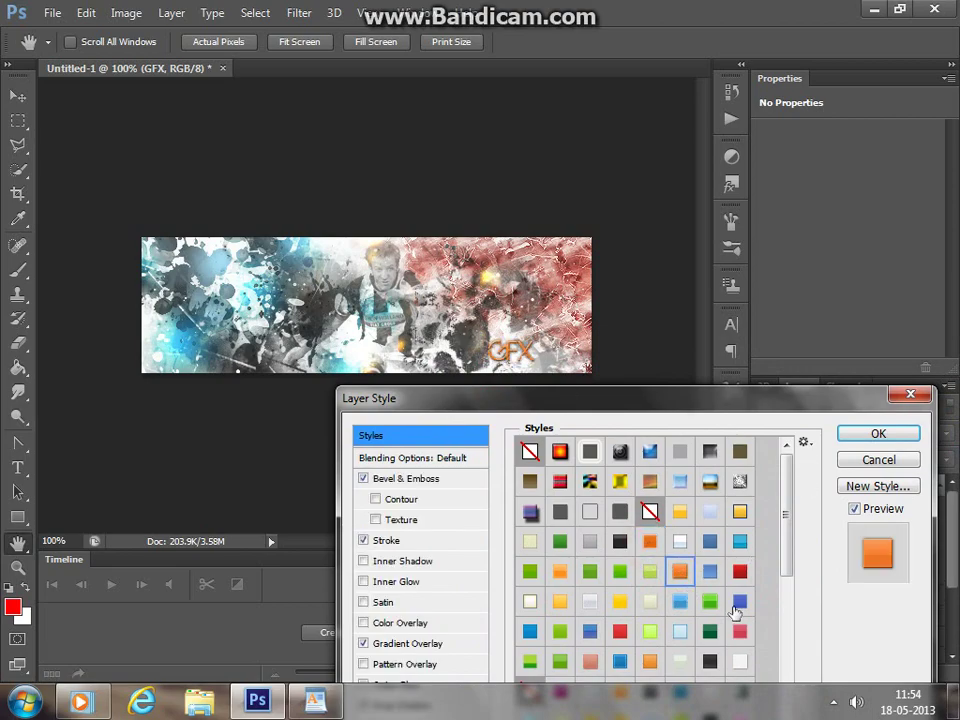
{"action": "left_click", "coordinate": [737, 626]}
{"action": "left_click", "coordinate": [684, 599]}
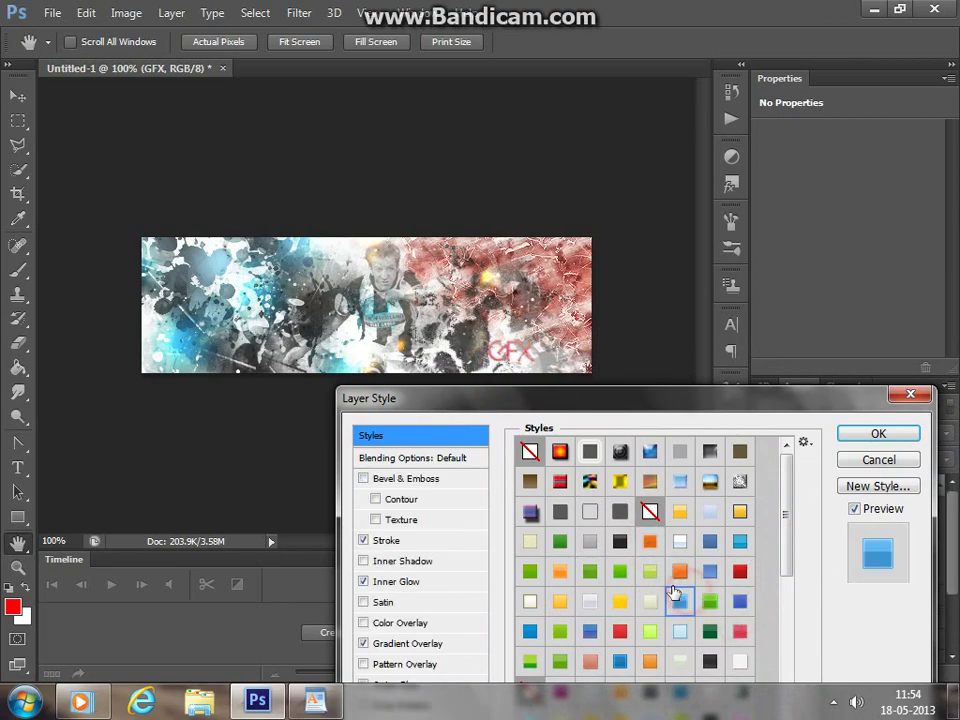
{"action": "left_click", "coordinate": [678, 571]}
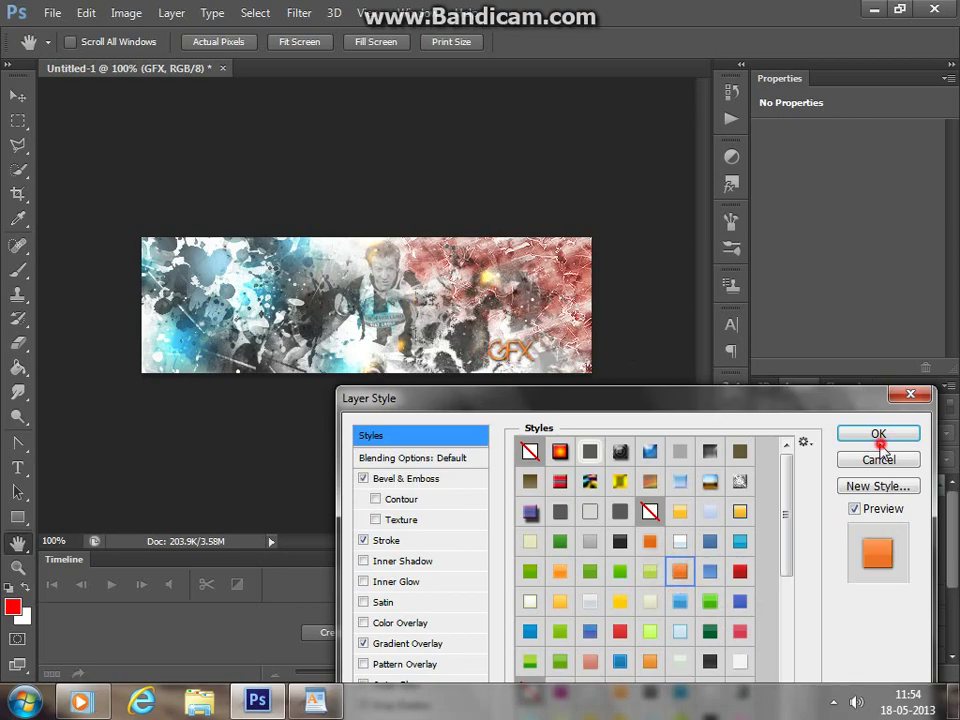
{"action": "left_click", "coordinate": [879, 434]}
{"action": "left_click_drag", "start_coordinate": [508, 350], "coordinate": [378, 352]}
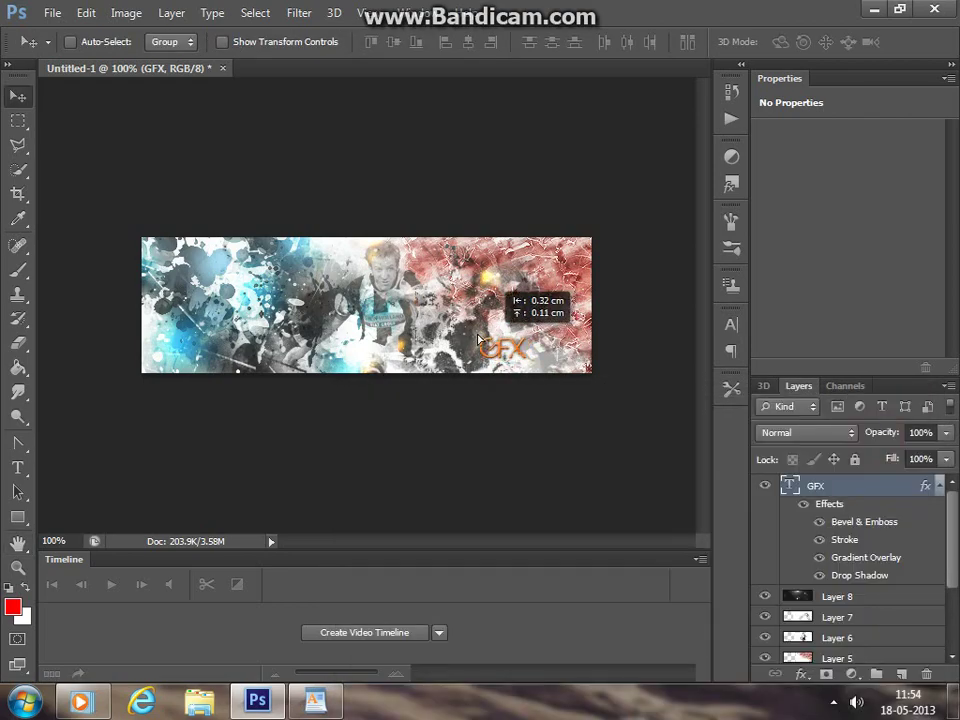
{"action": "left_click_drag", "start_coordinate": [381, 348], "coordinate": [325, 345]}
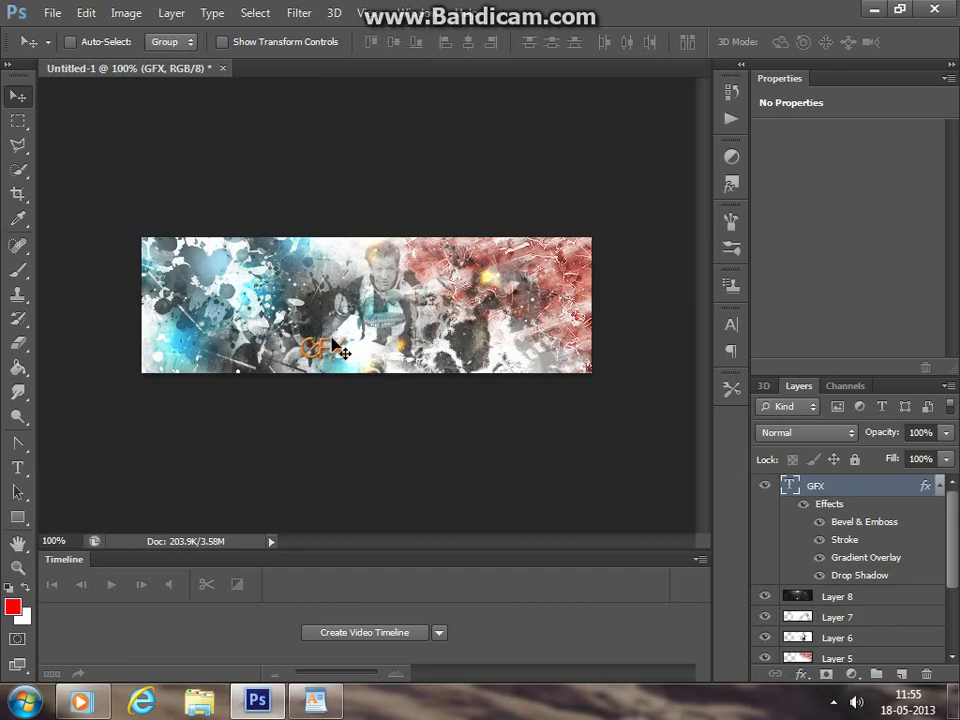
- In WordPad, add 'Thanks for watching… like, Sub and Share with your friends' and 'Next tutorial in 24 hours'
{"action": "left_click", "coordinate": [315, 700]}
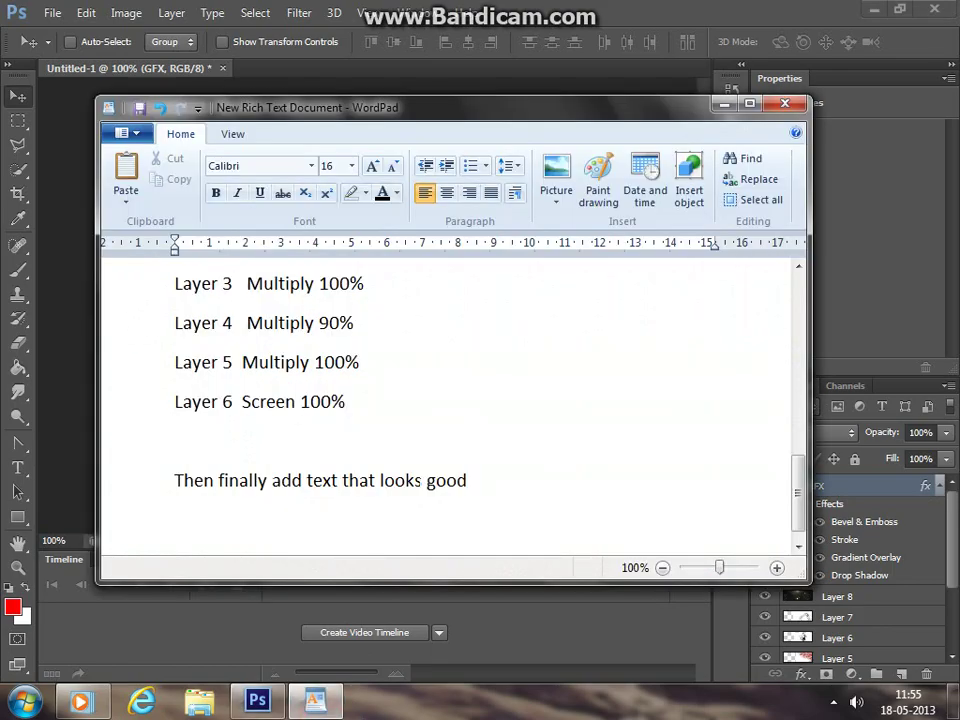
{"action": "type", "text": "Thanks for wat"}
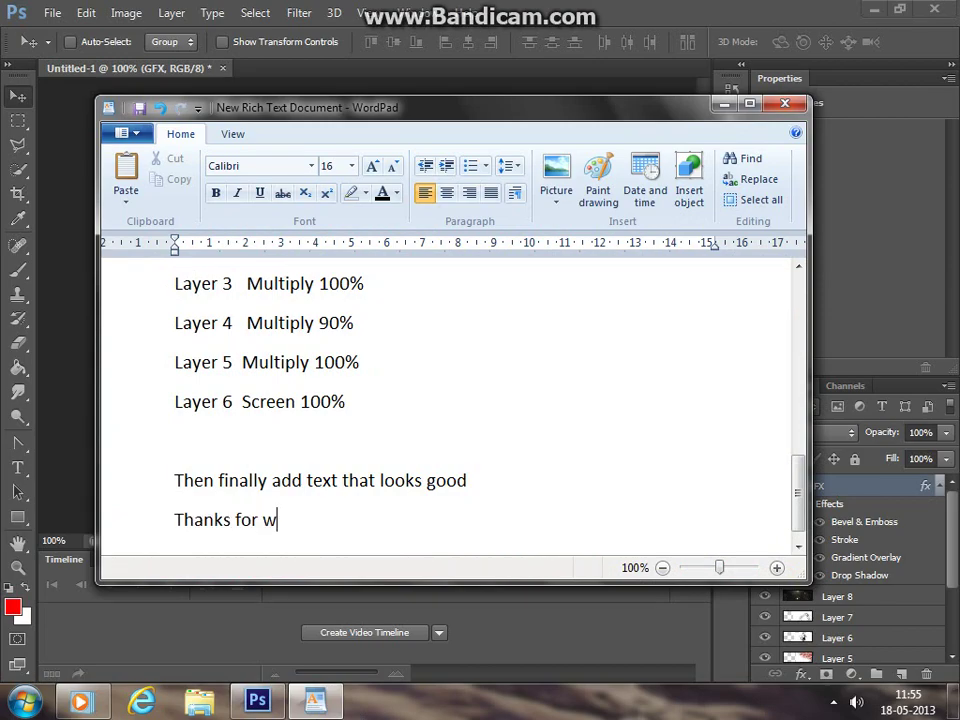
{"action": "type", "text": "ching Don"}
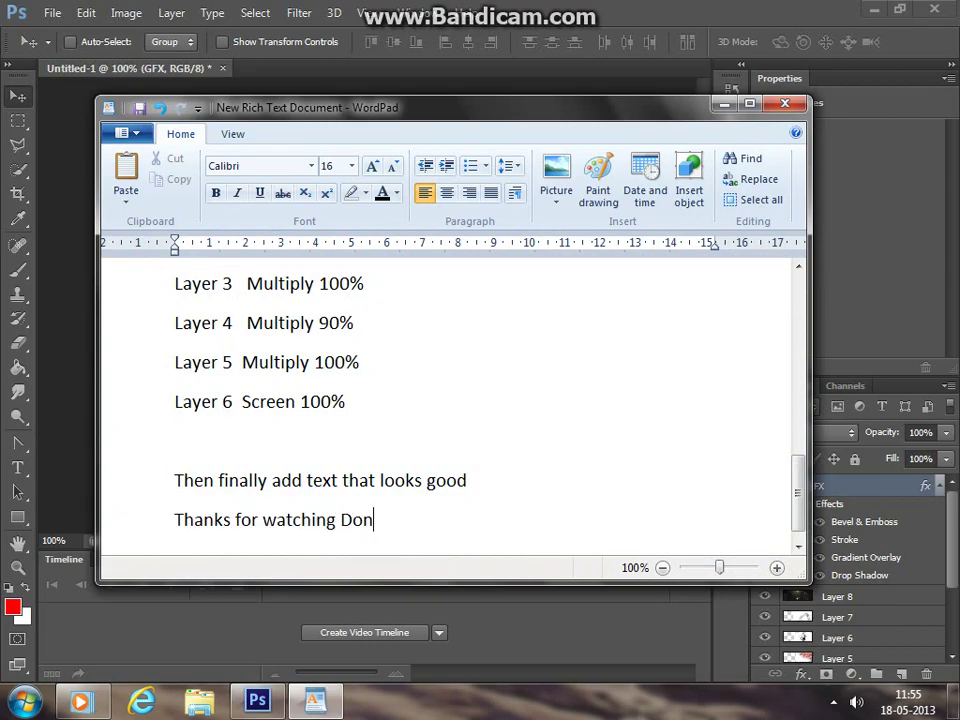
{"action": "type", "text": "t forget to"}
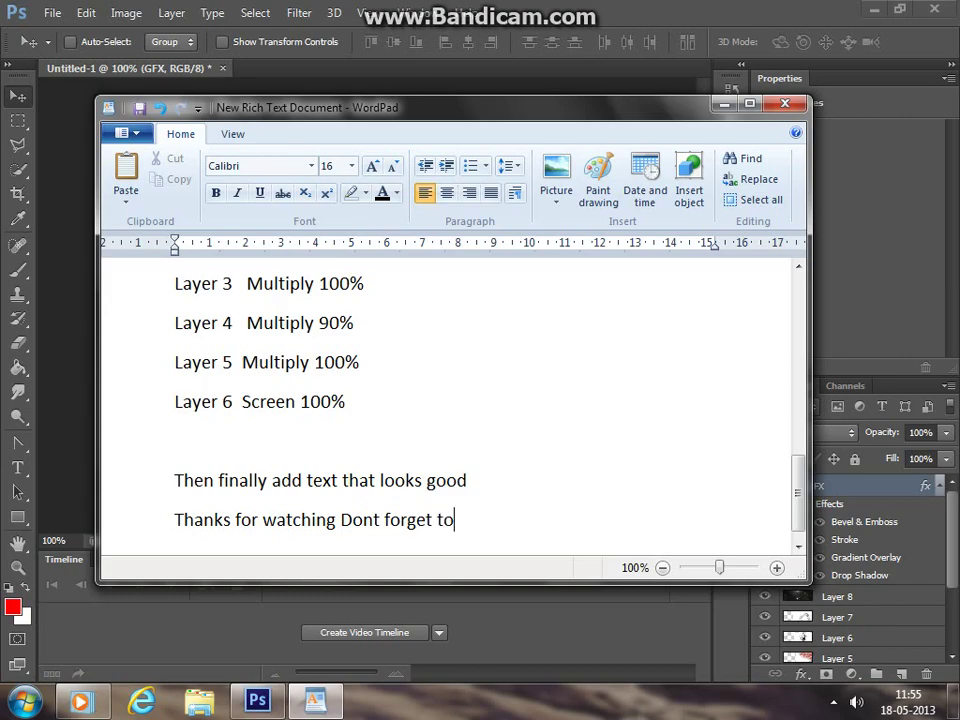
{"action": "type", "text": " like Sub and Share with your frienn"}
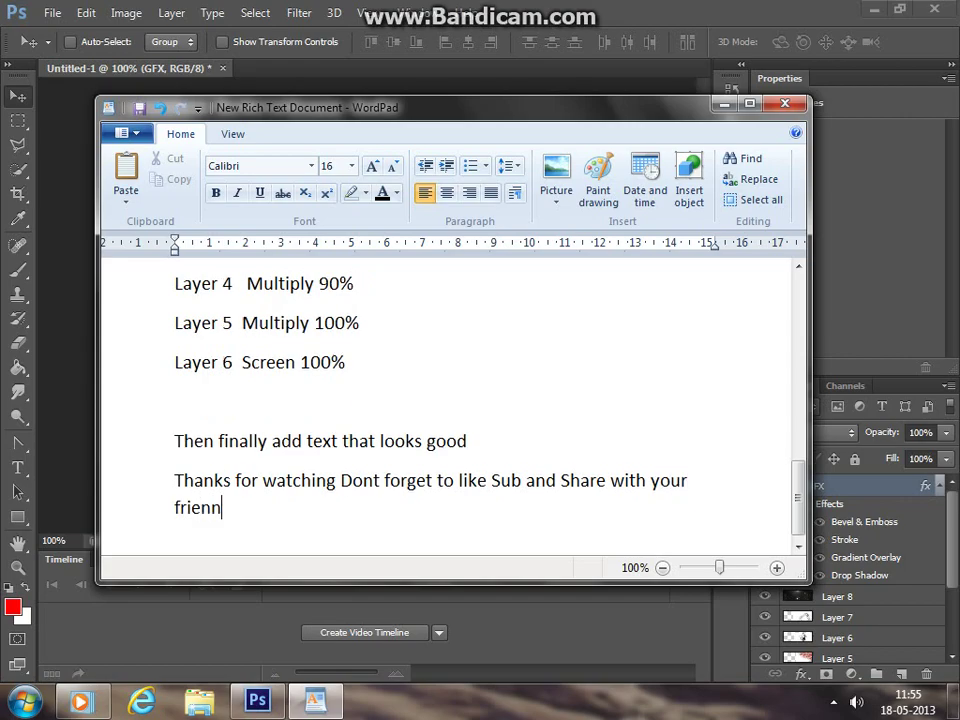
{"action": "key", "text": "BackSpace"}
{"action": "type", "text": "ds"}
{"action": "key", "text": "Return"}
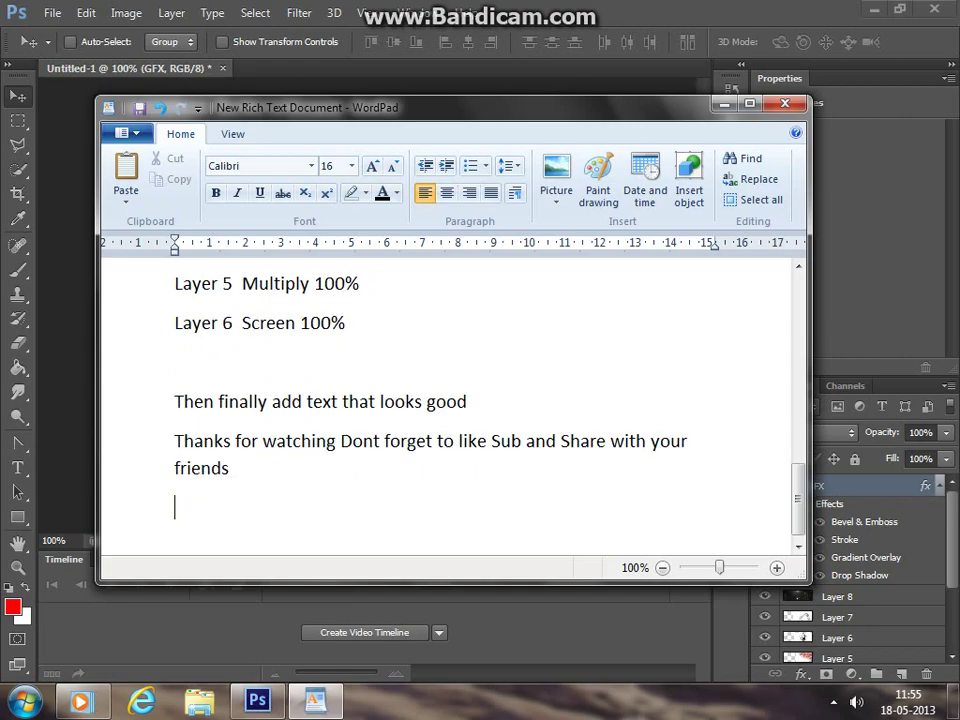
{"action": "type", "text": "N"}
{"action": "type", "text": "exs"}
{"action": "type", "text": "utori"}
{"action": "type", "text": "24 hours :"}
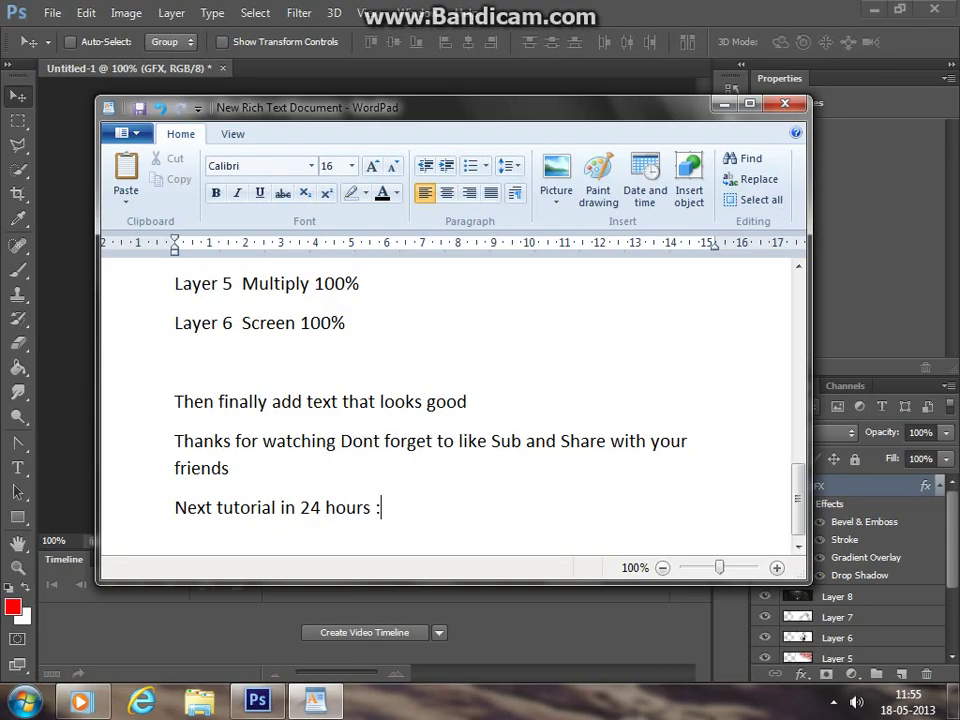